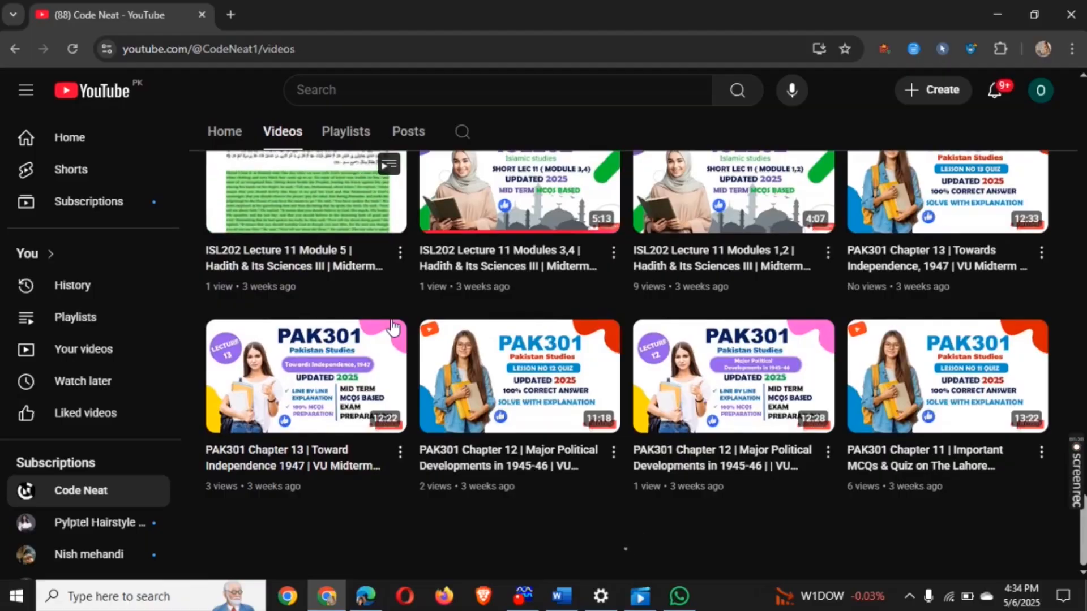
# - Look through the Code Neat channel's uploaded videos and its created playlists
pyautogui.scroll(3, 393, 327)
pyautogui.scroll(-10, 392, 320)
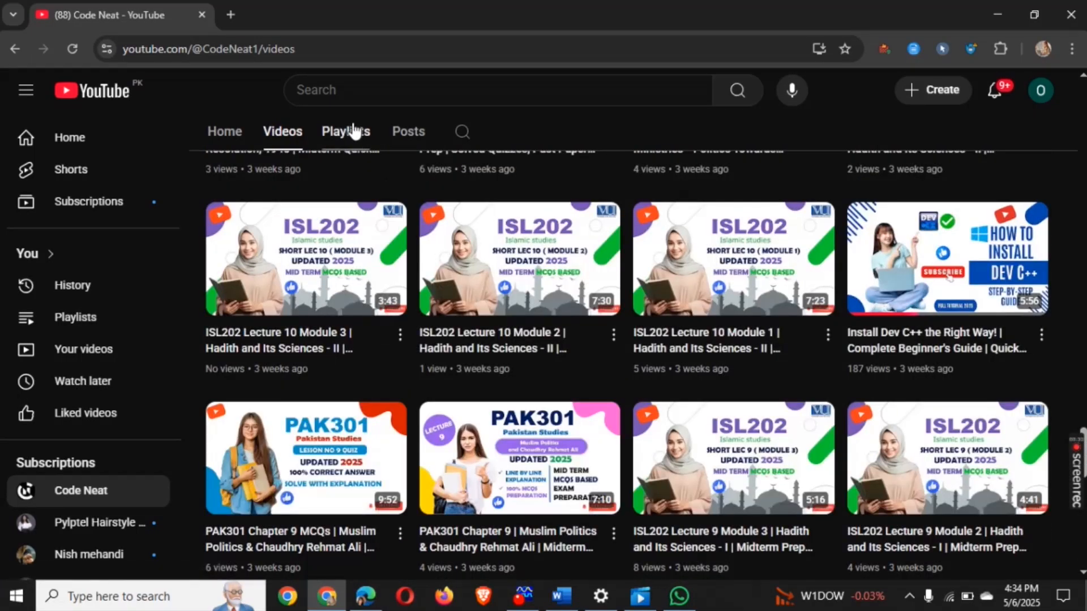
pyautogui.click(354, 134)
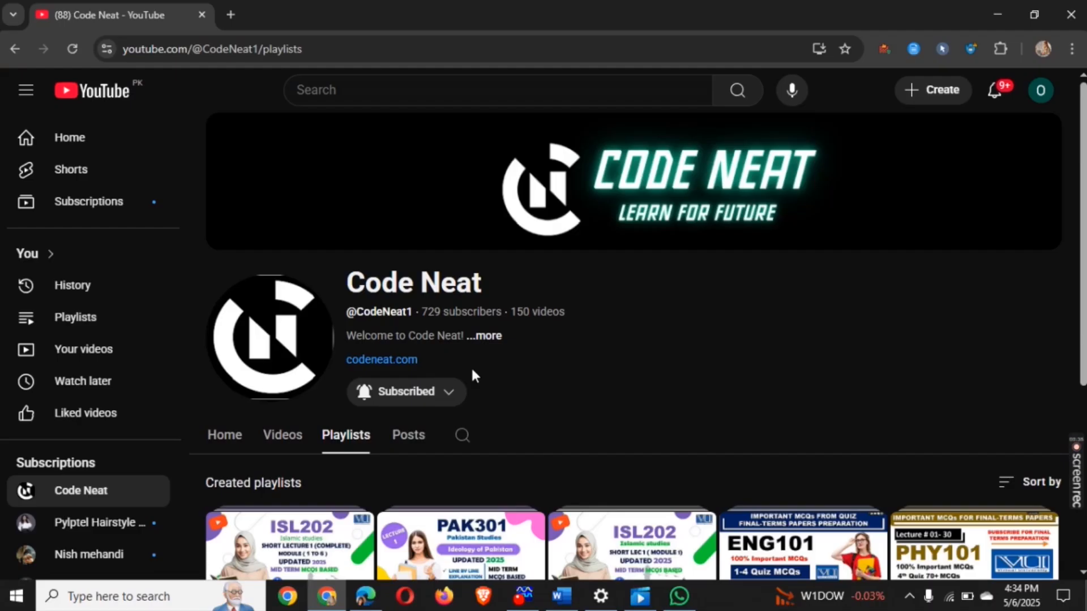
pyautogui.scroll(-5, 475, 376)
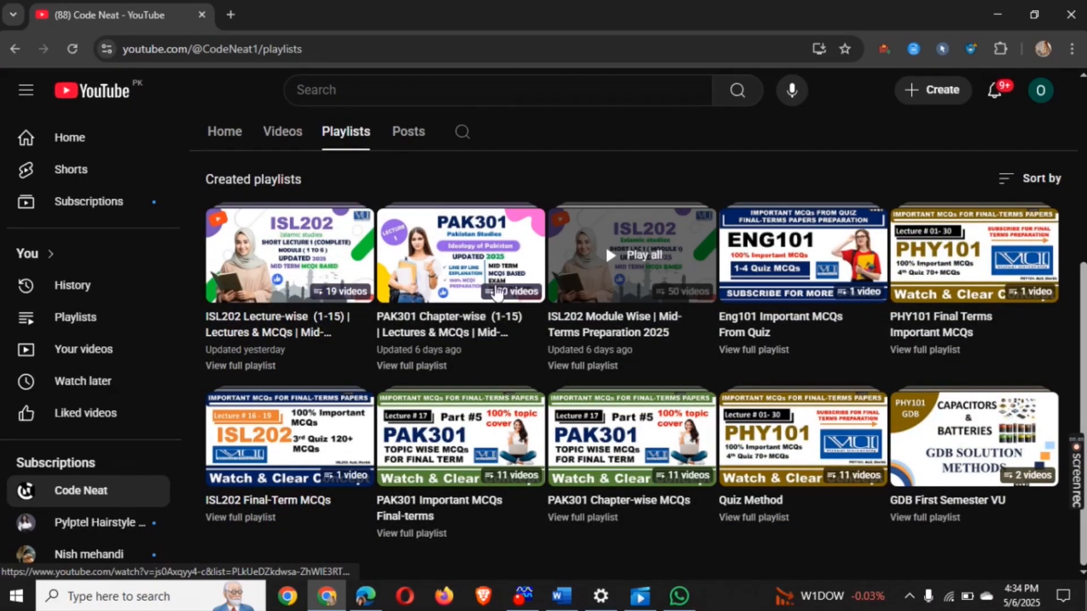
# - Open the channel's posts and look through the quiz polls published there
pyautogui.click(402, 136)
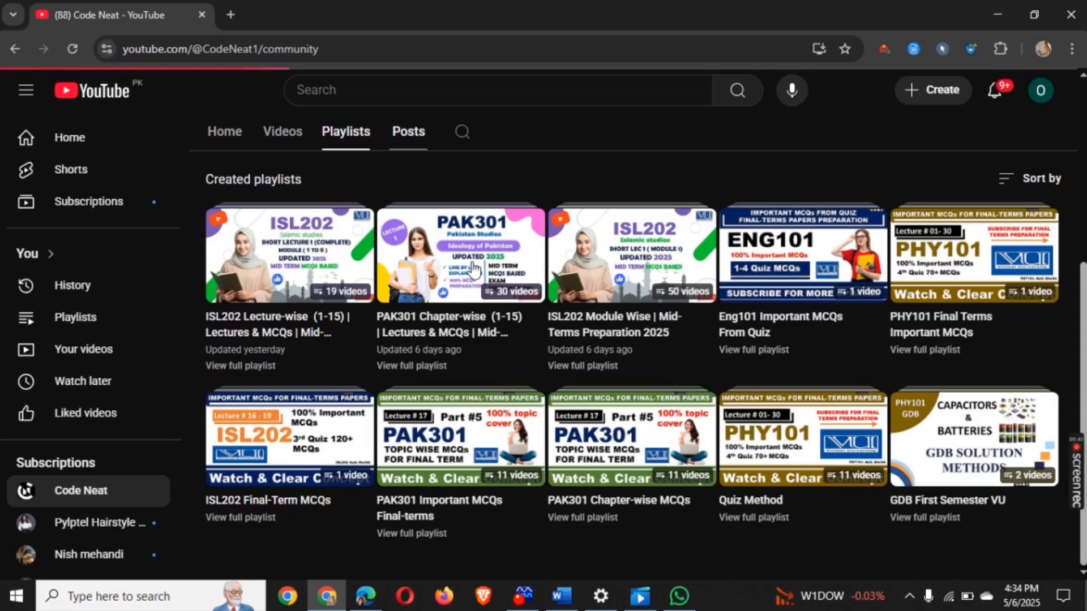
pyautogui.scroll(-8, 474, 270)
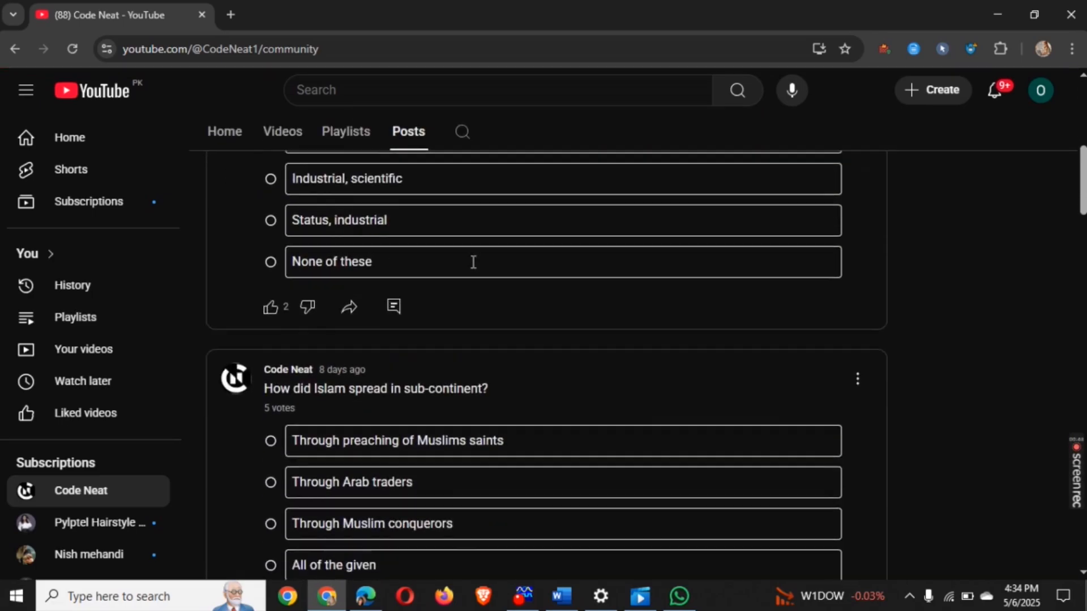
pyautogui.scroll(-18, 473, 262)
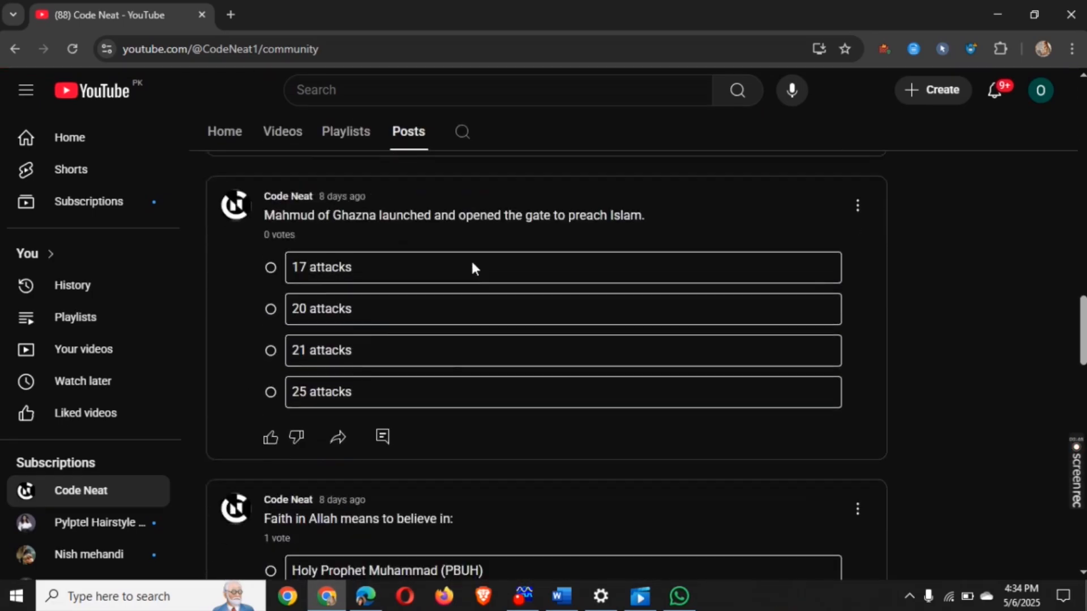
pyautogui.scroll(-10, 472, 267)
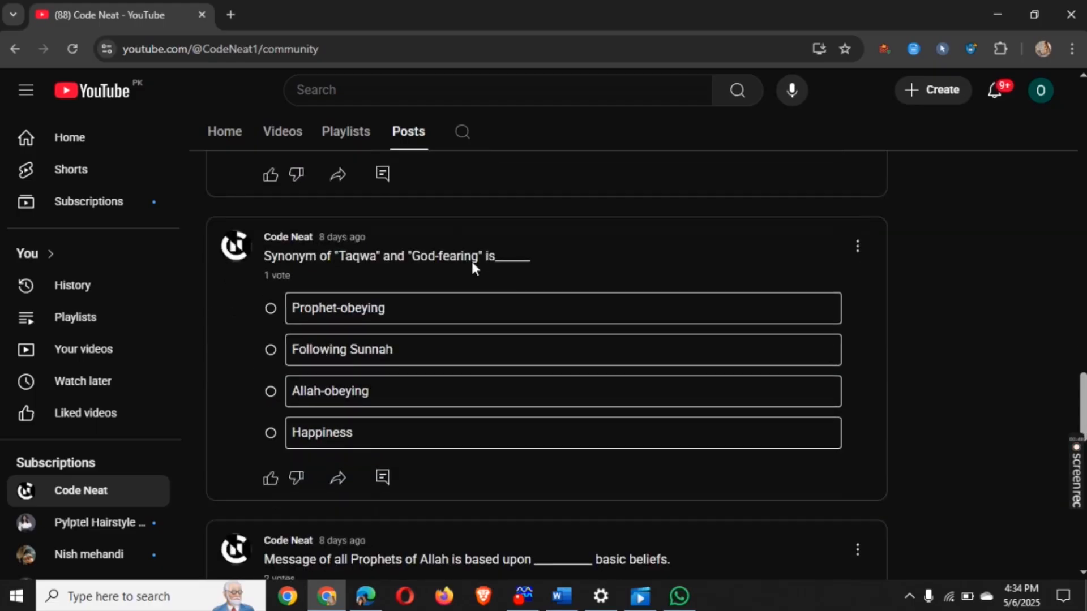
pyautogui.scroll(12, 475, 268)
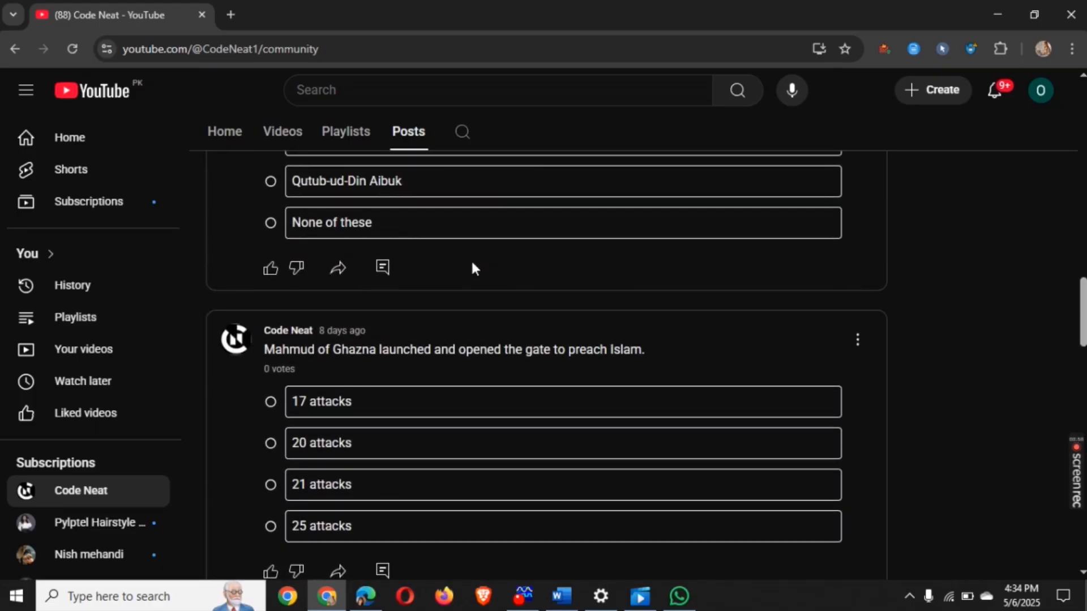
pyautogui.scroll(15, 473, 268)
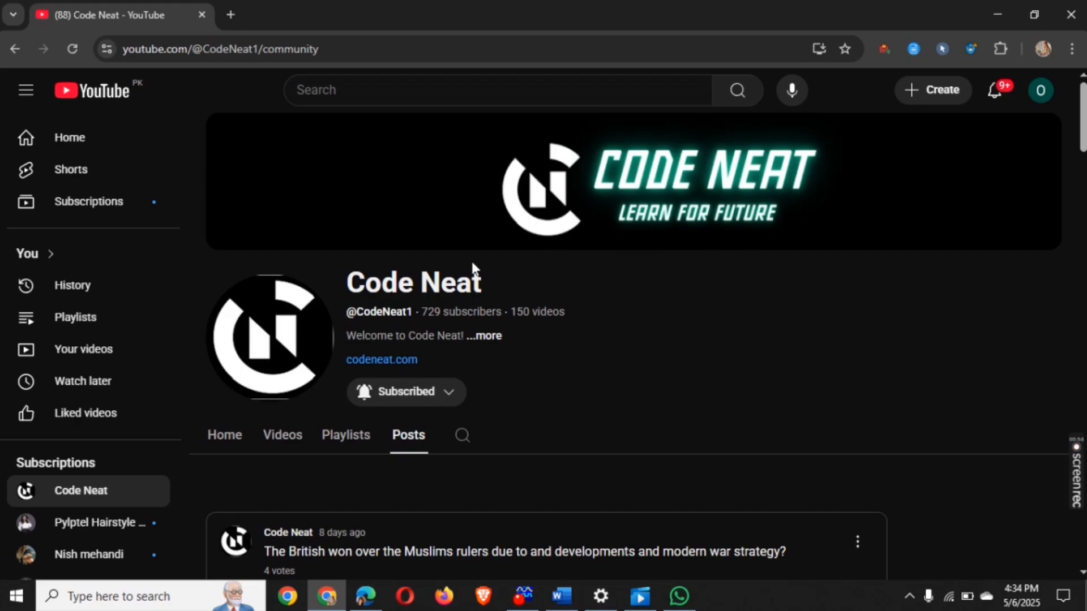
pyautogui.scroll(-4, 454, 457)
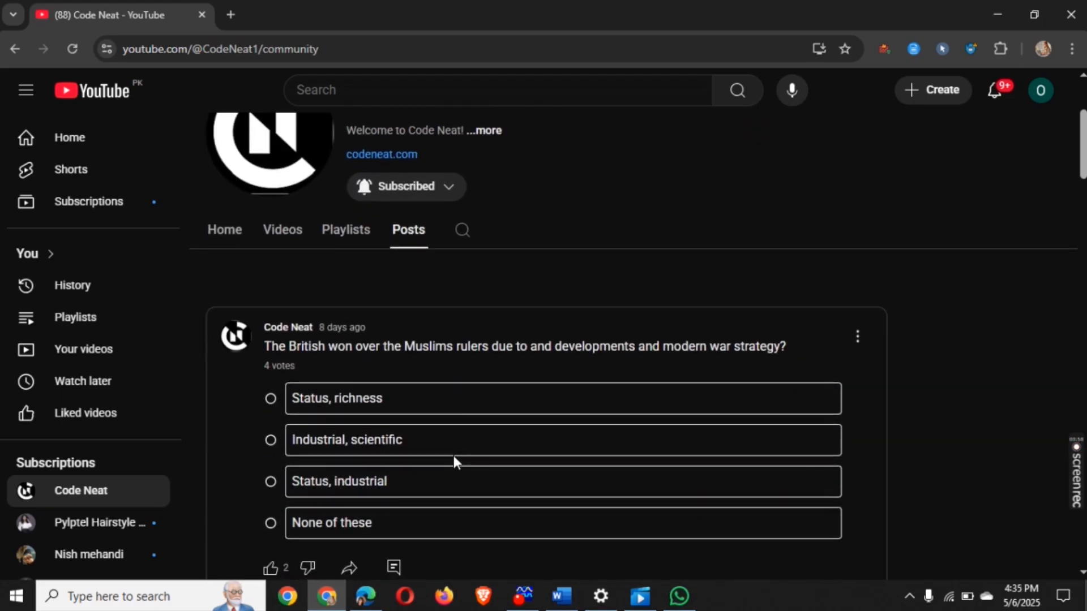
pyautogui.scroll(-4, 455, 463)
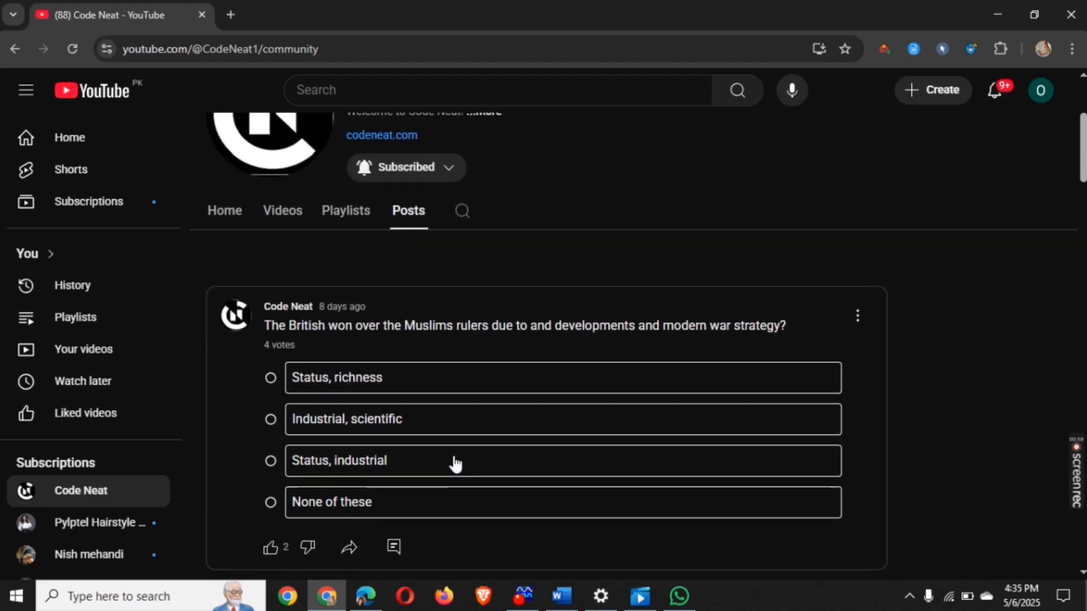
pyautogui.scroll(-3, 455, 463)
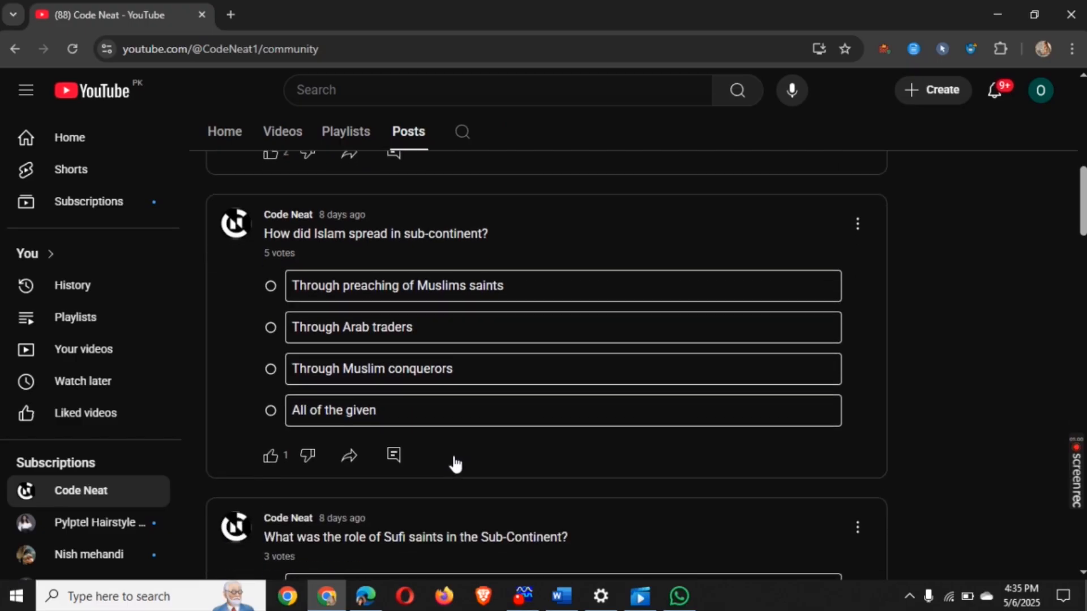
pyautogui.scroll(-8, 454, 463)
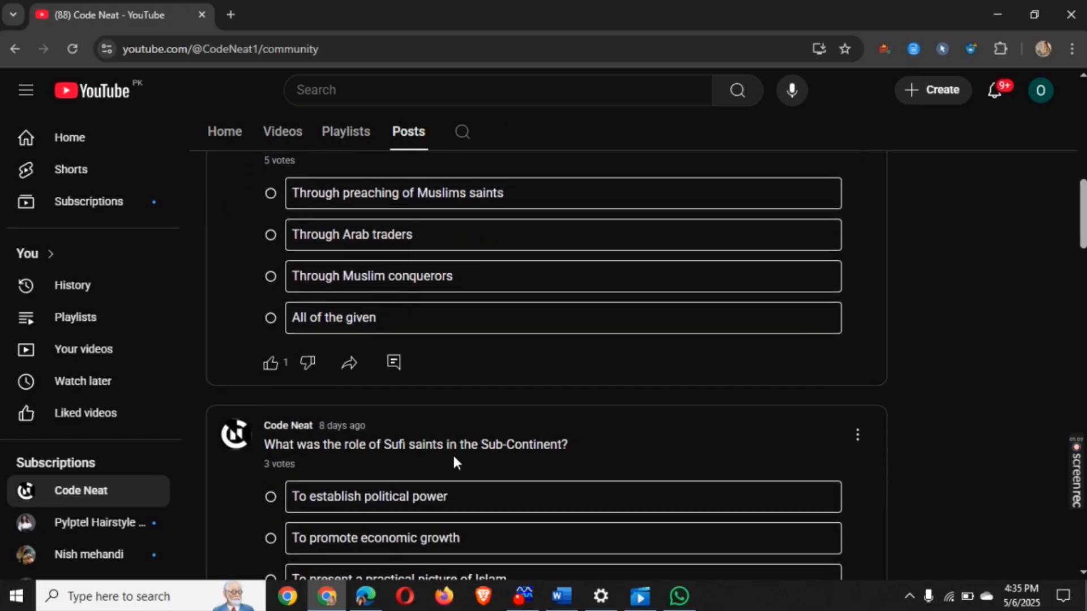
pyautogui.scroll(15, 453, 453)
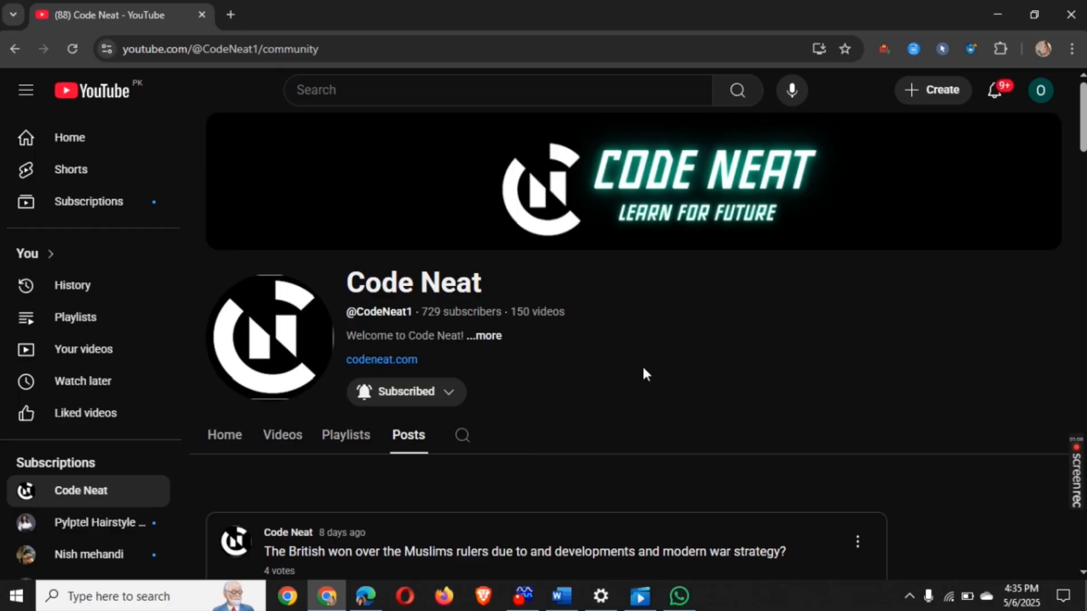
pyautogui.scroll(-2, 644, 373)
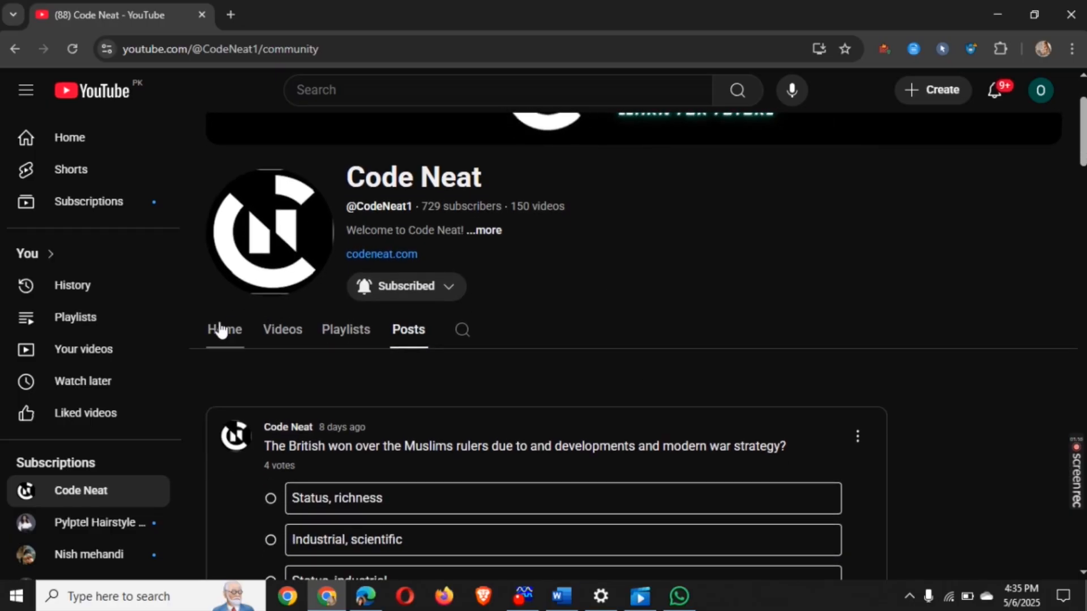
# - Return to the channel's home page, then open its video list and browse the latest uploads
pyautogui.click(221, 330)
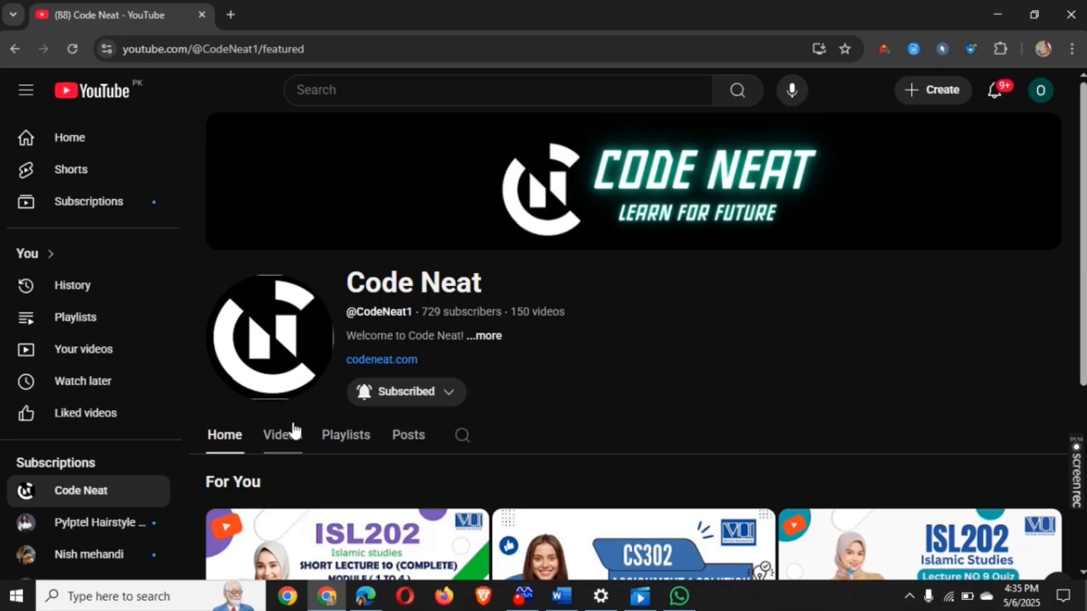
pyautogui.click(291, 433)
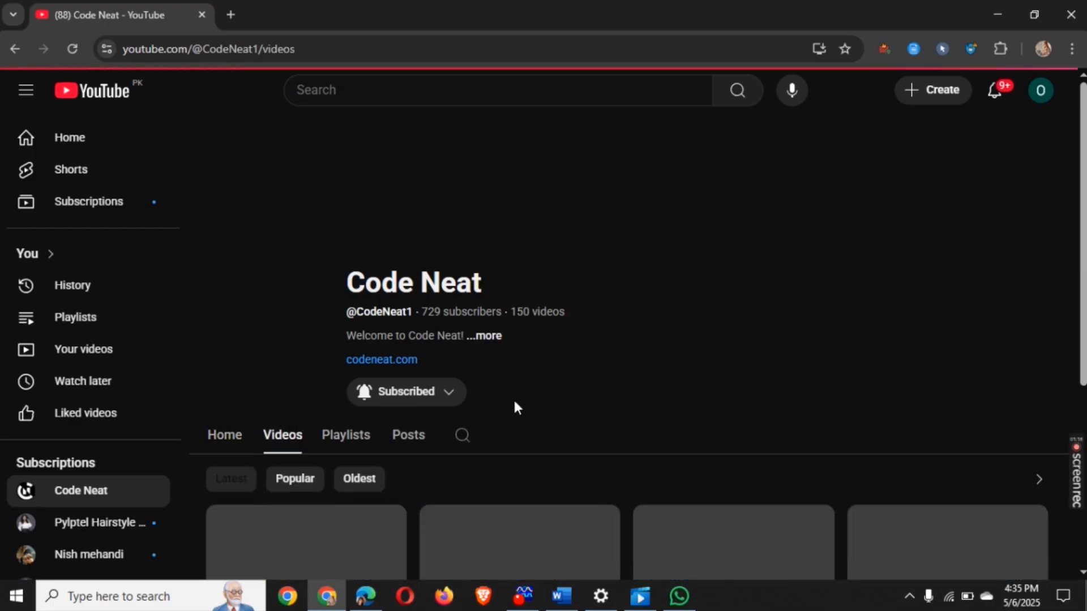
pyautogui.scroll(-4, 515, 407)
pyautogui.scroll(-5, 515, 407)
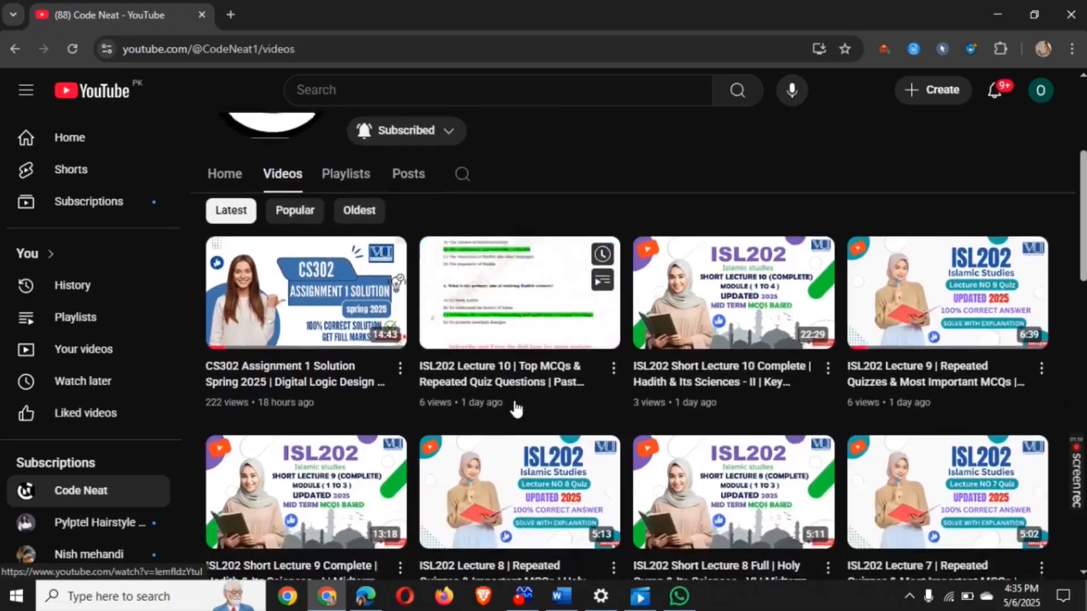
pyautogui.scroll(-5, 516, 406)
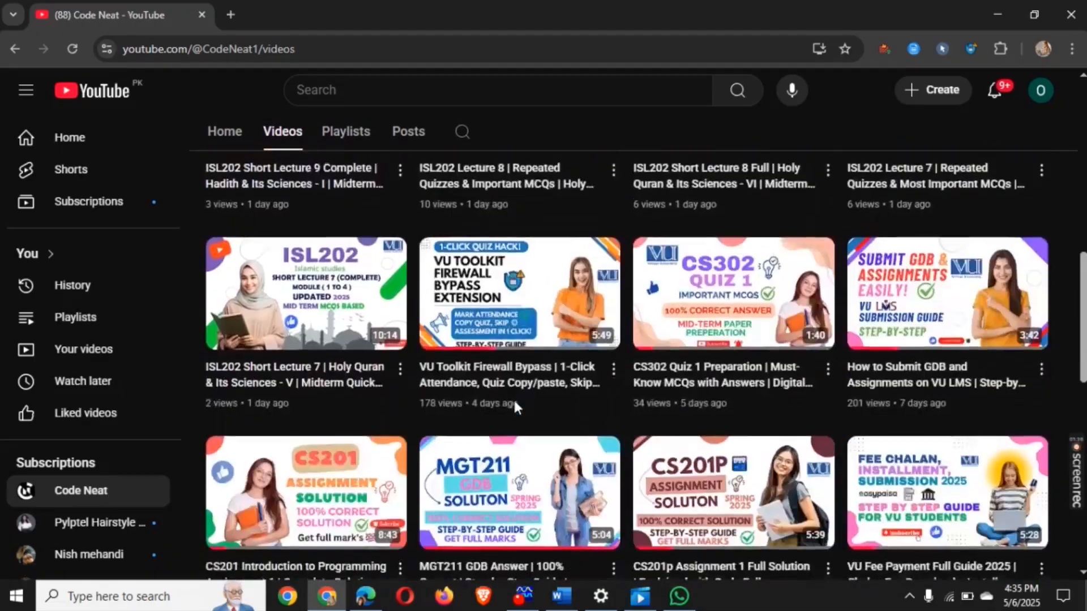
pyautogui.scroll(-7, 515, 407)
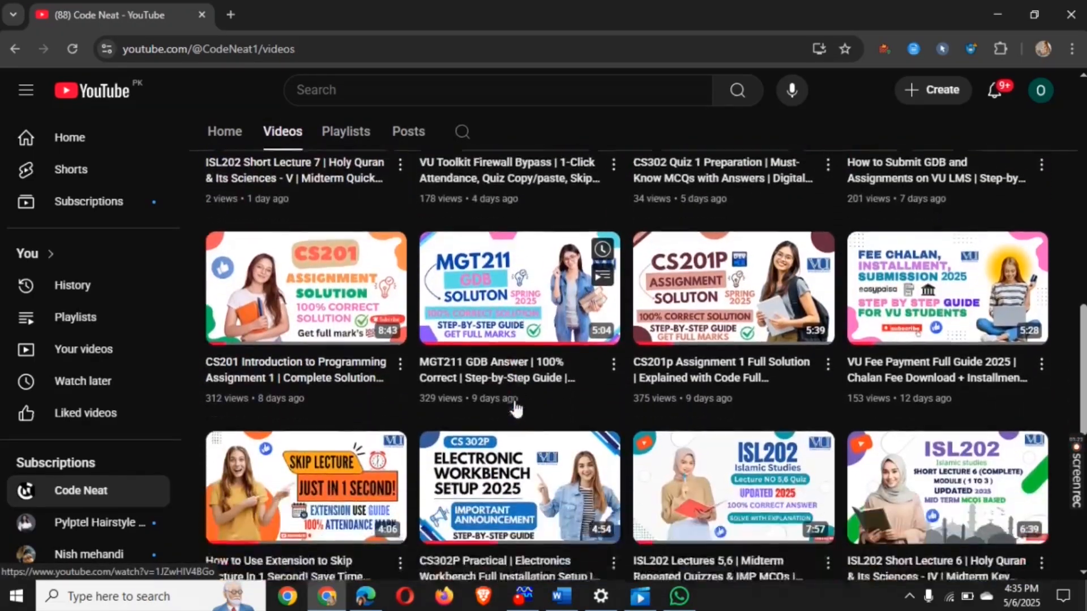
pyautogui.scroll(-4, 515, 407)
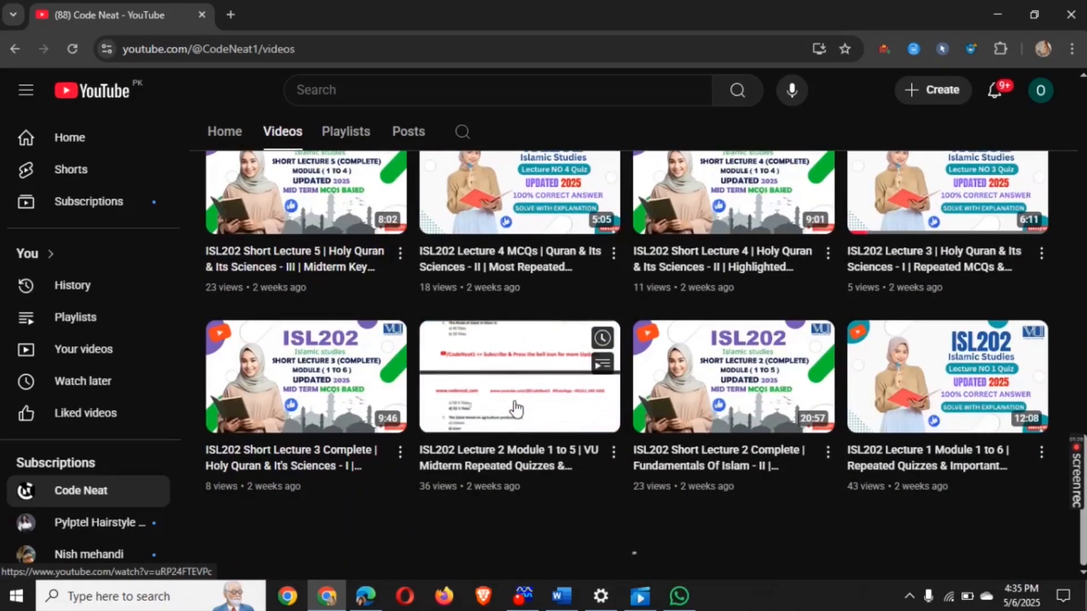
pyautogui.scroll(14, 515, 501)
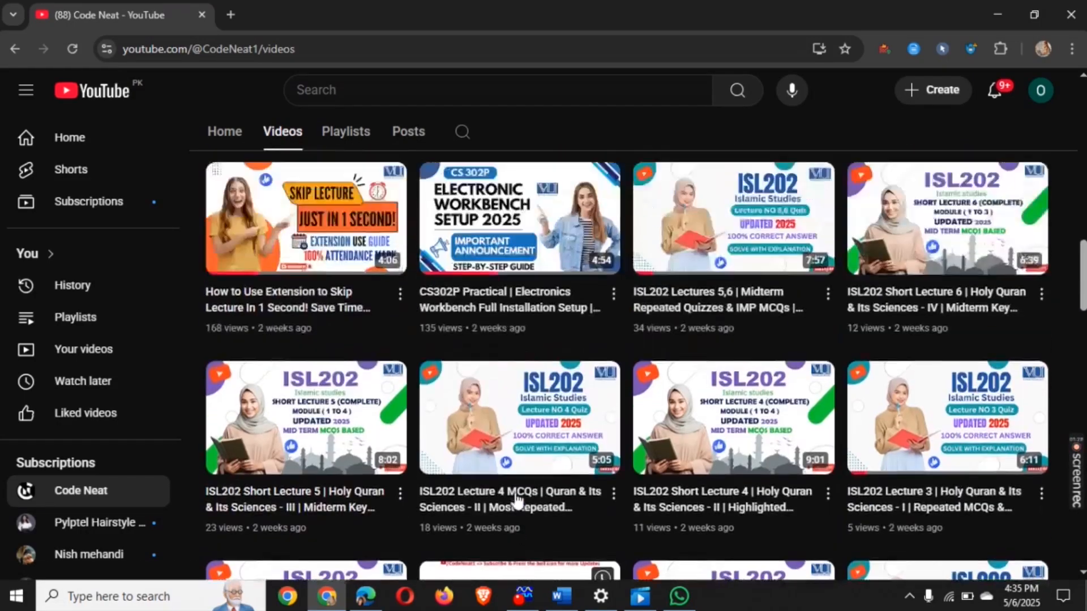
pyautogui.scroll(2, 516, 501)
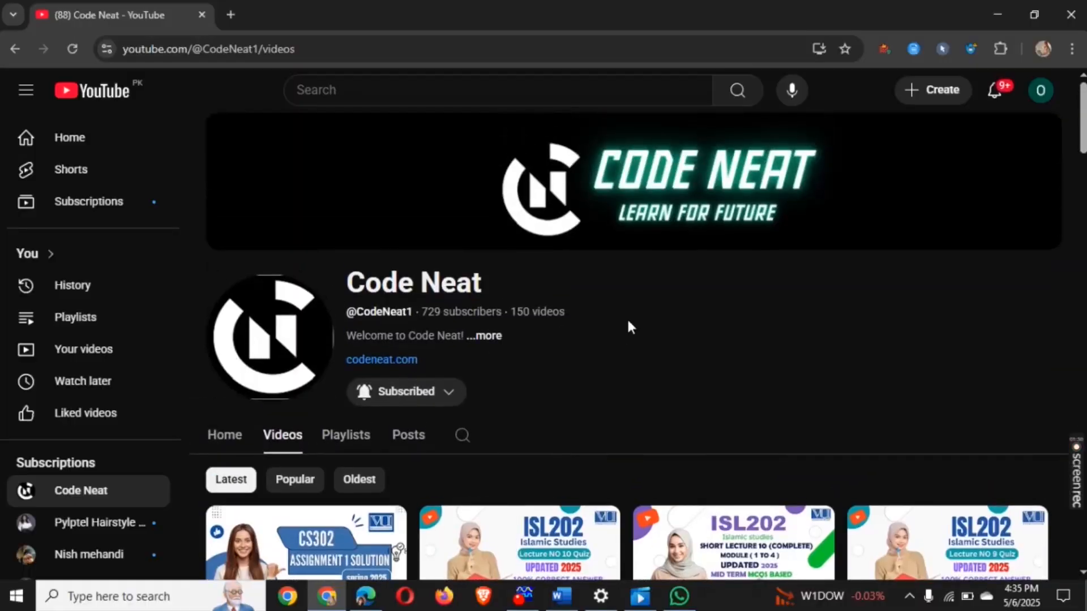
pyautogui.scroll(-6, 391, 521)
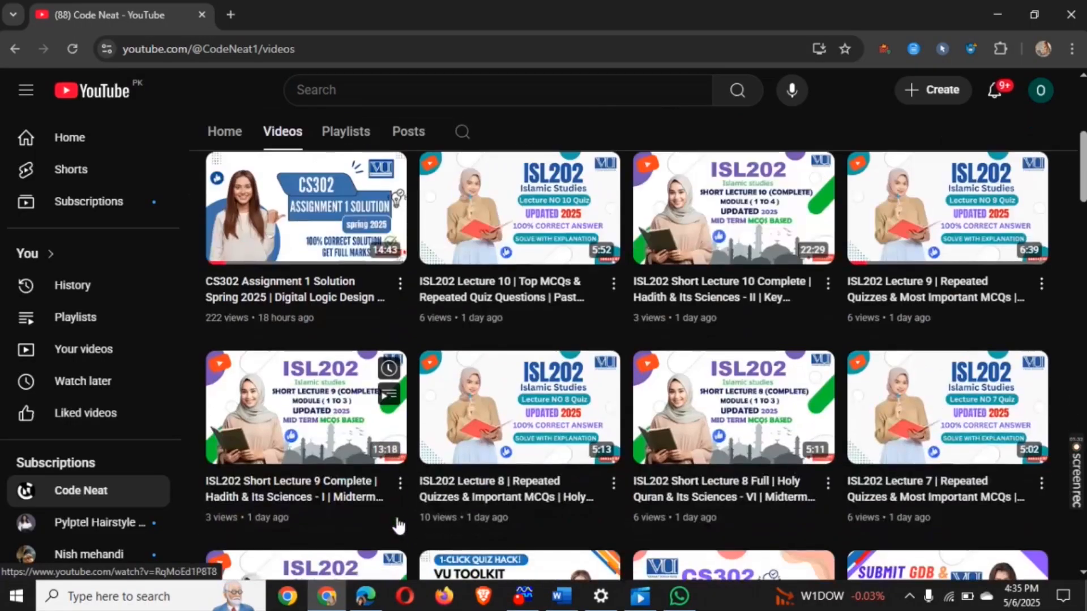
# - Switch to Microsoft Edge and read the marking rules, covered topics and submission note on page 1 of the CS302P Assignment 1 PDF
pyautogui.click(366, 596)
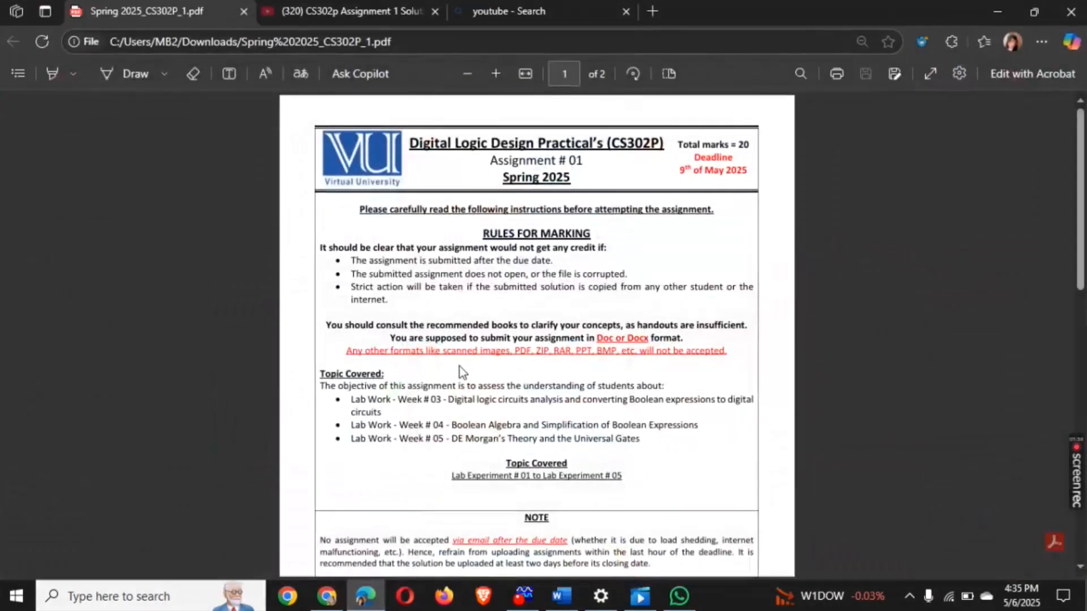
pyautogui.scroll(3, 471, 343)
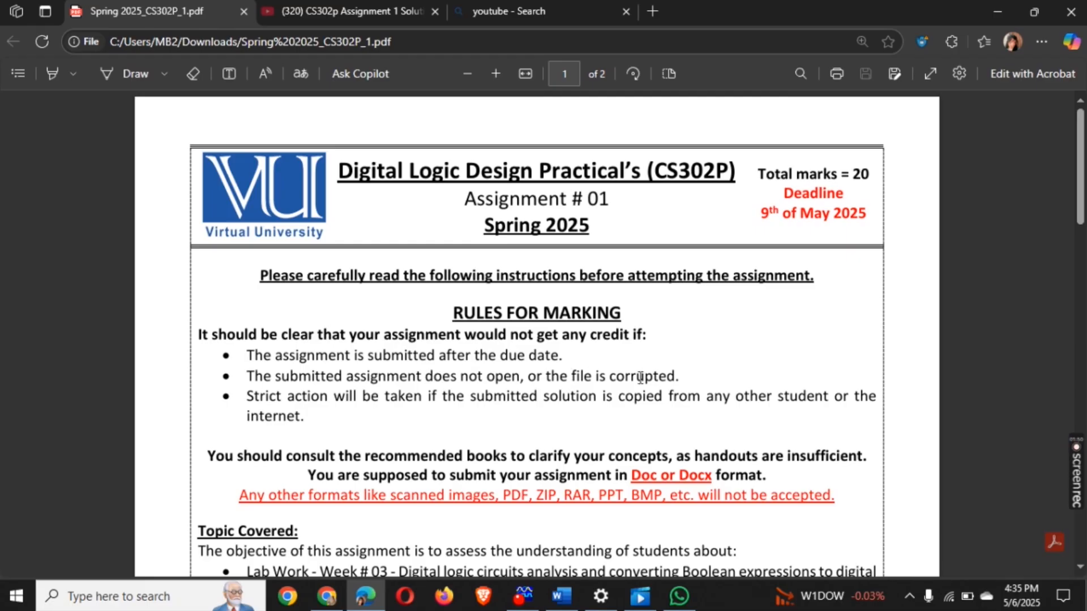
pyautogui.scroll(-1, 639, 377)
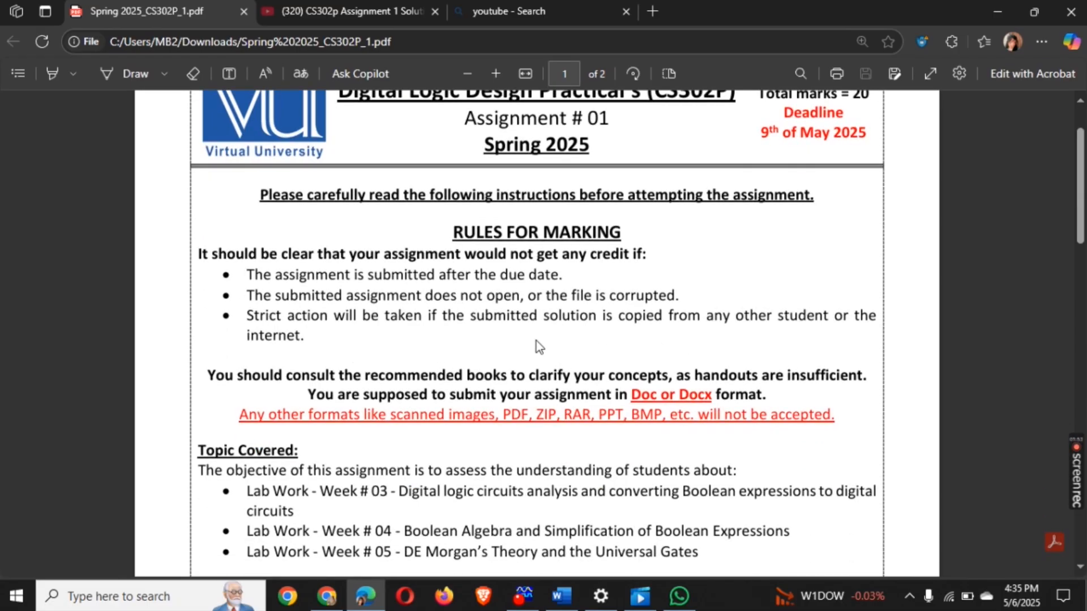
pyautogui.scroll(-1, 461, 346)
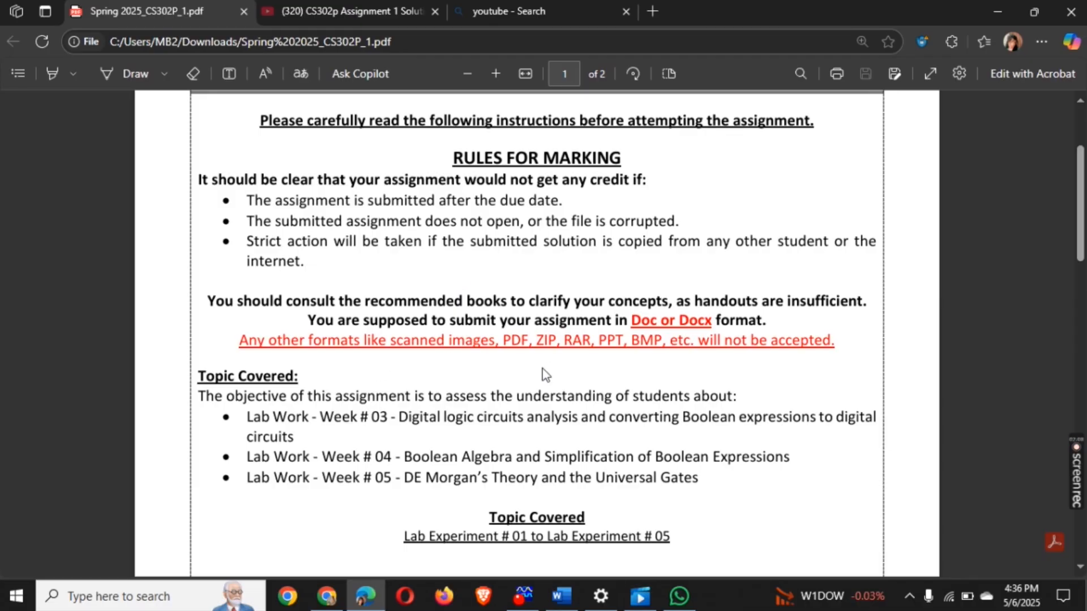
pyautogui.scroll(-1, 542, 372)
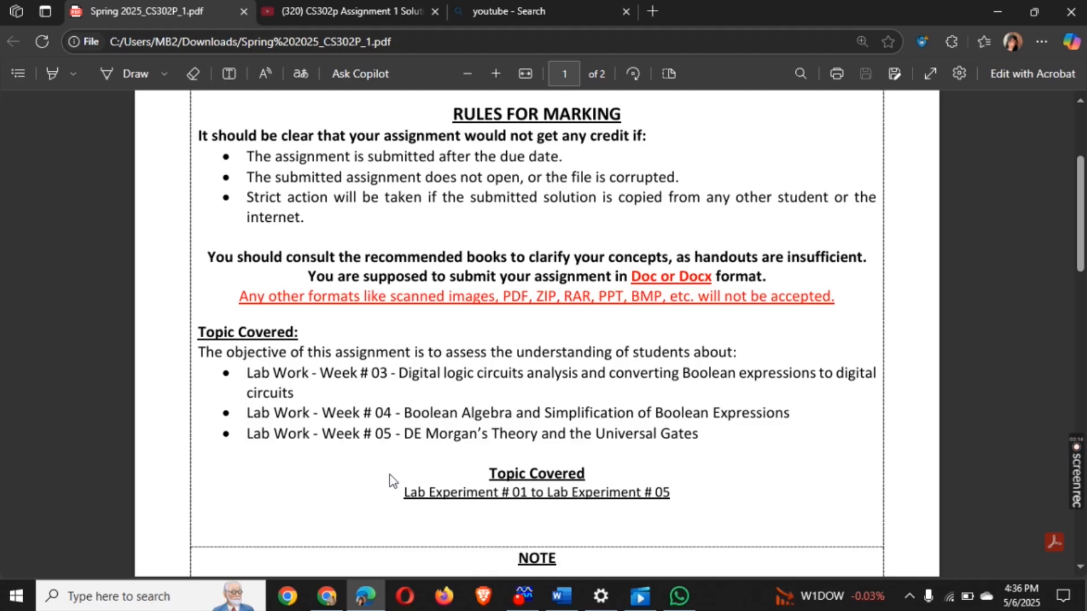
pyautogui.scroll(-2, 391, 482)
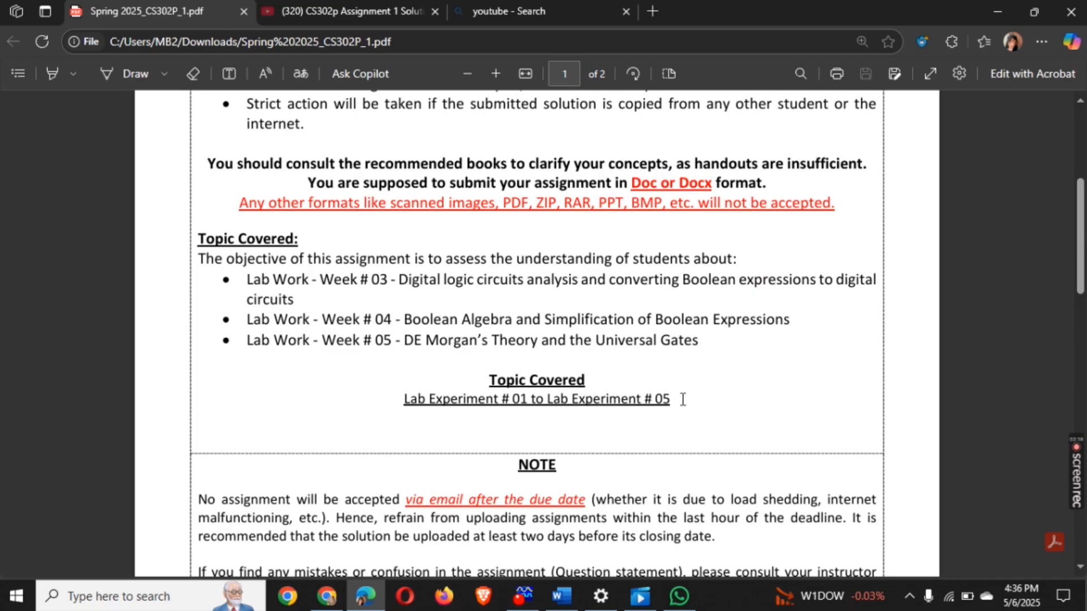
pyautogui.scroll(-2, 683, 400)
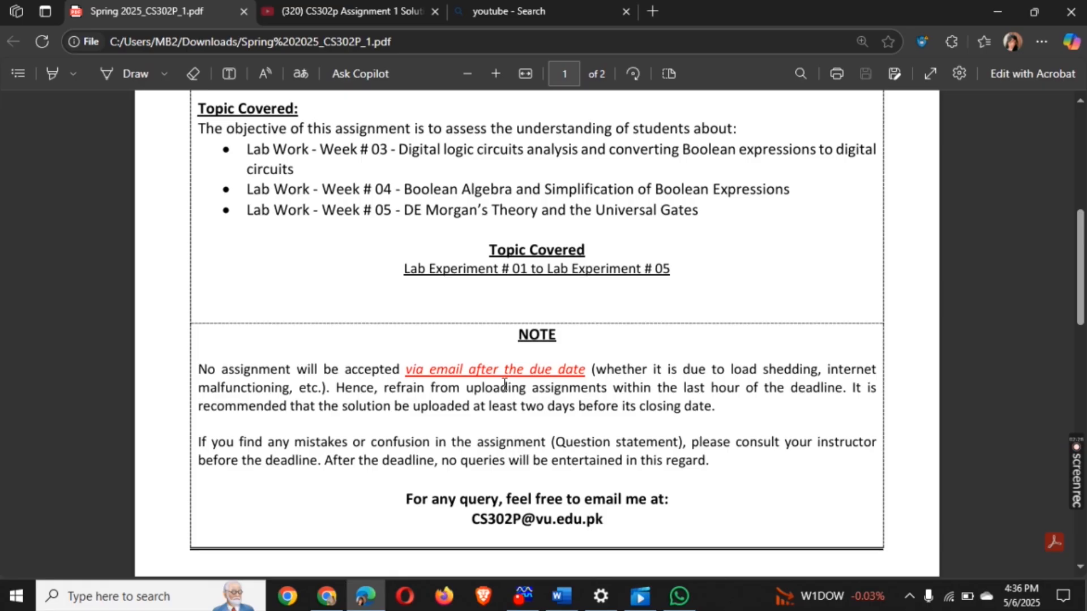
pyautogui.scroll(-1, 500, 419)
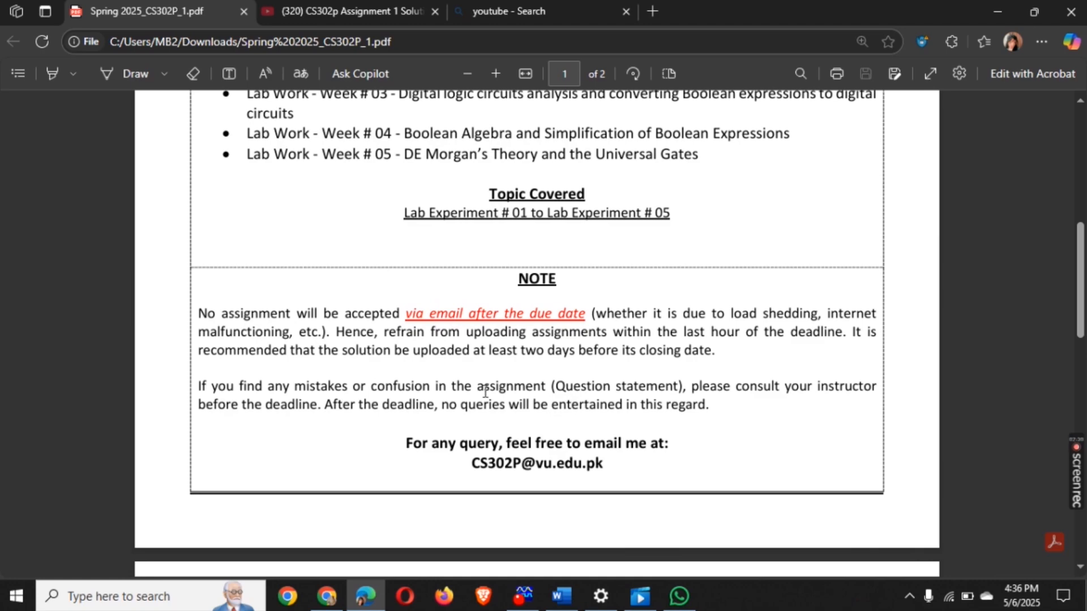
pyautogui.scroll(-1, 485, 391)
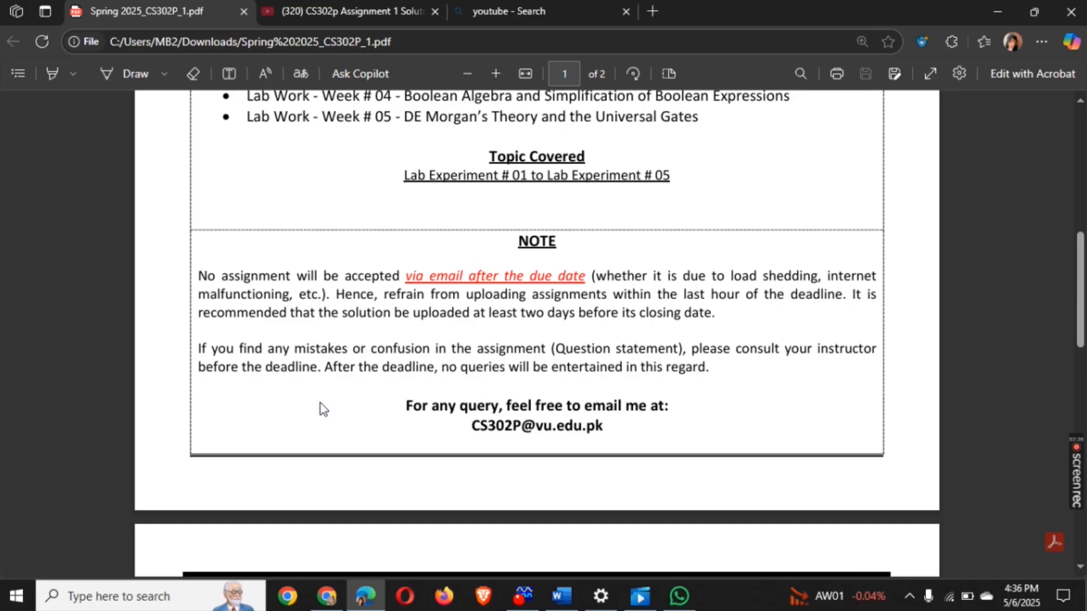
# - Examine Question No 01 on page 2, including its task description and the complete five-variable circuit diagram
pyautogui.scroll(-7, 323, 408)
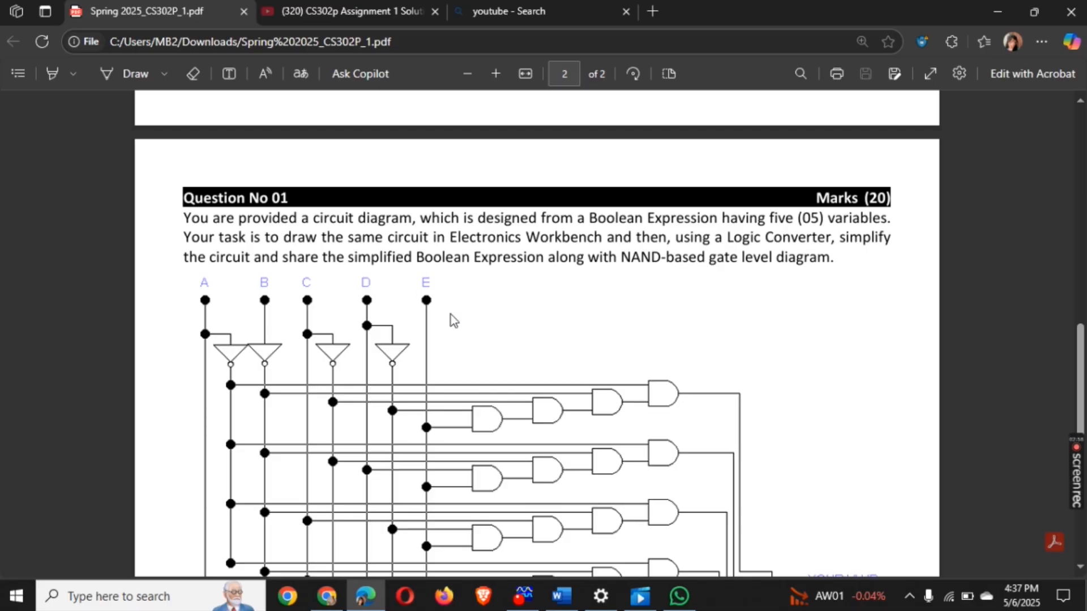
pyautogui.scroll(-4, 450, 315)
pyautogui.scroll(-3, 451, 314)
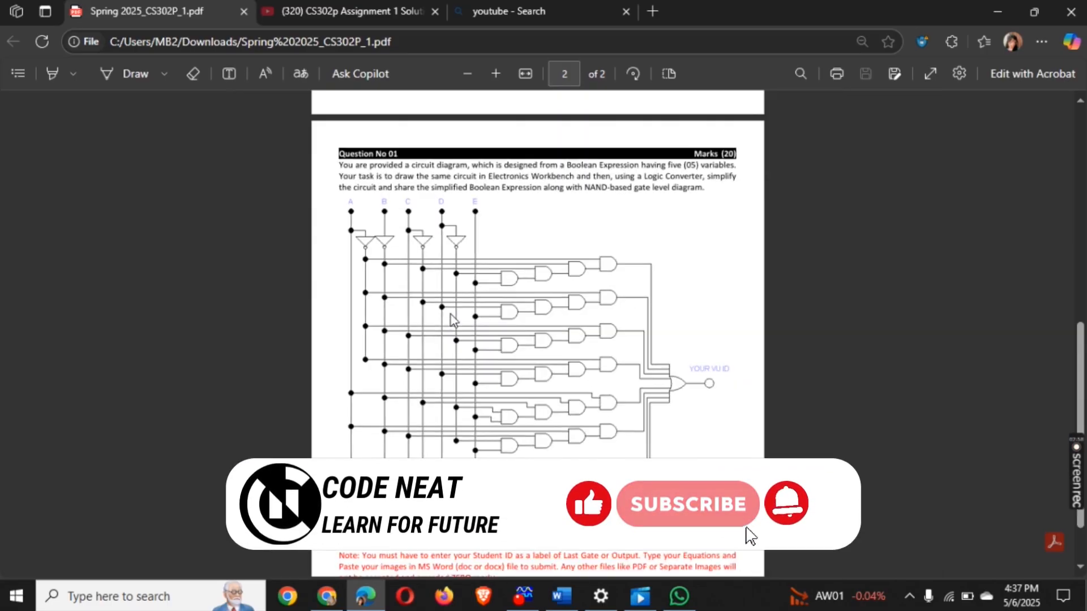
# - Read the submission note below the circuit on page 2 and re-examine the rows of gates in the diagram
pyautogui.scroll(-2, 450, 314)
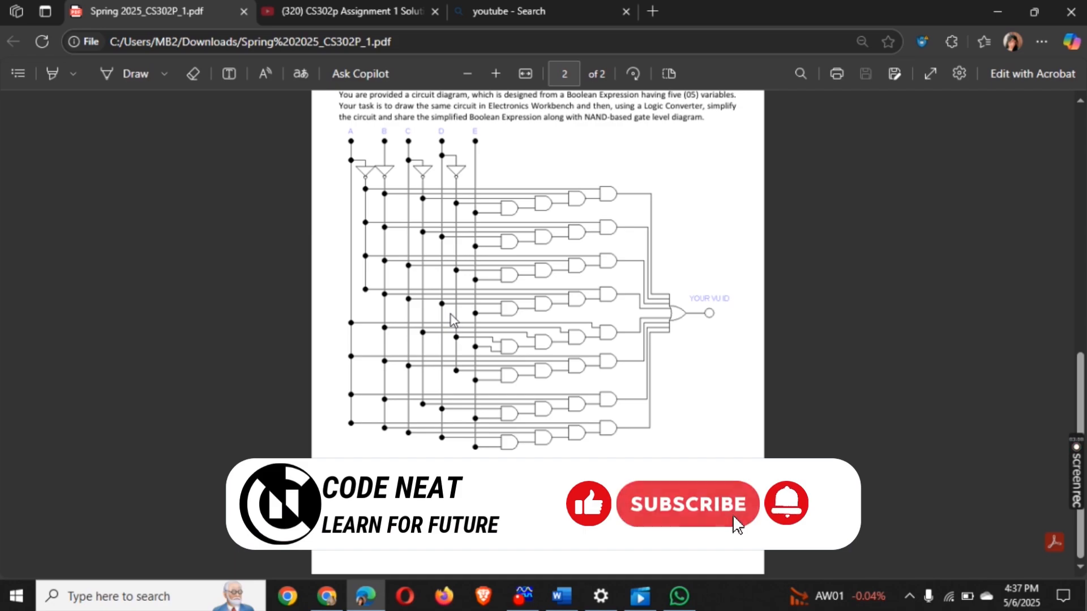
pyautogui.scroll(2, 450, 315)
pyautogui.scroll(-3, 451, 314)
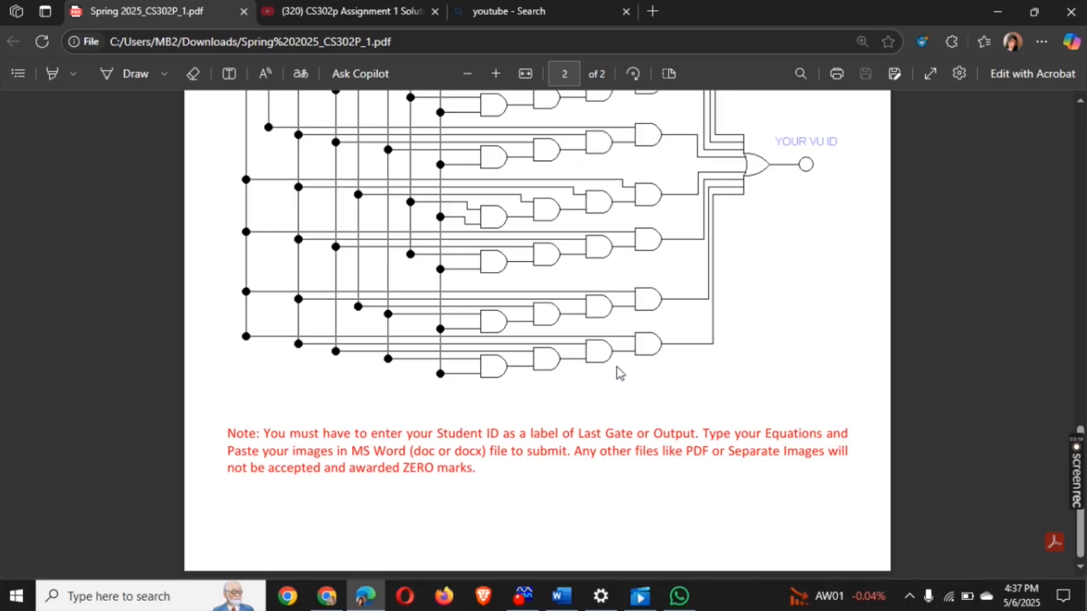
pyautogui.scroll(3, 618, 374)
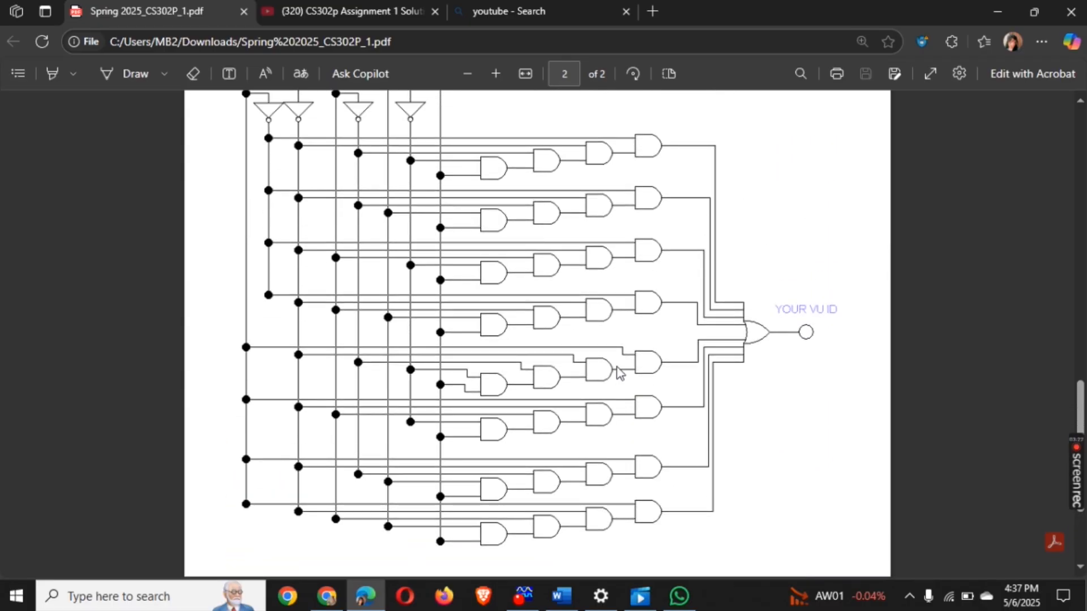
# - Switch to Chrome and browse the channel's video list for the CS302P Electronics Workbench setup video and the assignment solution videos
pyautogui.click(523, 596)
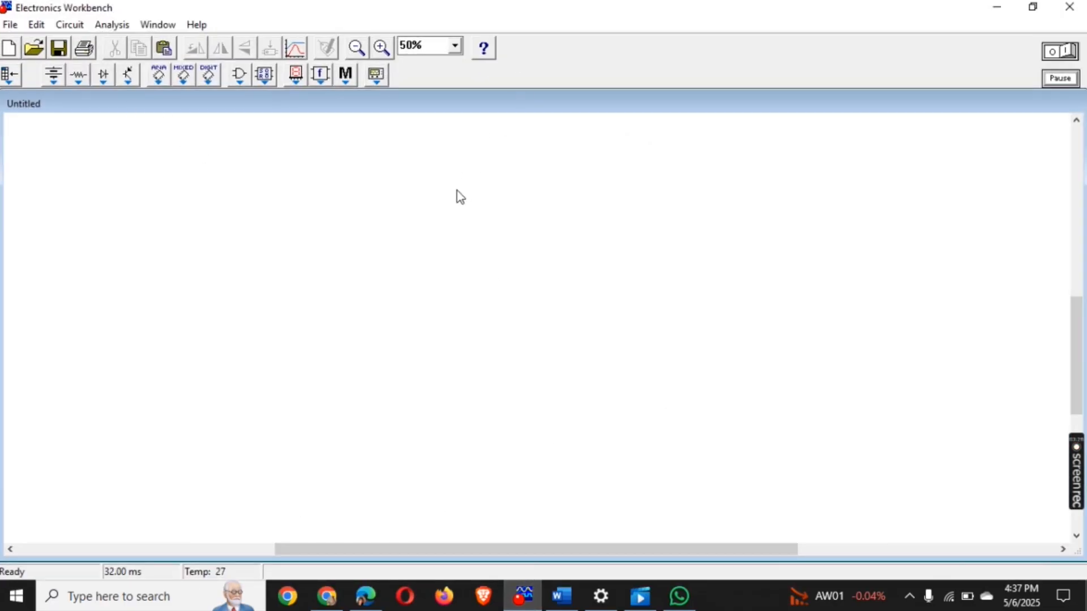
pyautogui.click(327, 596)
pyautogui.scroll(-7, 347, 391)
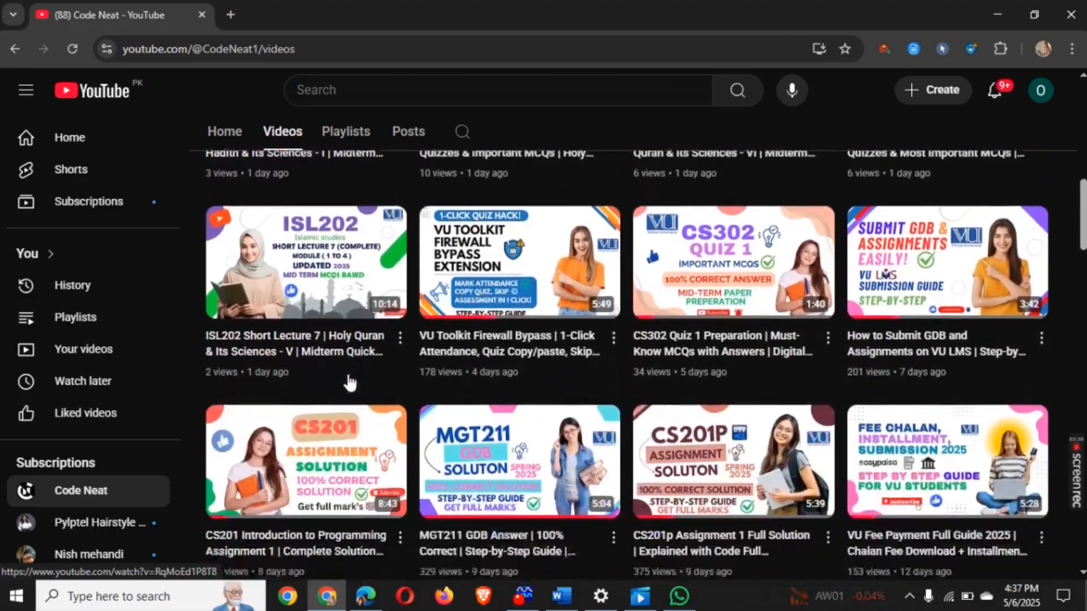
pyautogui.scroll(-4, 348, 381)
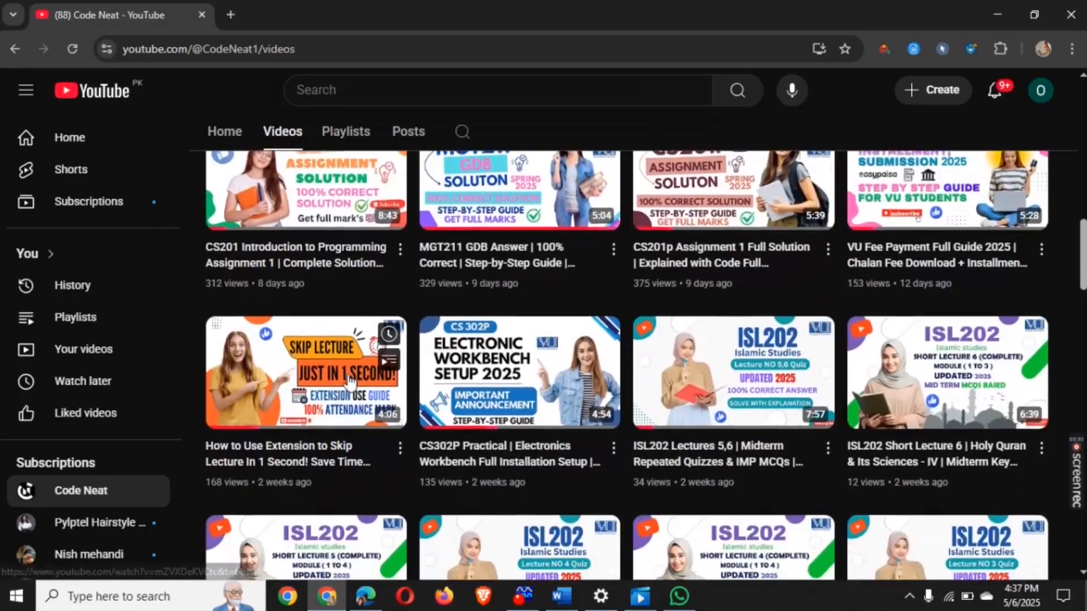
pyautogui.moveTo(405, 473)
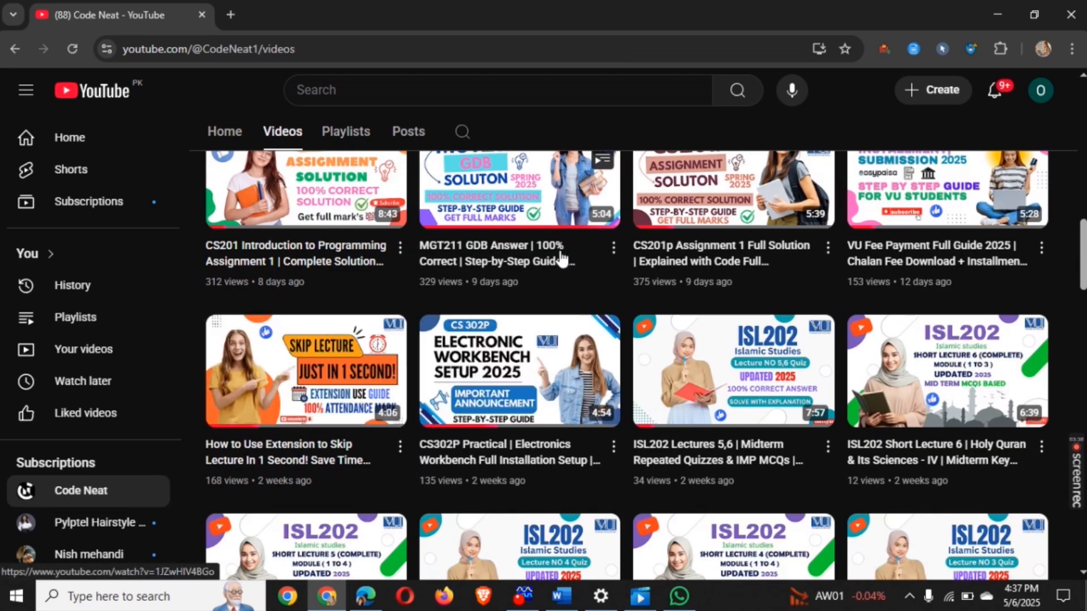
pyautogui.moveTo(602, 270)
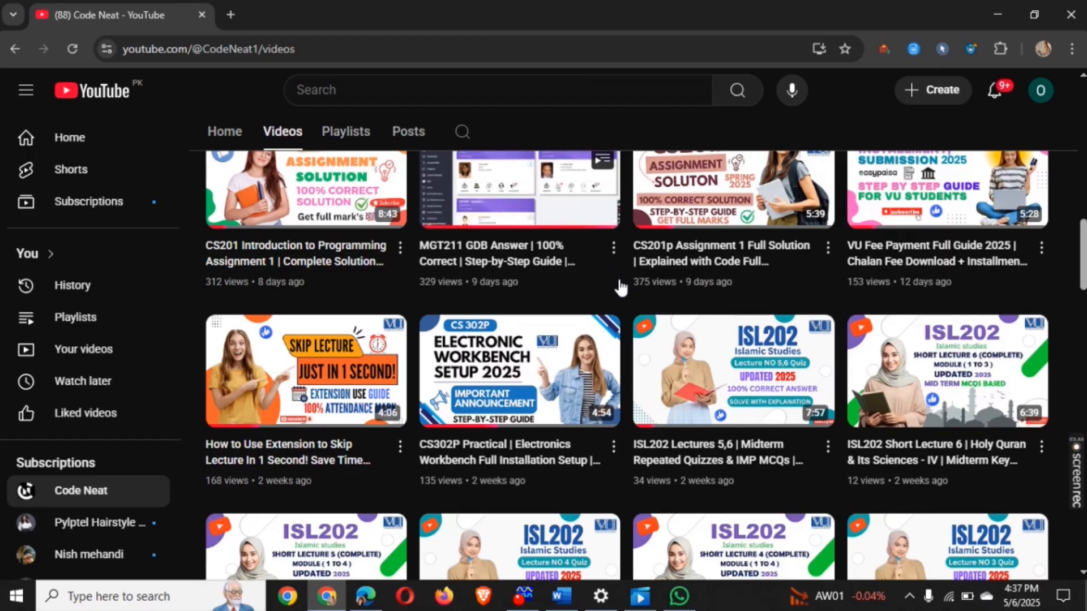
pyautogui.scroll(10, 621, 289)
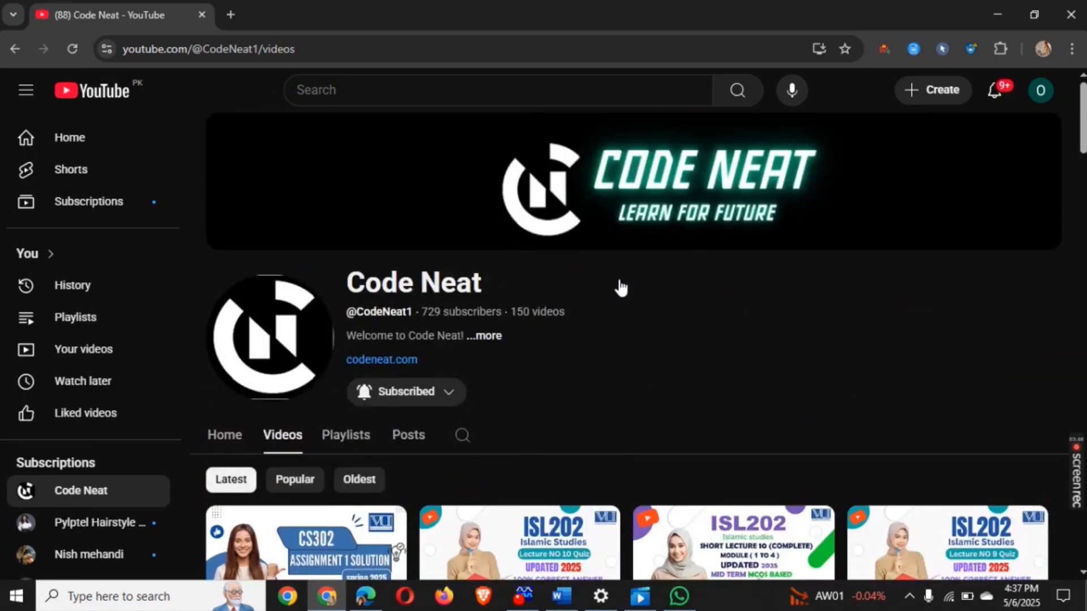
pyautogui.scroll(-3, 621, 288)
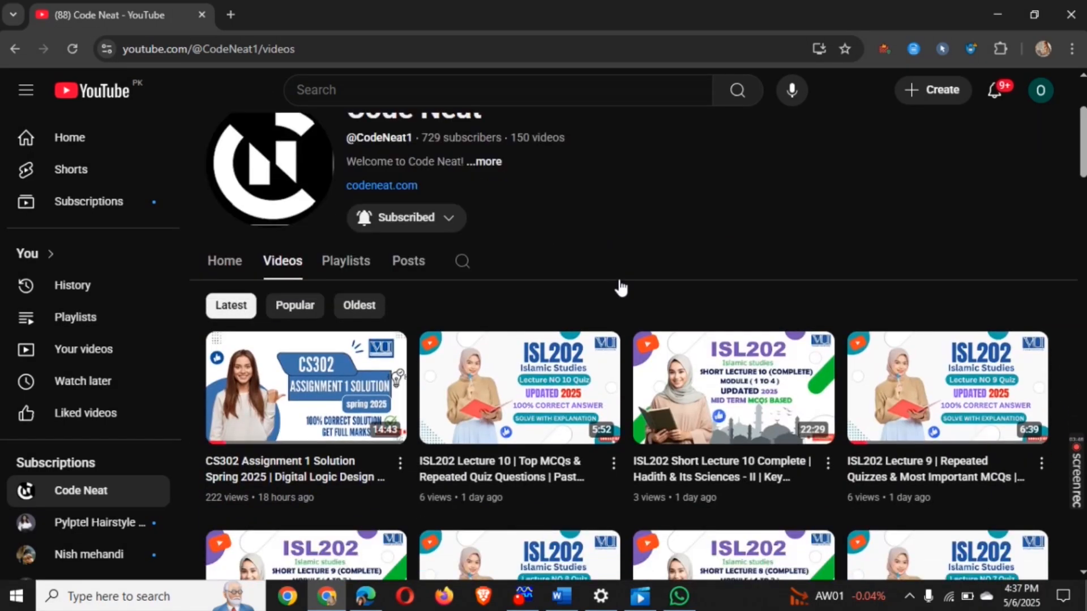
# - Return to the assignment PDF in Edge and view the five-variable circuit diagram on page 2 again
pyautogui.click(524, 596)
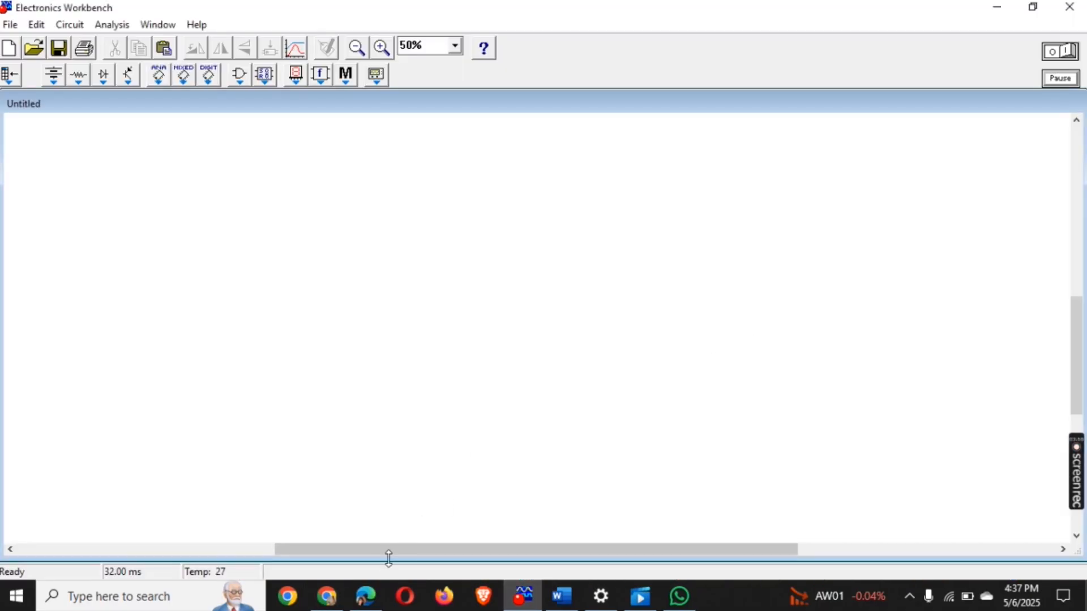
pyautogui.moveTo(367, 596)
pyautogui.click(343, 542)
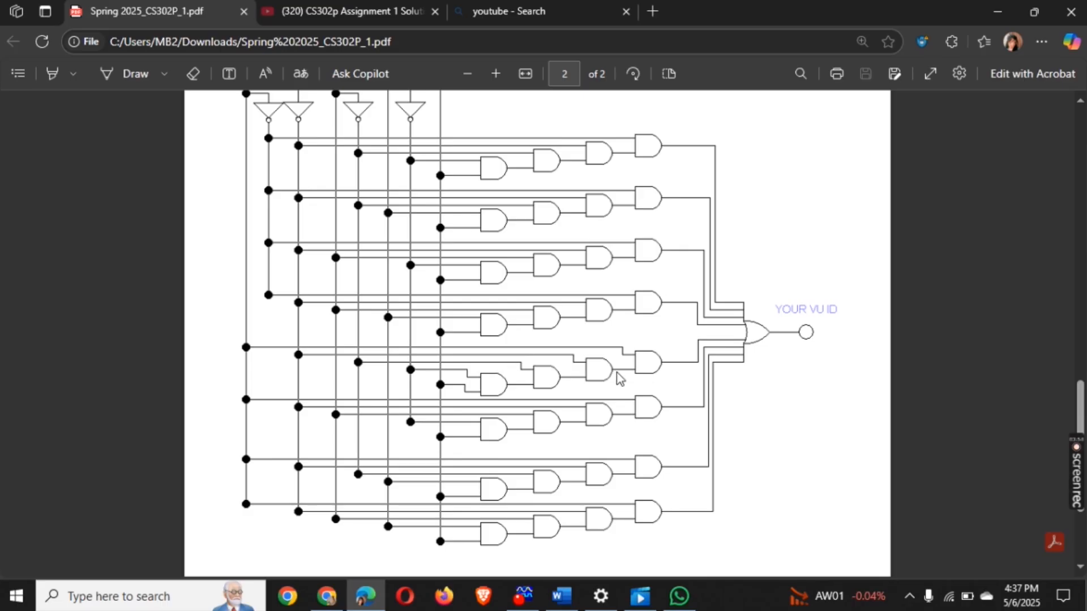
pyautogui.scroll(1, 620, 379)
pyautogui.moveTo(1076, 458)
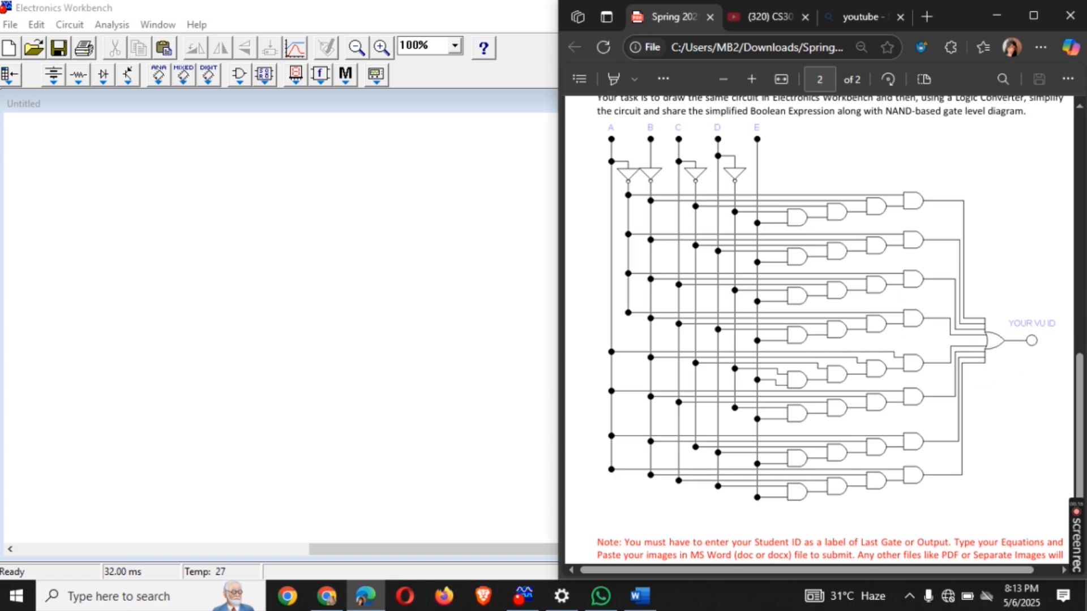
# - Switch to Electronics Workbench and place two connectors, one directly above the other, as the circuit's first input column
pyautogui.click(992, 19)
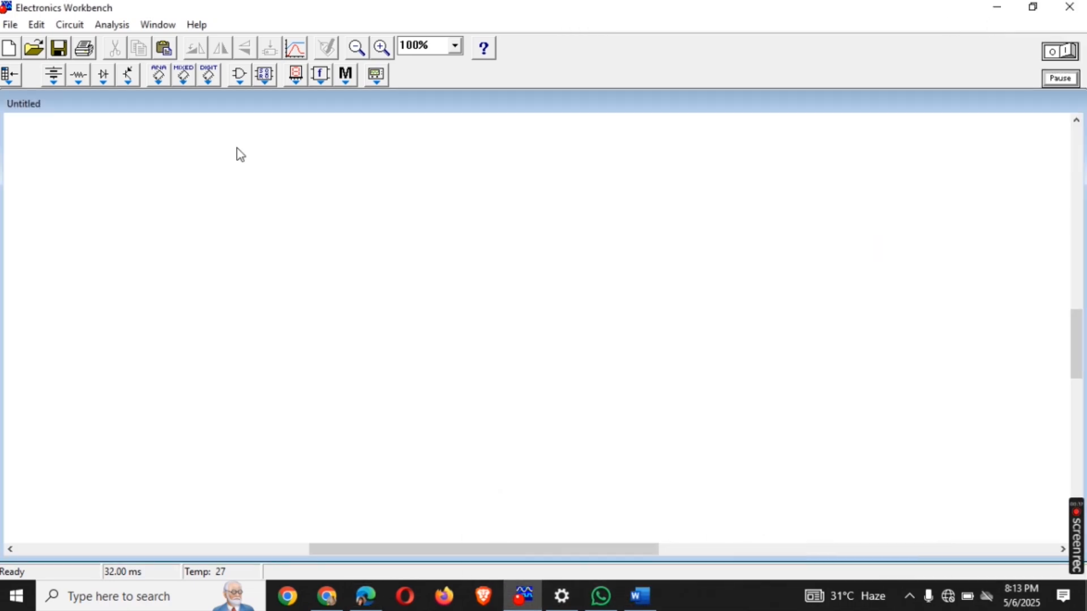
pyautogui.click(87, 80)
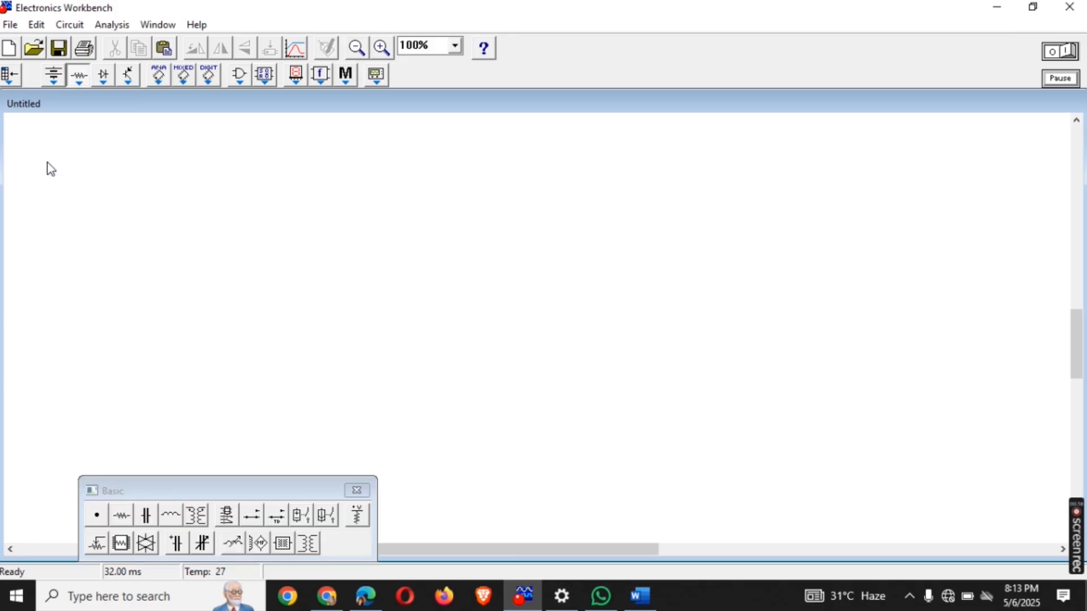
pyautogui.moveTo(96, 506); pyautogui.dragTo(107, 201)
pyautogui.click(135, 223)
pyautogui.click(106, 209)
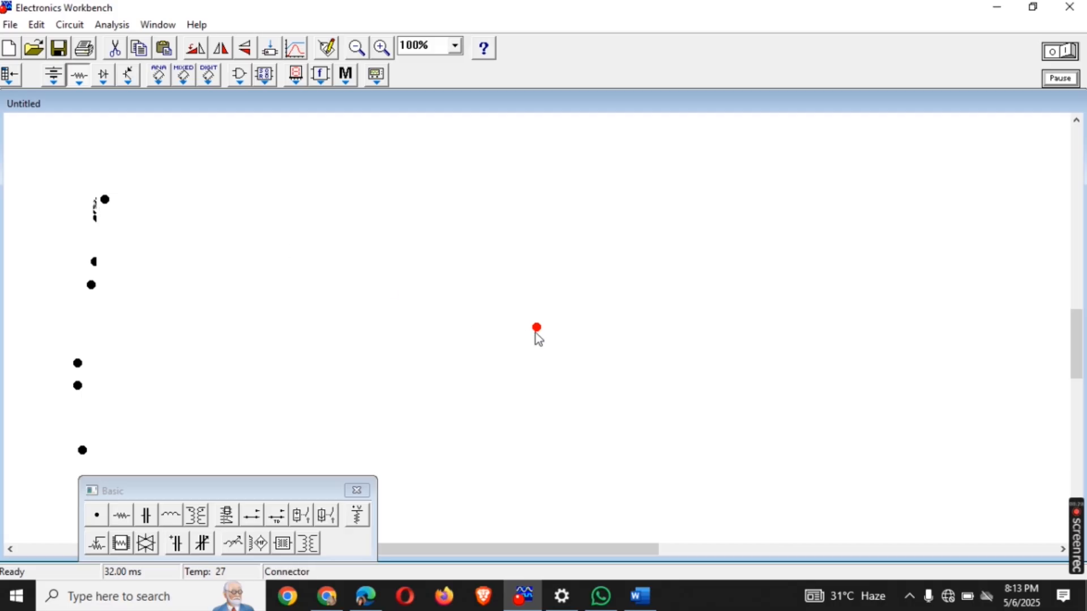
pyautogui.moveTo(539, 334); pyautogui.dragTo(121, 257)
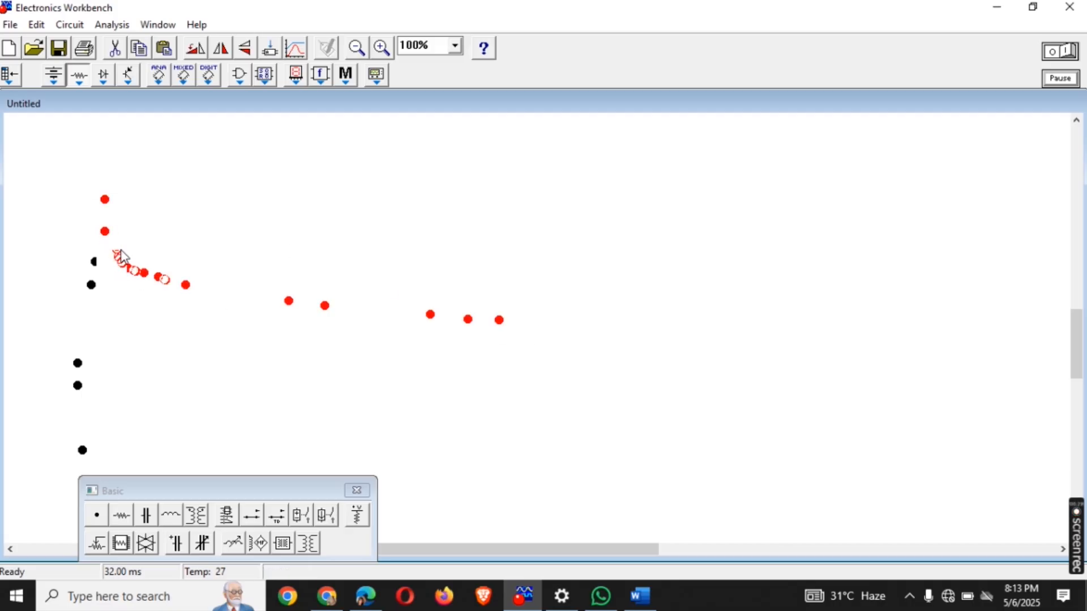
# - Paste two copies of the connector pair and align them with the first pair as the second and third input columns
pyautogui.hotkey('ctrl', 'v')
pyautogui.hotkey('ctrl', 'v')
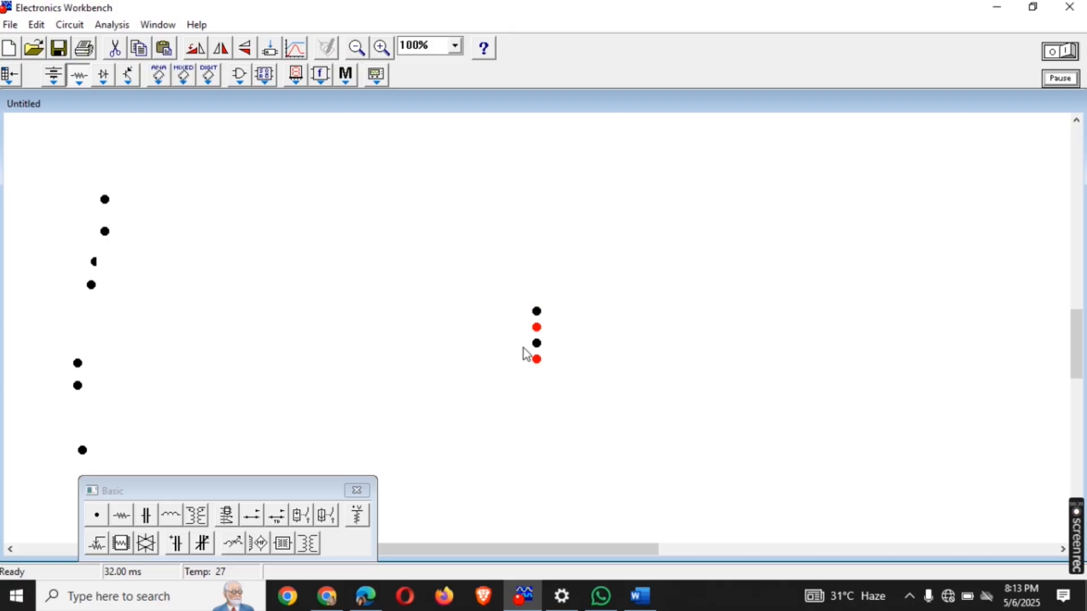
pyautogui.moveTo(538, 362); pyautogui.dragTo(162, 235)
pyautogui.moveTo(498, 284); pyautogui.dragTo(207, 230)
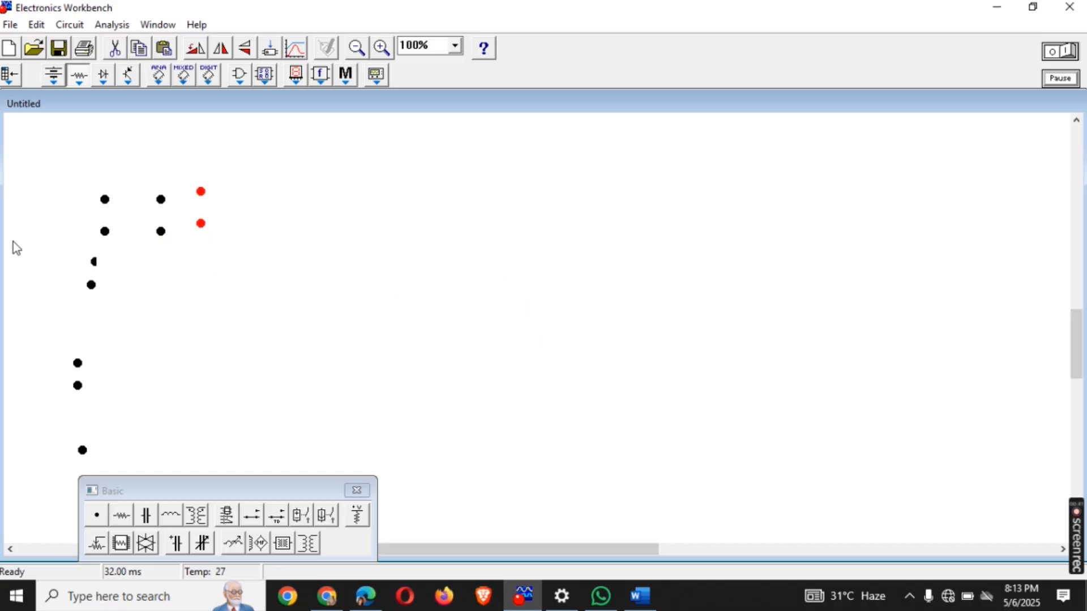
pyautogui.moveTo(13, 243); pyautogui.dragTo(199, 511)
pyautogui.click(329, 256)
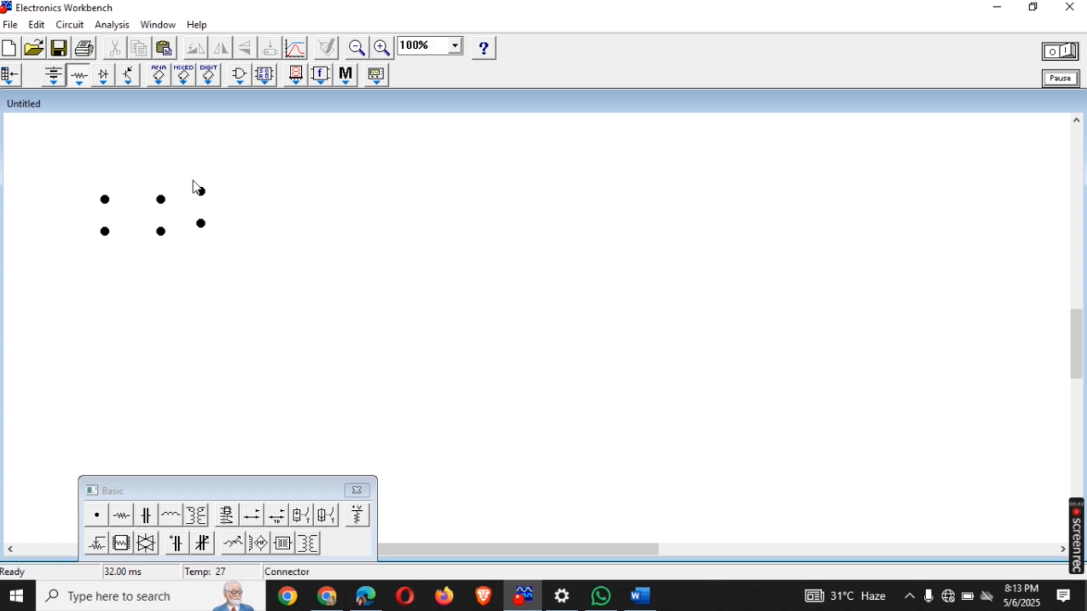
pyautogui.moveTo(182, 172); pyautogui.dragTo(265, 298)
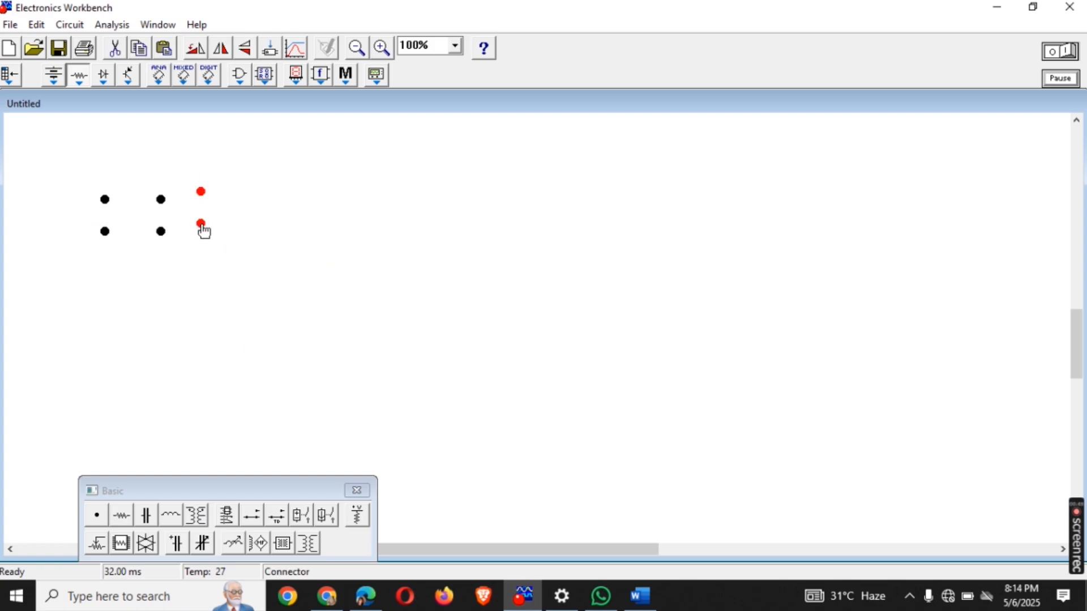
pyautogui.moveTo(203, 229); pyautogui.dragTo(225, 238)
# - Paste two more copies of the connector pair as the fourth and fifth input columns, level with the existing ones
pyautogui.hotkey('ctrl', 'v')
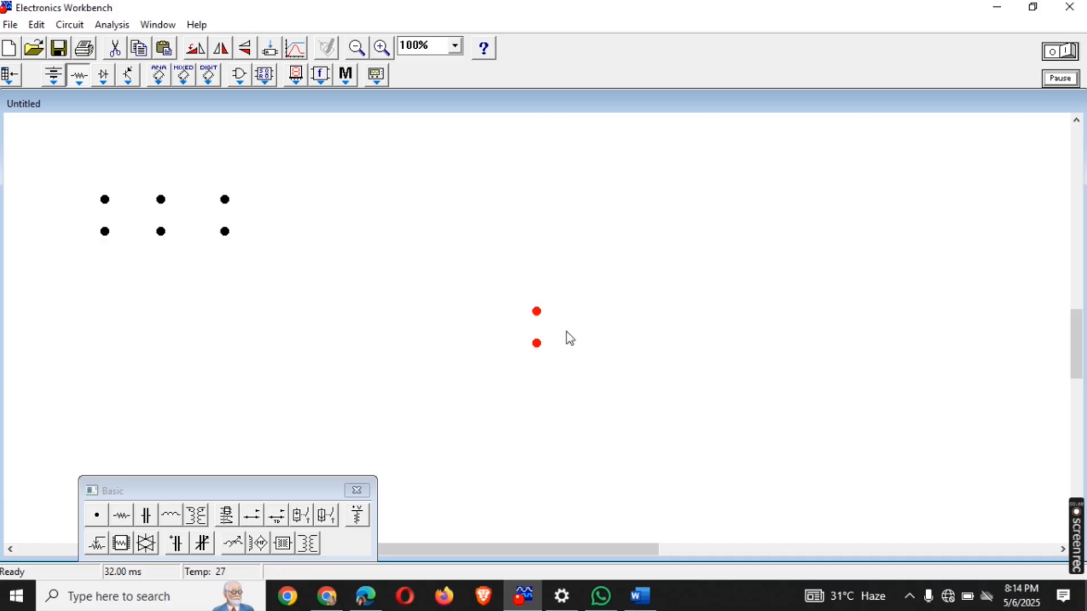
pyautogui.moveTo(540, 319); pyautogui.dragTo(276, 210)
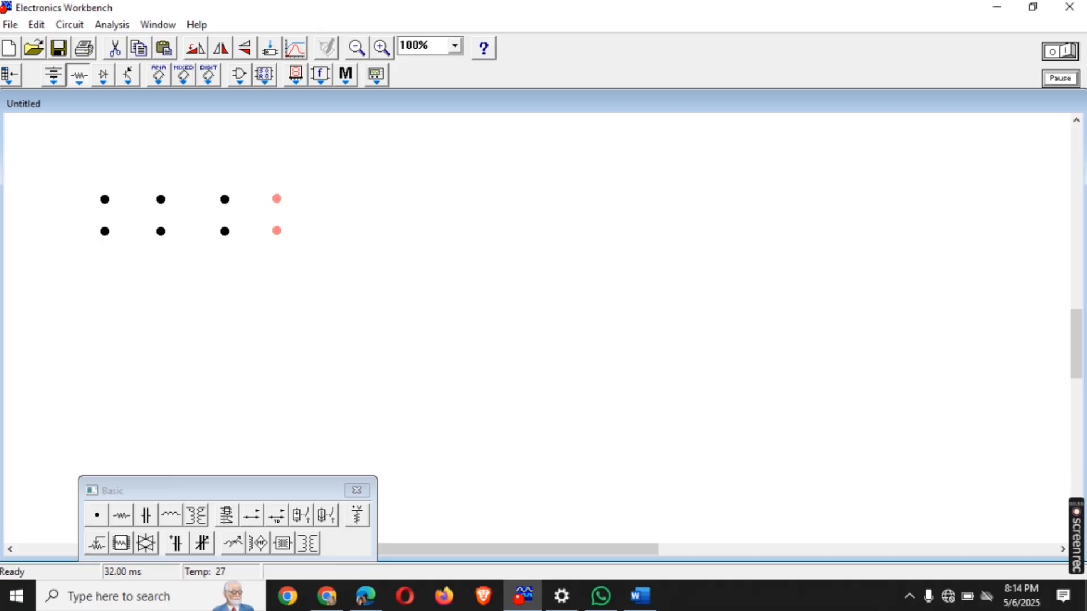
pyautogui.moveTo(278, 210); pyautogui.dragTo(281, 208)
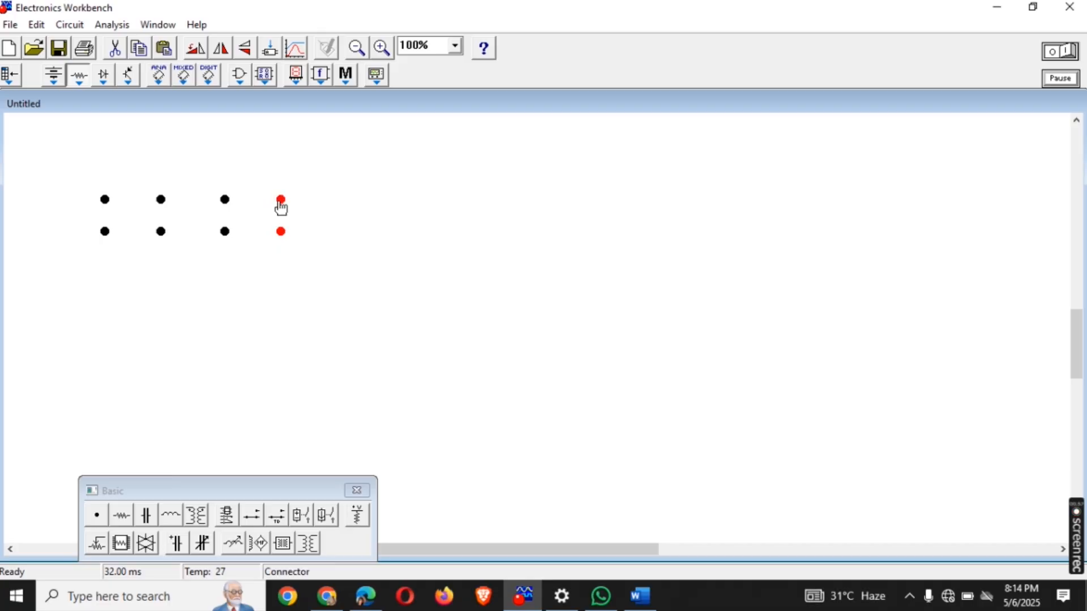
pyautogui.hotkey('ctrl', 'v')
pyautogui.moveTo(537, 313); pyautogui.dragTo(327, 199)
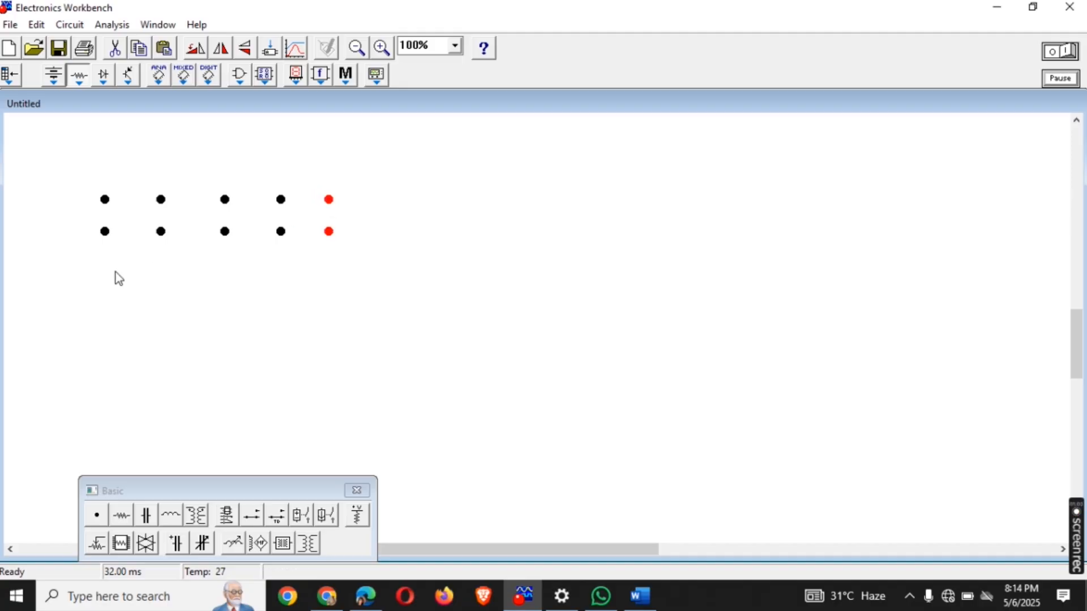
# - Delete the lower connectors of the second and fifth input columns
pyautogui.click(161, 233)
pyautogui.press('Delete')
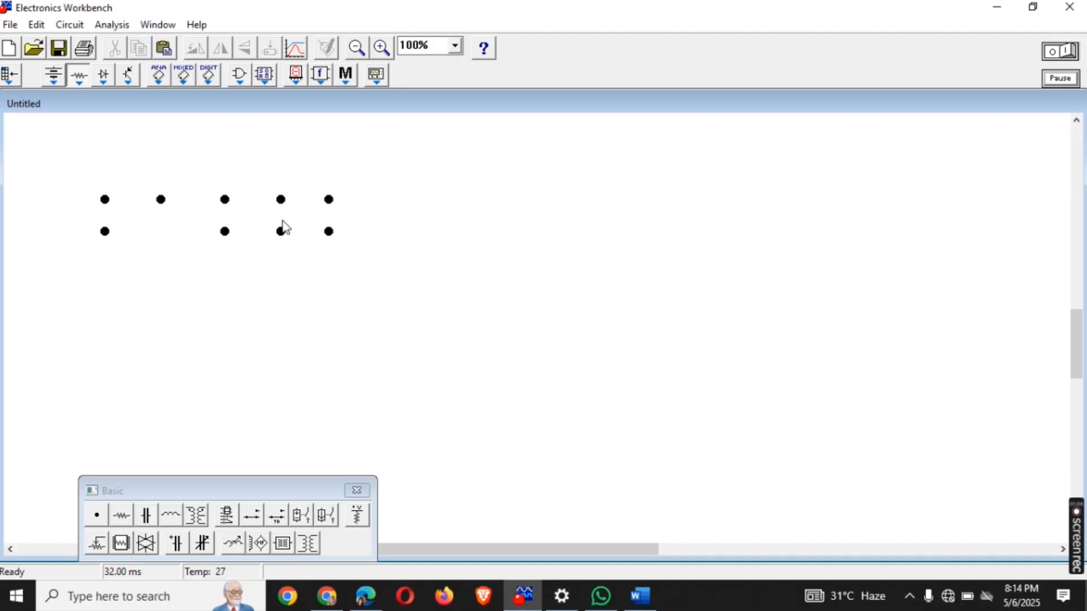
pyautogui.click(282, 235)
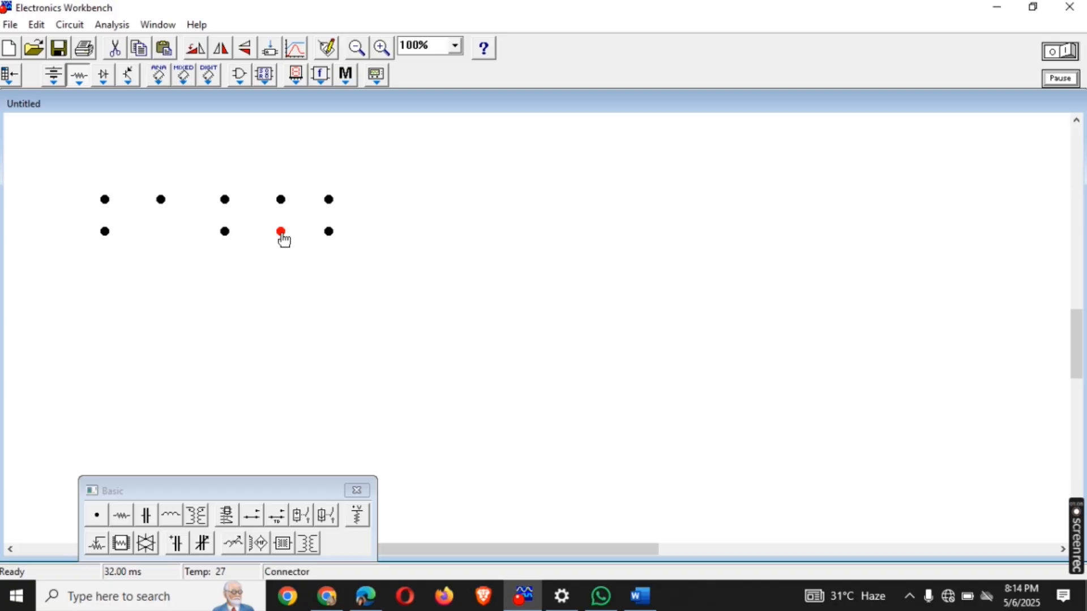
pyautogui.click(343, 240)
pyautogui.click(331, 234)
pyautogui.press('Delete')
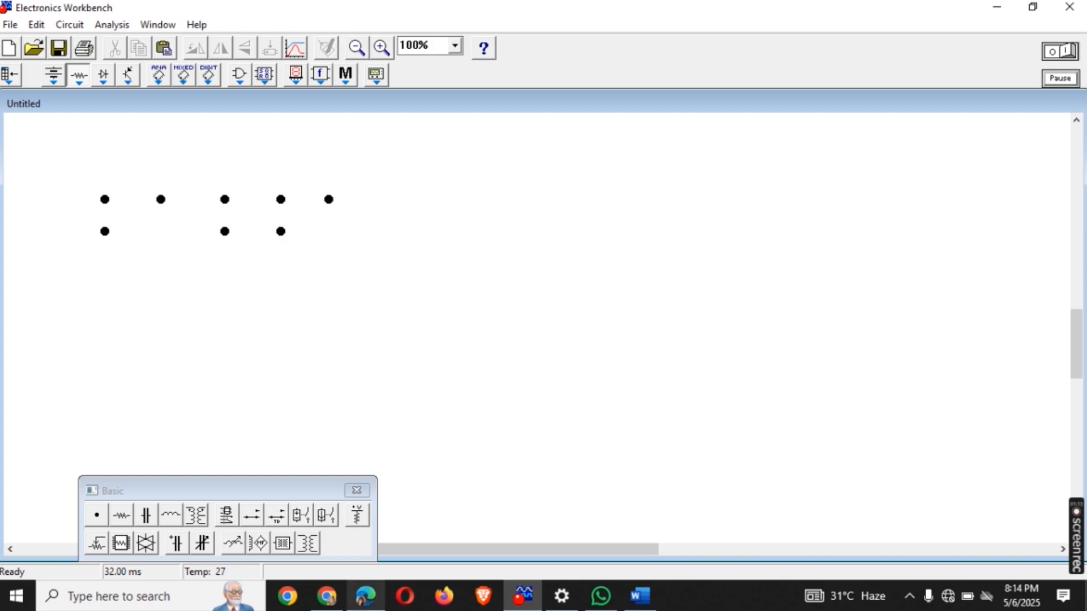
# - Compare the connector layout with the diagram in the assignment PDF, and label the first column's upper connector A
pyautogui.click(365, 596)
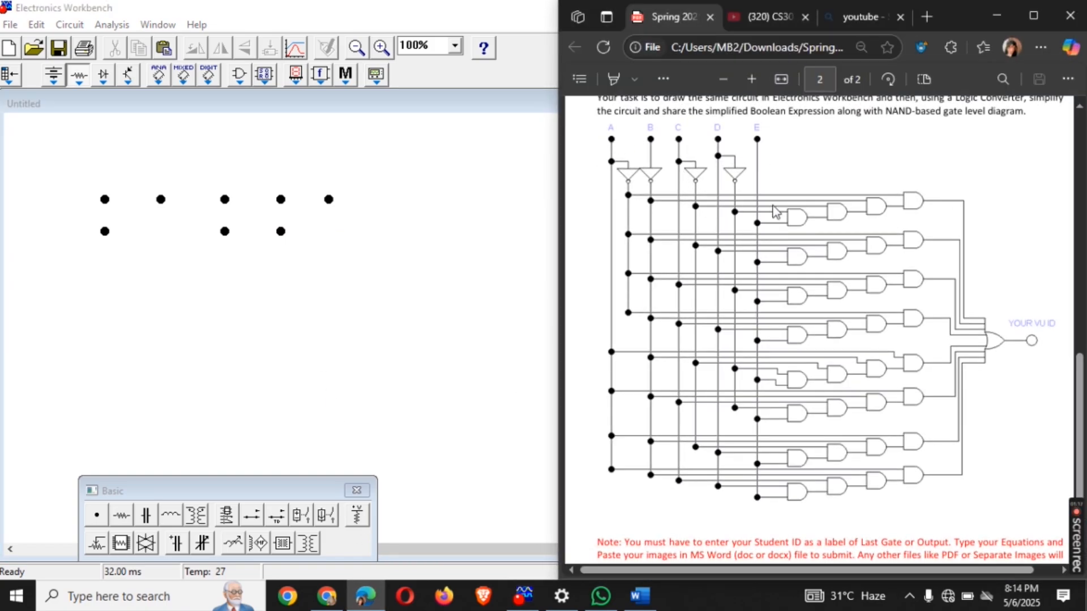
pyautogui.click(371, 245)
pyautogui.click(106, 204)
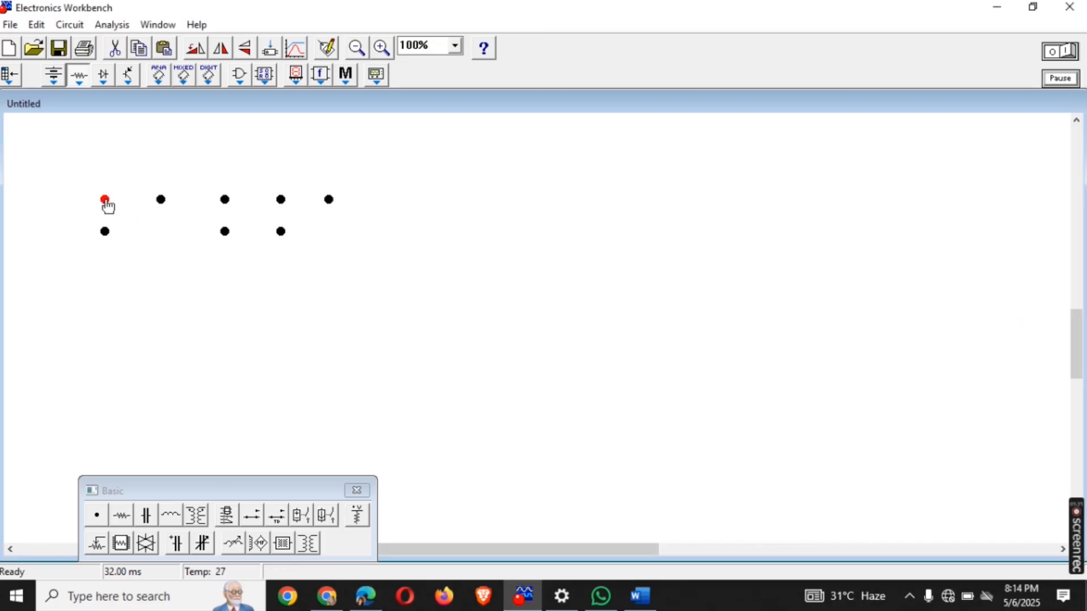
pyautogui.doubleClick(106, 203)
pyautogui.write('A')
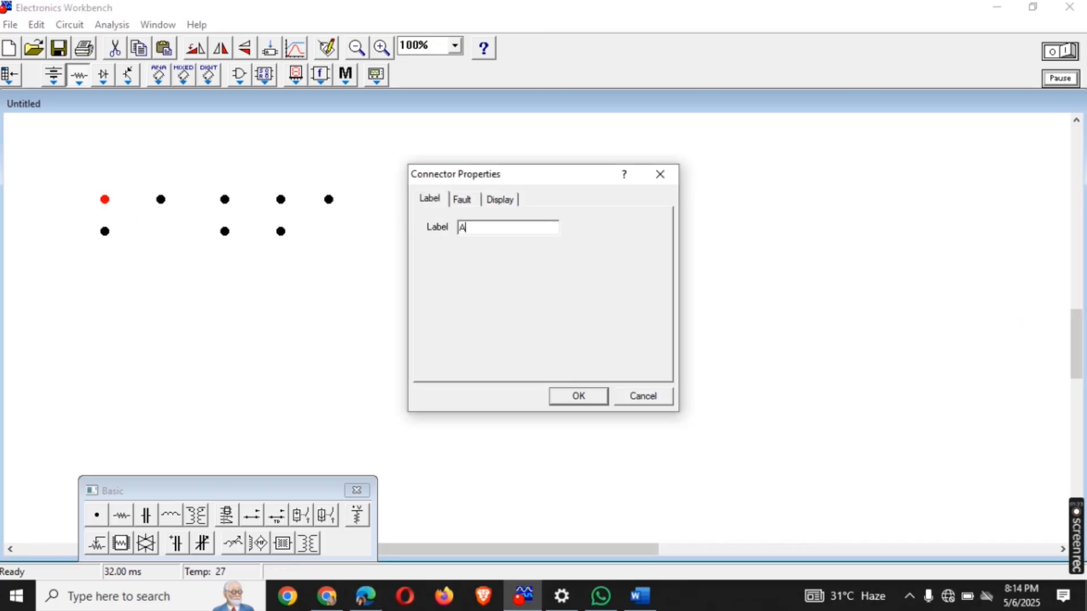
pyautogui.press('Return')
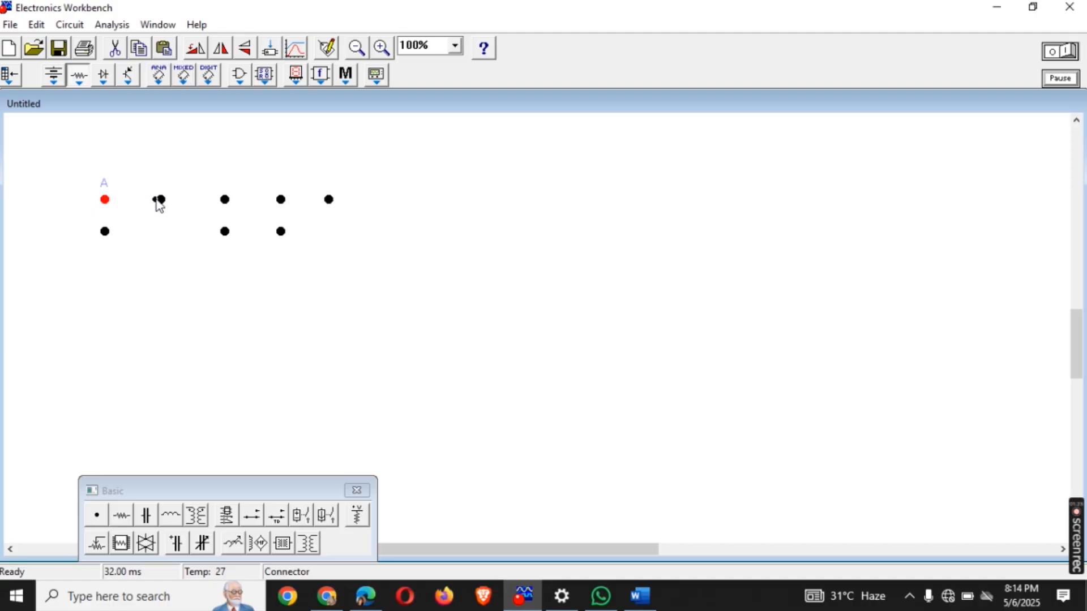
# - Label the upper connectors of the second and third input columns B and C
pyautogui.rightClick(159, 201)
pyautogui.click(229, 209)
pyautogui.write('B')
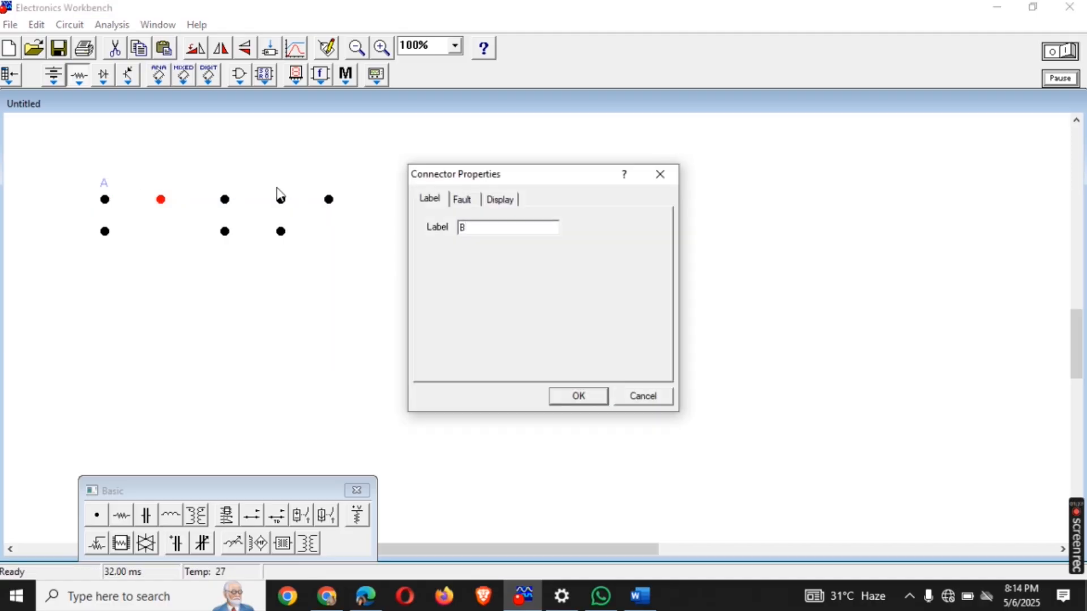
pyautogui.press('Return')
pyautogui.rightClick(225, 199)
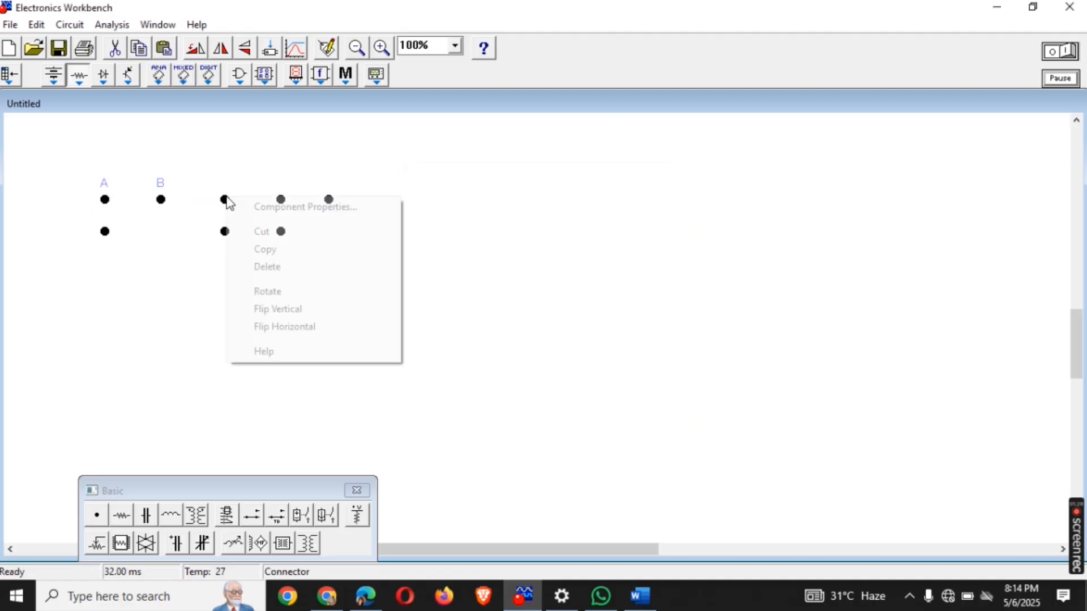
pyautogui.click(269, 209)
pyautogui.write('C')
pyautogui.press('Return')
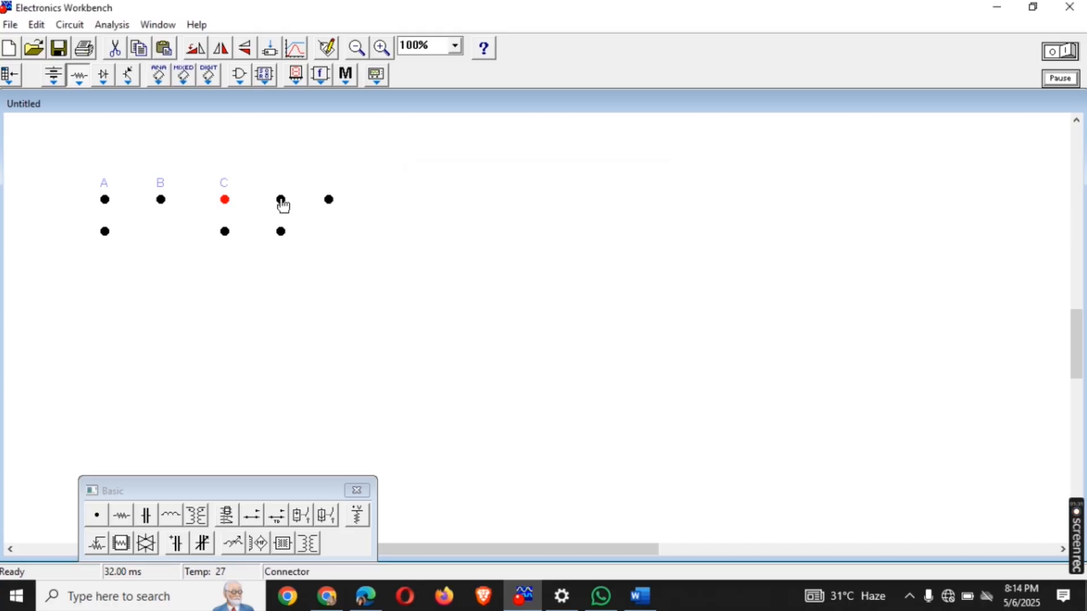
# - Label the upper connectors of the fourth and fifth input columns D and E
pyautogui.rightClick(282, 201)
pyautogui.click(333, 211)
pyautogui.write('D')
pyautogui.press('Return')
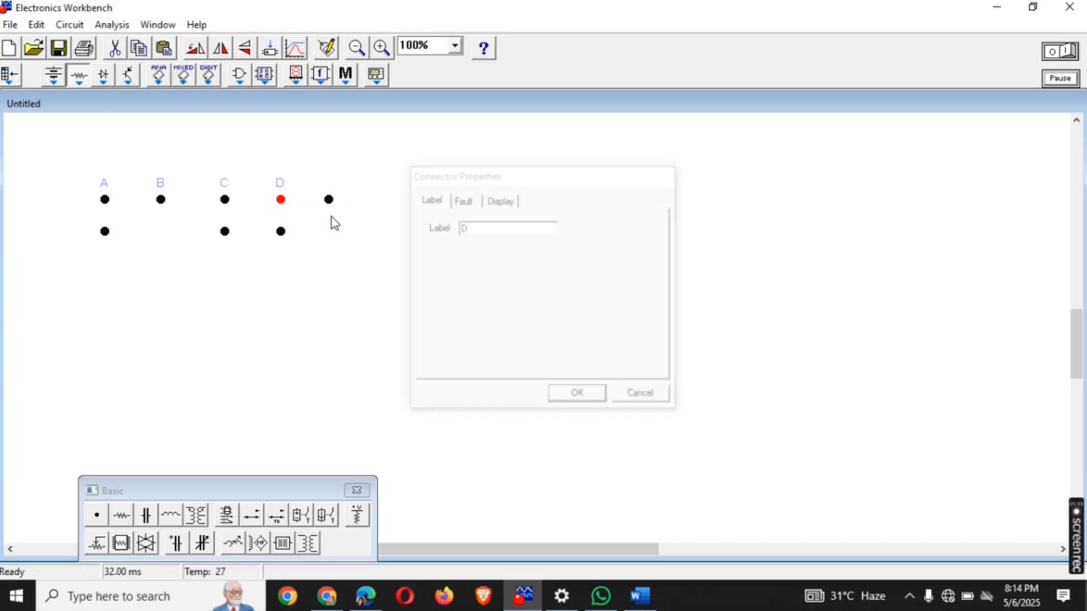
pyautogui.rightClick(334, 203)
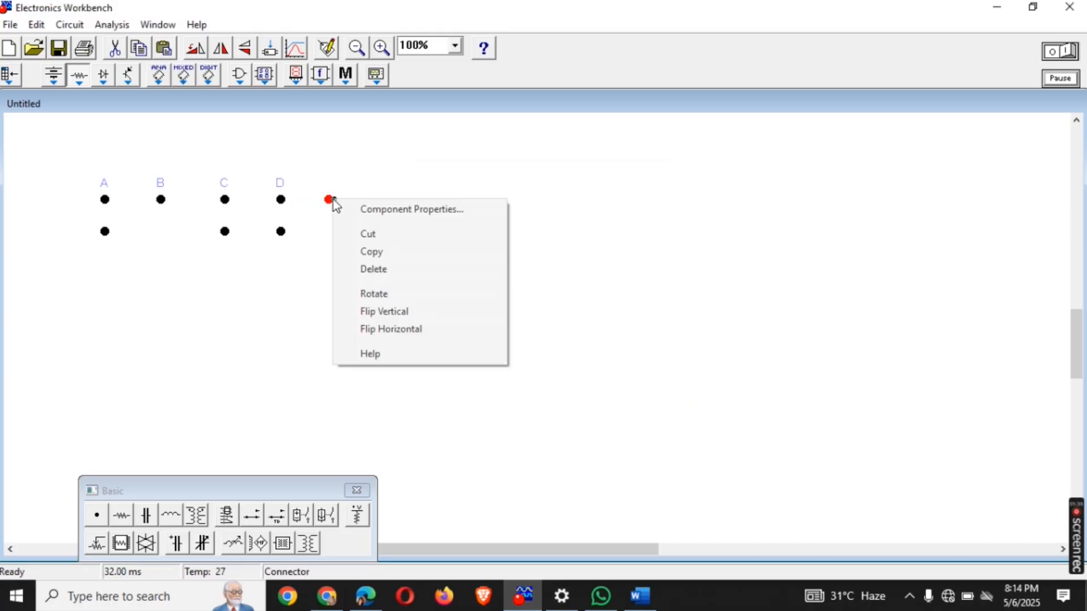
pyautogui.click(391, 209)
pyautogui.write('E')
pyautogui.press('Return')
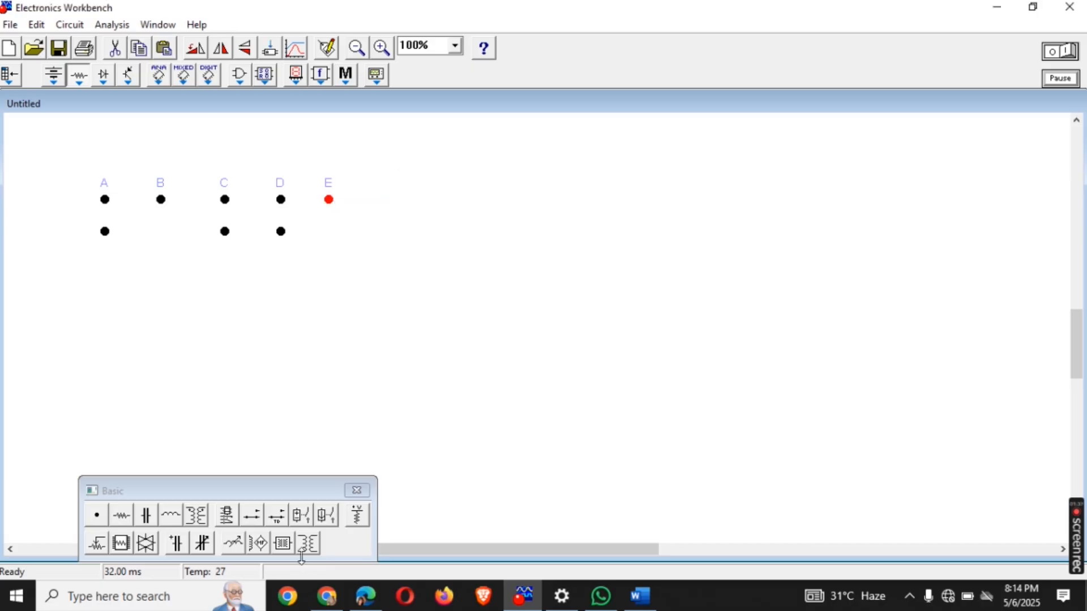
# - Check the inverters in the assignment PDF's diagram, and place a NOT gate below the B connector
pyautogui.click(365, 596)
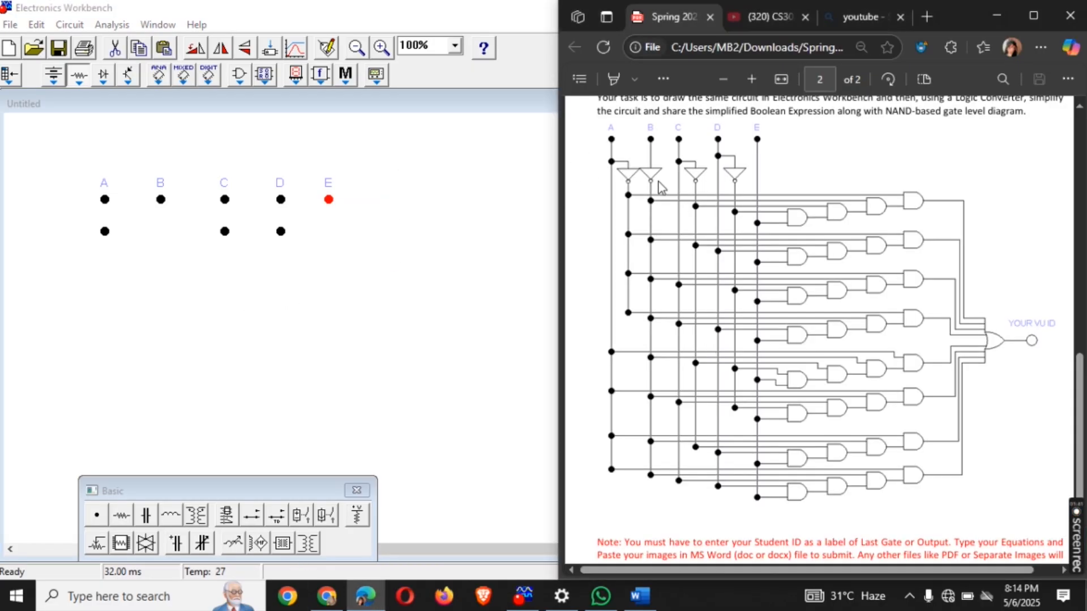
pyautogui.click(150, 292)
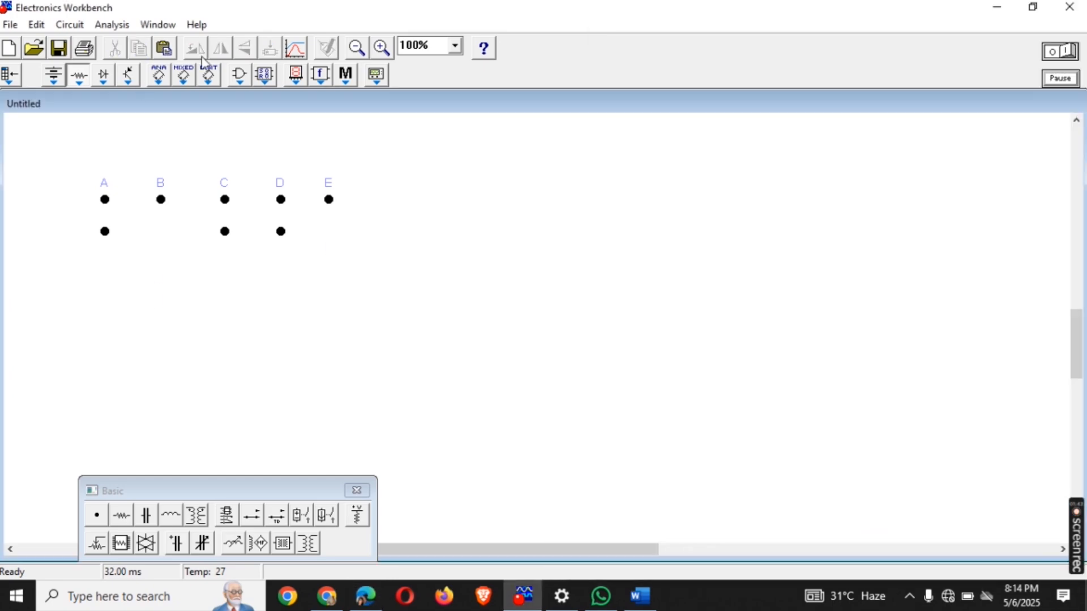
pyautogui.click(239, 76)
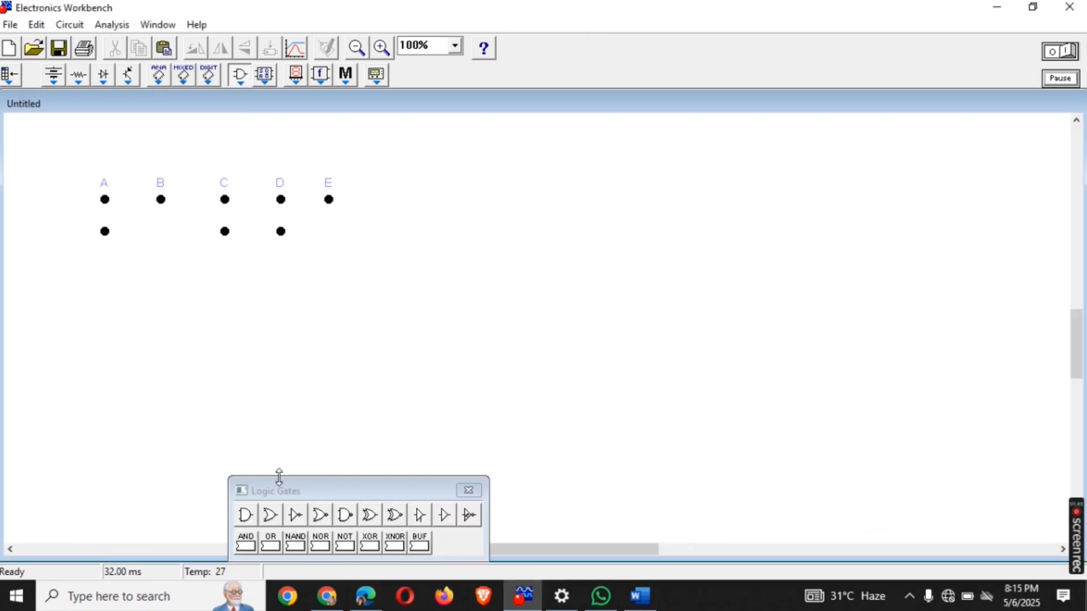
pyautogui.moveTo(297, 527); pyautogui.dragTo(164, 273)
pyautogui.doubleClick(164, 273)
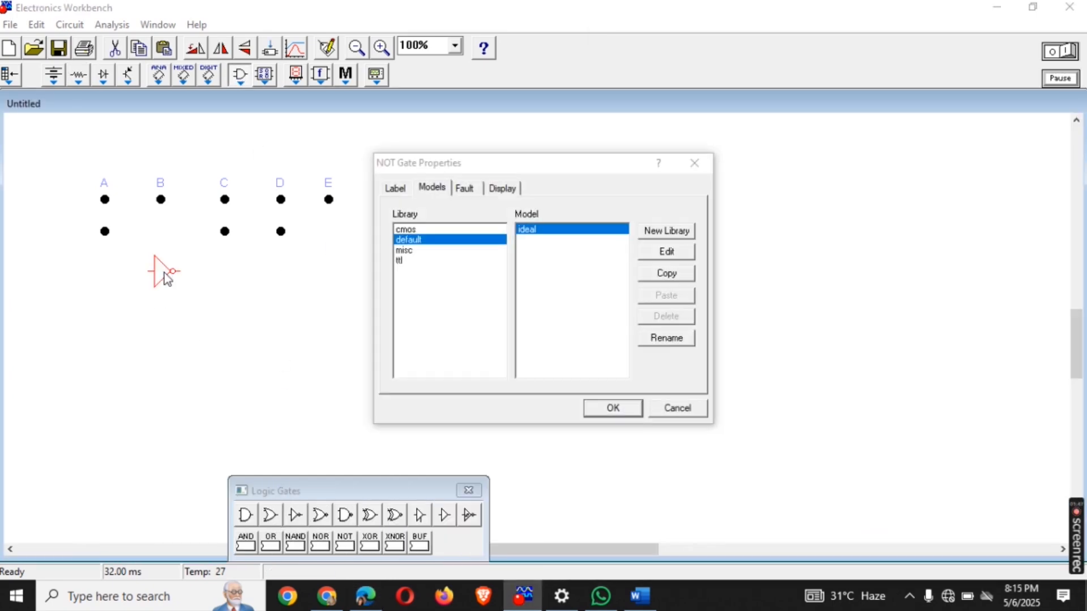
pyautogui.click(696, 165)
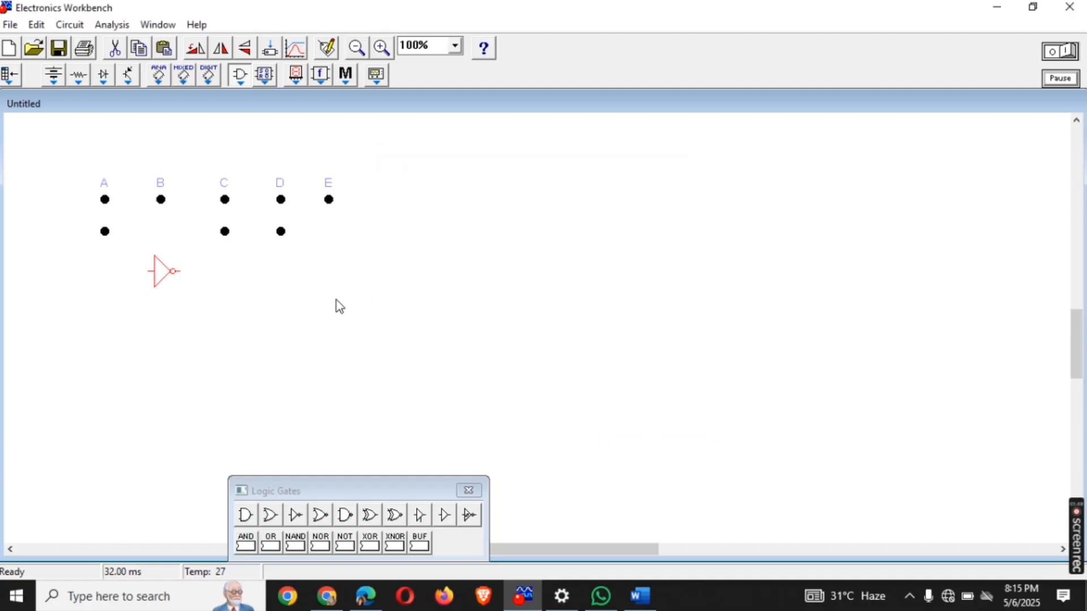
# - Rotate the NOT gate until its output points straight down
pyautogui.rightClick(160, 278)
pyautogui.click(214, 369)
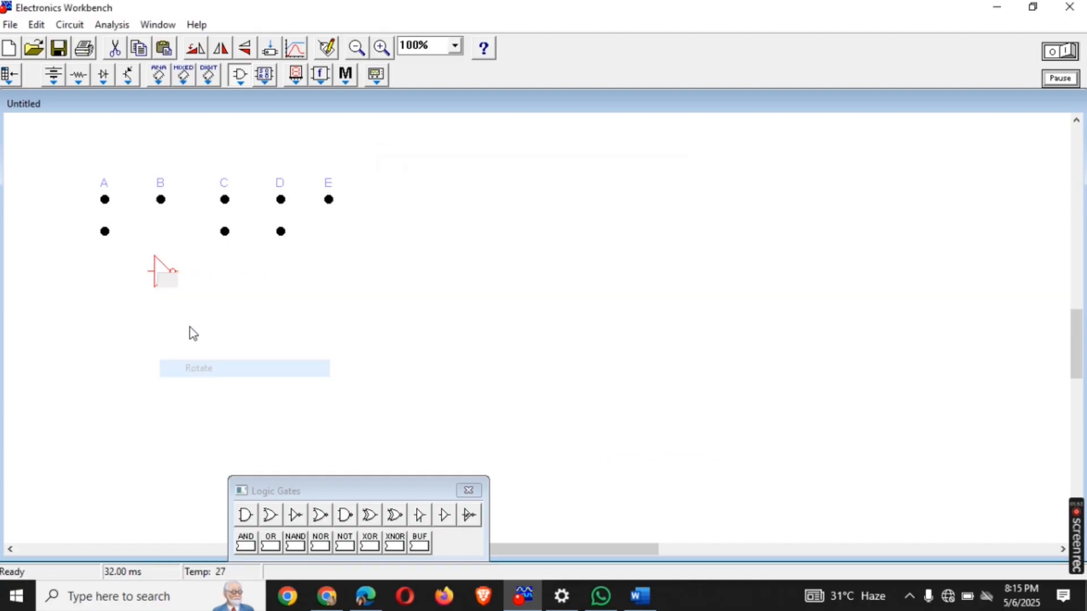
pyautogui.rightClick(163, 275)
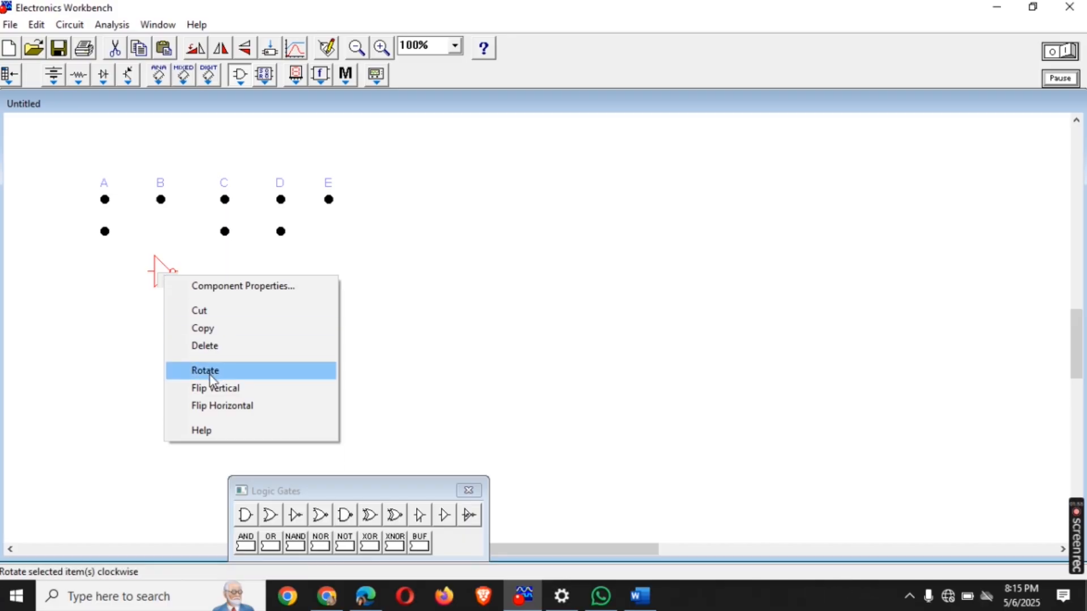
pyautogui.click(211, 373)
pyautogui.moveTo(203, 351); pyautogui.dragTo(139, 292)
pyautogui.rightClick(164, 277)
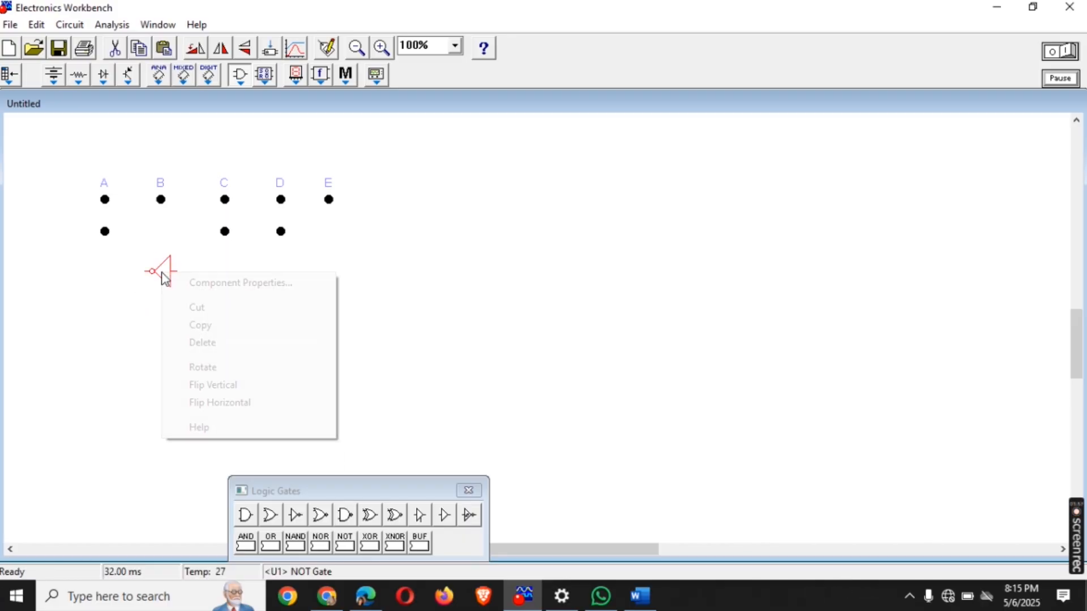
pyautogui.click(214, 368)
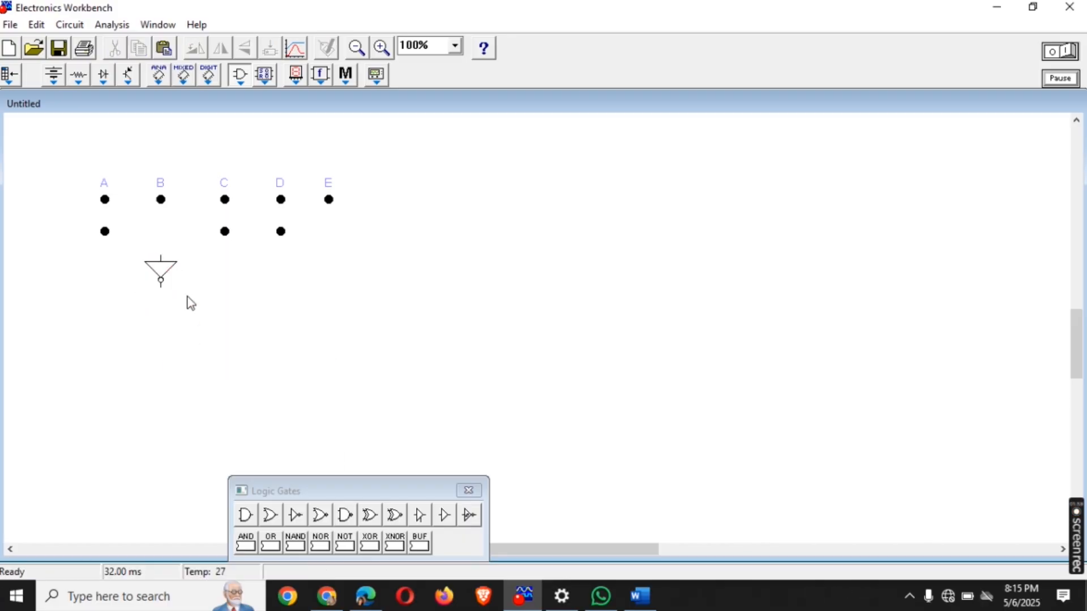
# - Move the NOT gate below column A, compare with the assignment diagram, and paste three copies of the gate
pyautogui.moveTo(160, 272); pyautogui.dragTo(129, 297)
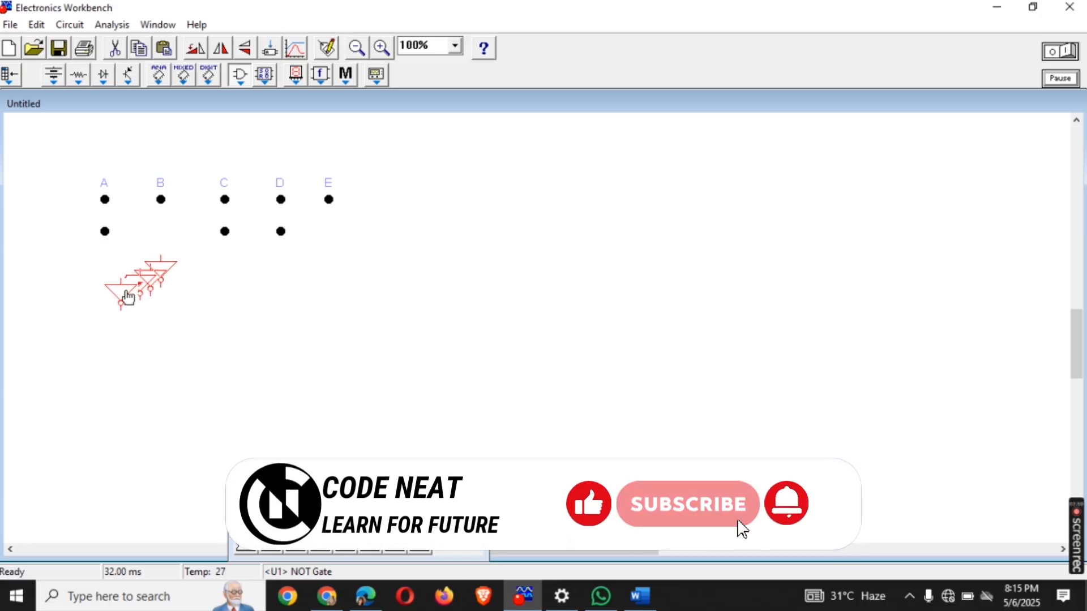
pyautogui.click(363, 596)
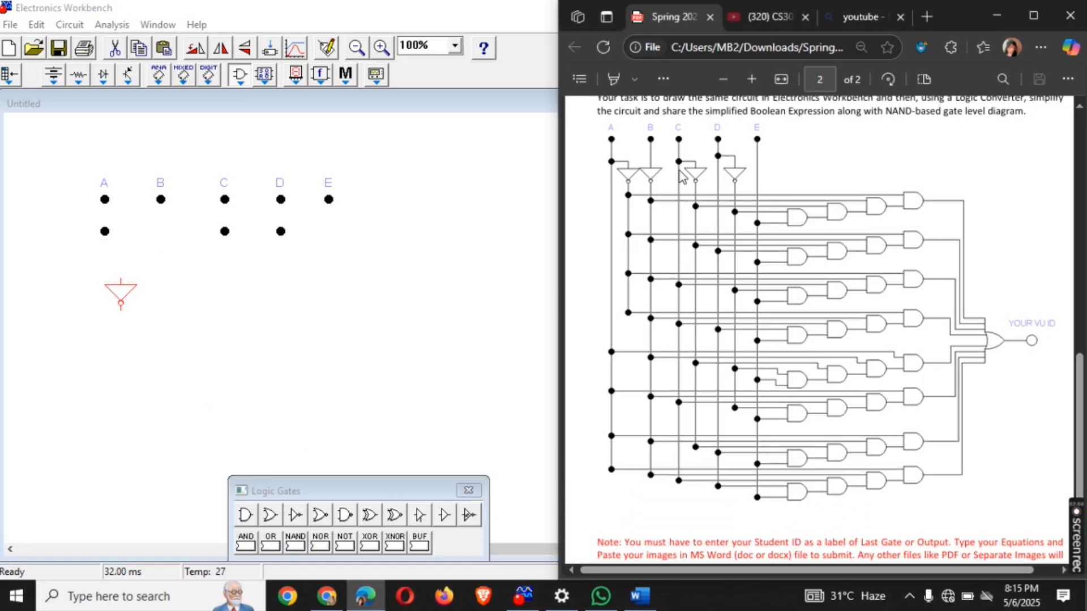
pyautogui.click(340, 315)
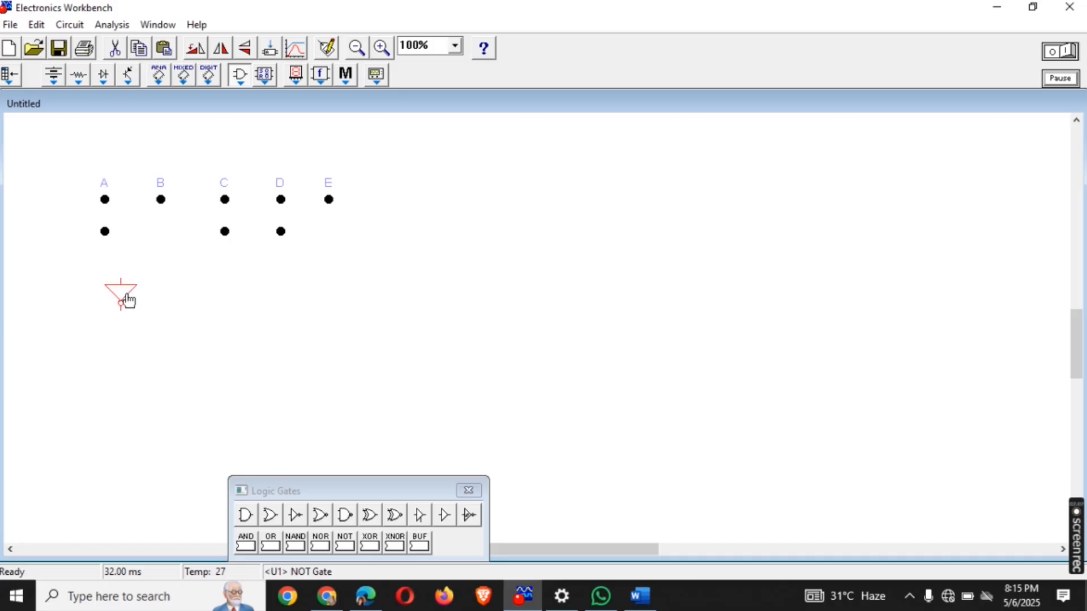
pyautogui.hotkey('ctrl', 'v')
pyautogui.hotkey('ctrl', 'v')
pyautogui.hotkey('ctrl', 'v')
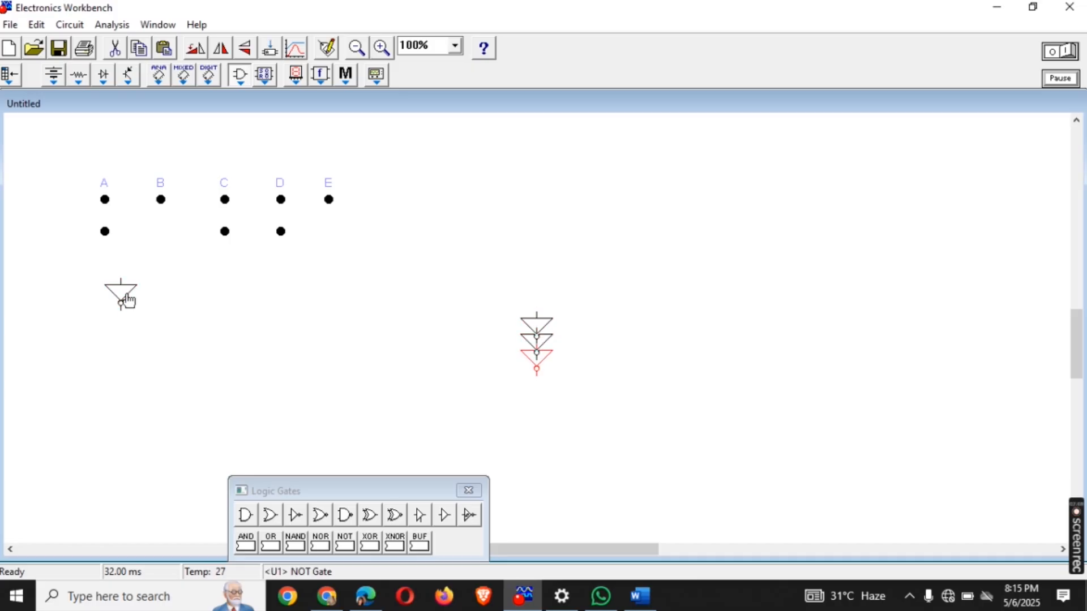
# - Move the original NOT gate up beside column A's lower connector, slightly below and to its right
pyautogui.moveTo(121, 296); pyautogui.dragTo(129, 244)
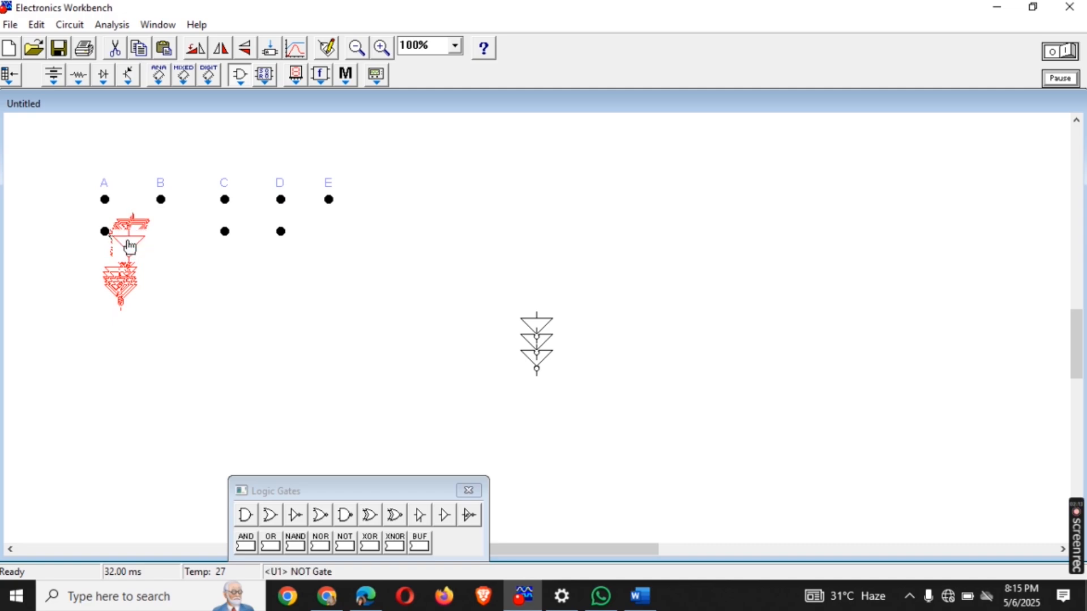
pyautogui.click(206, 289)
pyautogui.moveTo(11, 208); pyautogui.dragTo(188, 354)
pyautogui.click(188, 354)
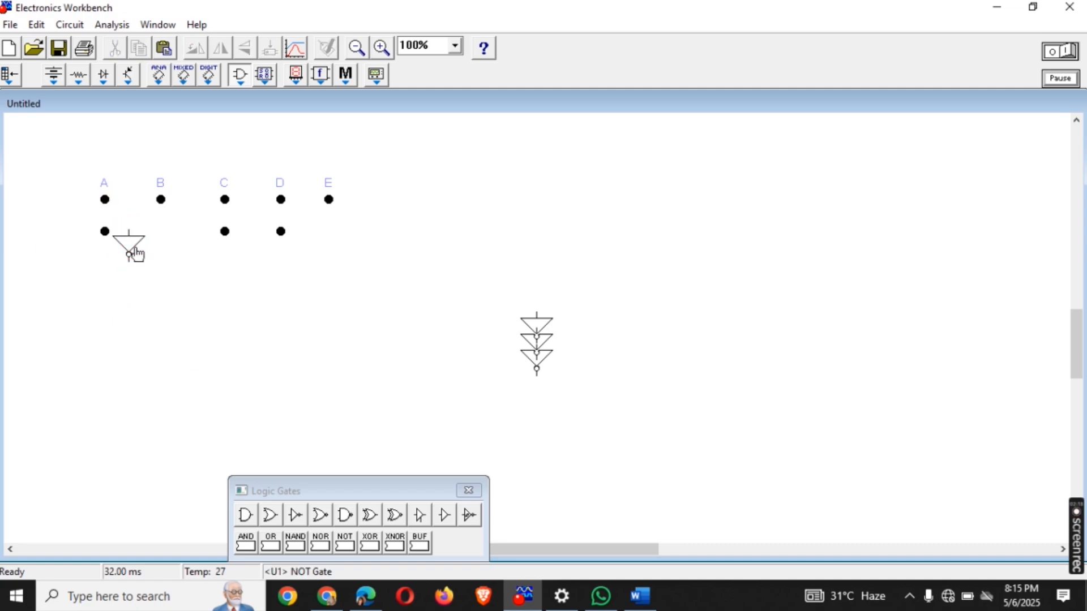
pyautogui.moveTo(128, 248); pyautogui.dragTo(12, 198)
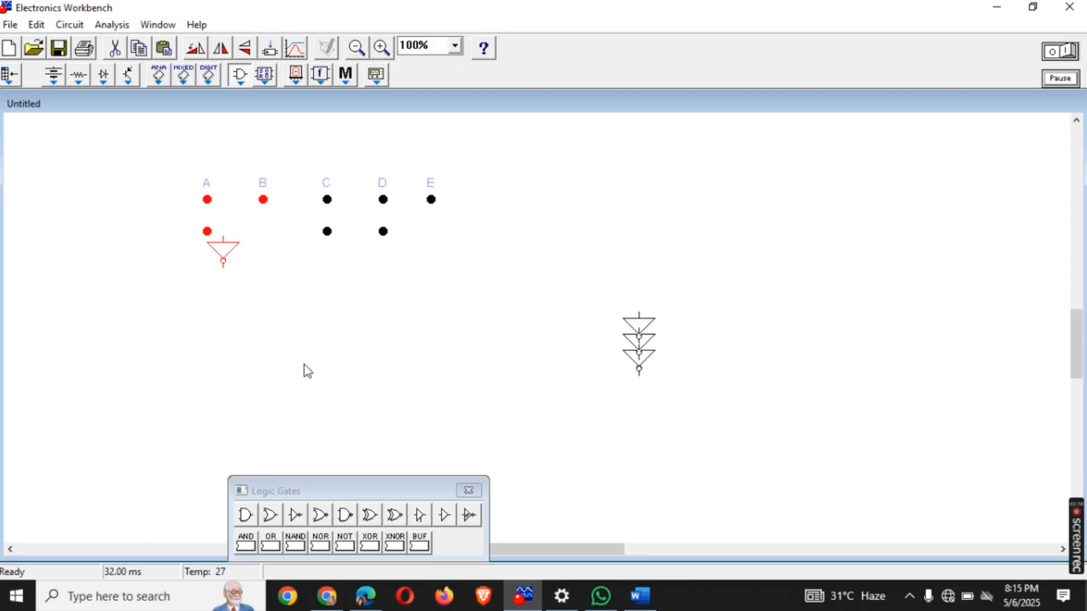
pyautogui.click(305, 371)
# - Place the first NOT gate copy directly below the B connector, about level with column A's gate
pyautogui.doubleClick(645, 326)
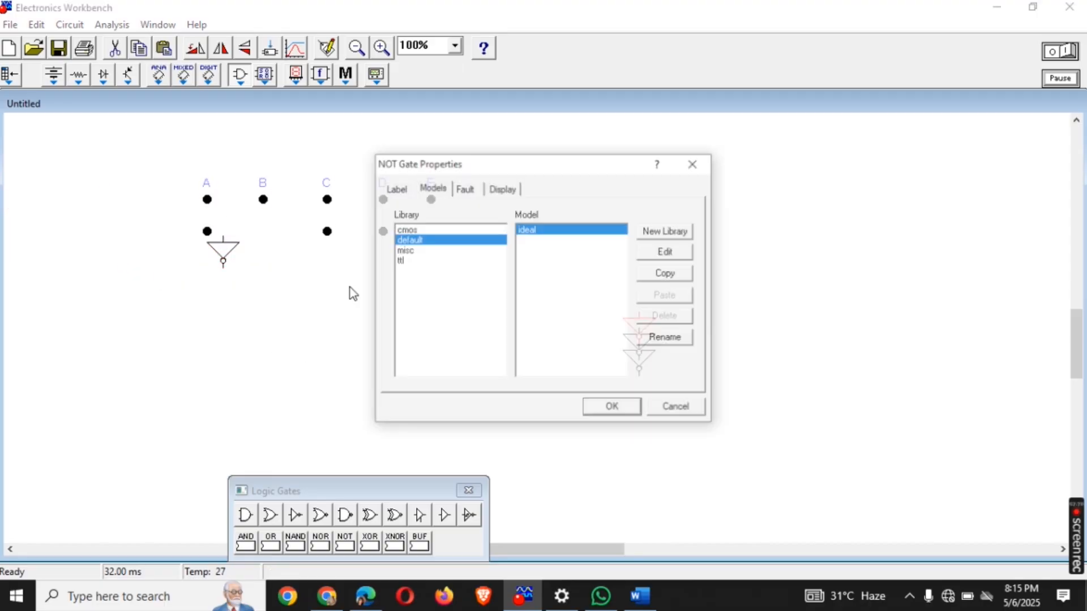
pyautogui.click(694, 165)
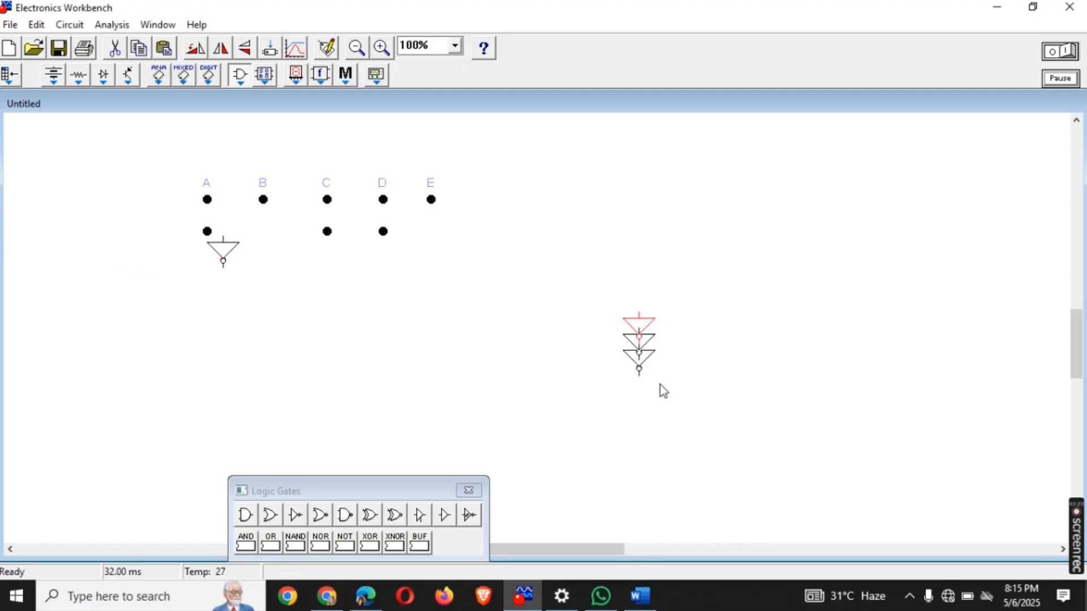
pyautogui.moveTo(643, 331); pyautogui.dragTo(262, 259)
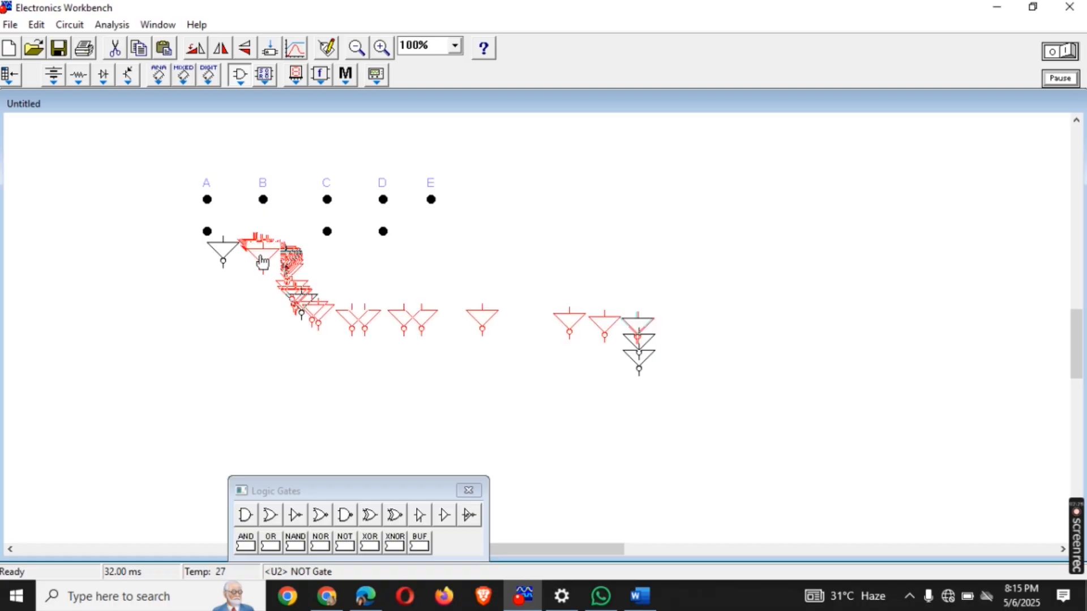
pyautogui.click(138, 225)
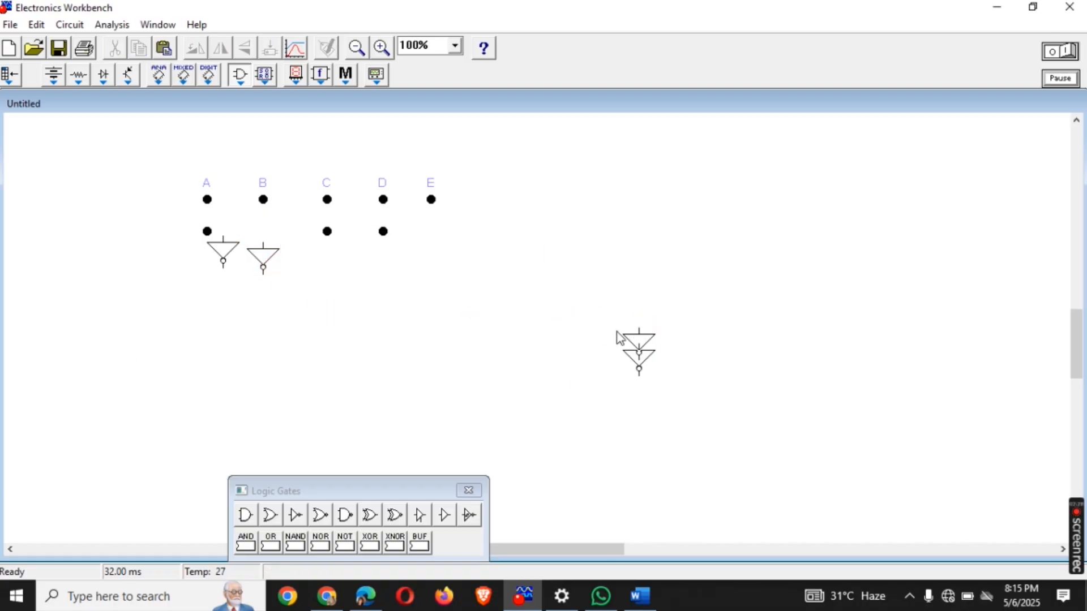
# - Place the two remaining NOT gate copies to the lower right of the C and D columns' lower connectors
pyautogui.moveTo(638, 346); pyautogui.dragTo(344, 244)
pyautogui.moveTo(291, 221); pyautogui.dragTo(390, 287)
pyautogui.click(617, 415)
pyautogui.moveTo(639, 365); pyautogui.dragTo(409, 255)
pyautogui.moveTo(299, 147); pyautogui.dragTo(699, 439)
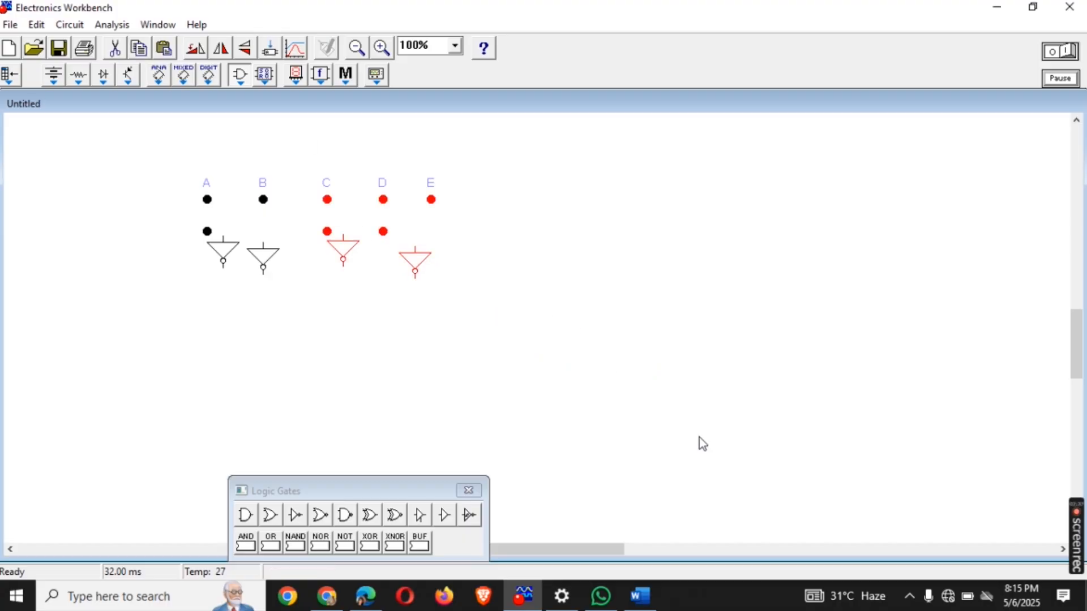
# - Nudge column D's NOT gate slightly upward, and shift connector E to the right to widen the gap between D and E
pyautogui.moveTo(412, 259); pyautogui.dragTo(419, 259)
pyautogui.click(474, 263)
pyautogui.click(416, 262)
pyautogui.click(459, 277)
pyautogui.moveTo(433, 205); pyautogui.dragTo(460, 202)
pyautogui.click(473, 260)
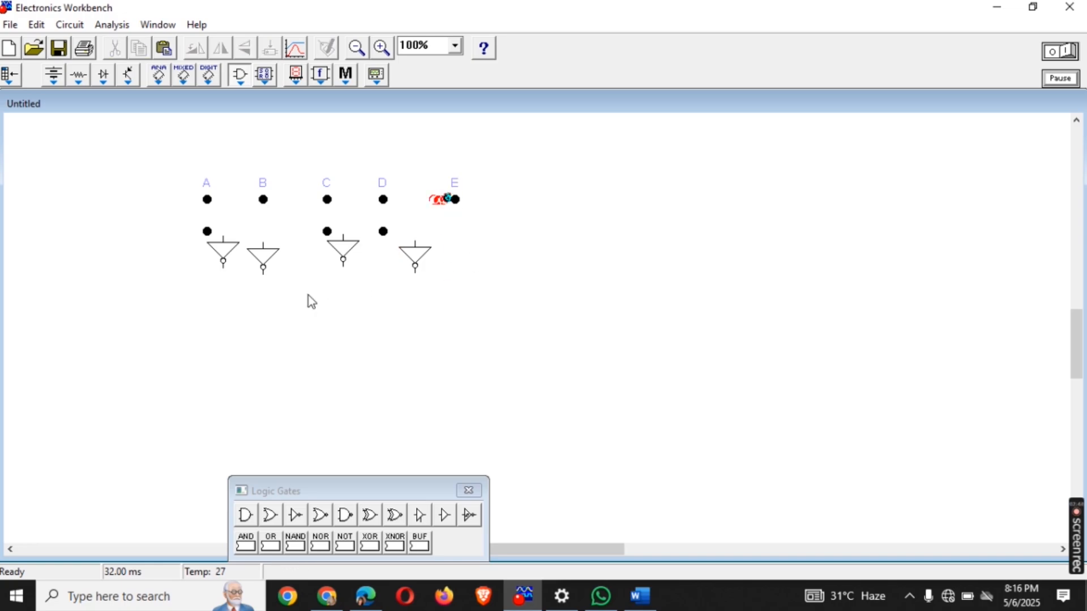
# - Check the gate rows in the assignment PDF, and place a 2-input AND gate to the lower right of connector E
pyautogui.click(366, 597)
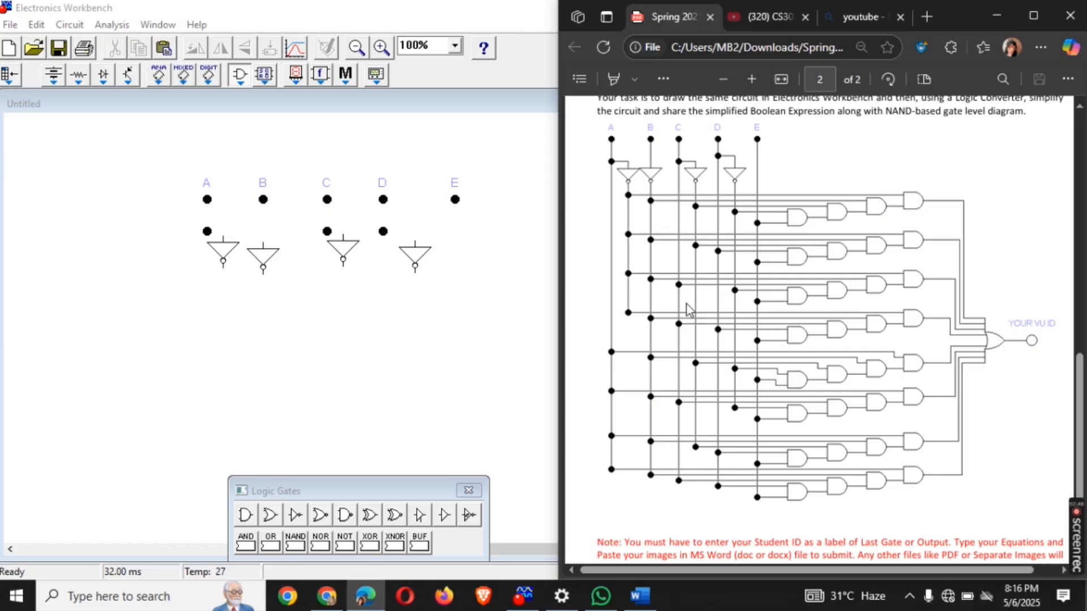
pyautogui.click(321, 380)
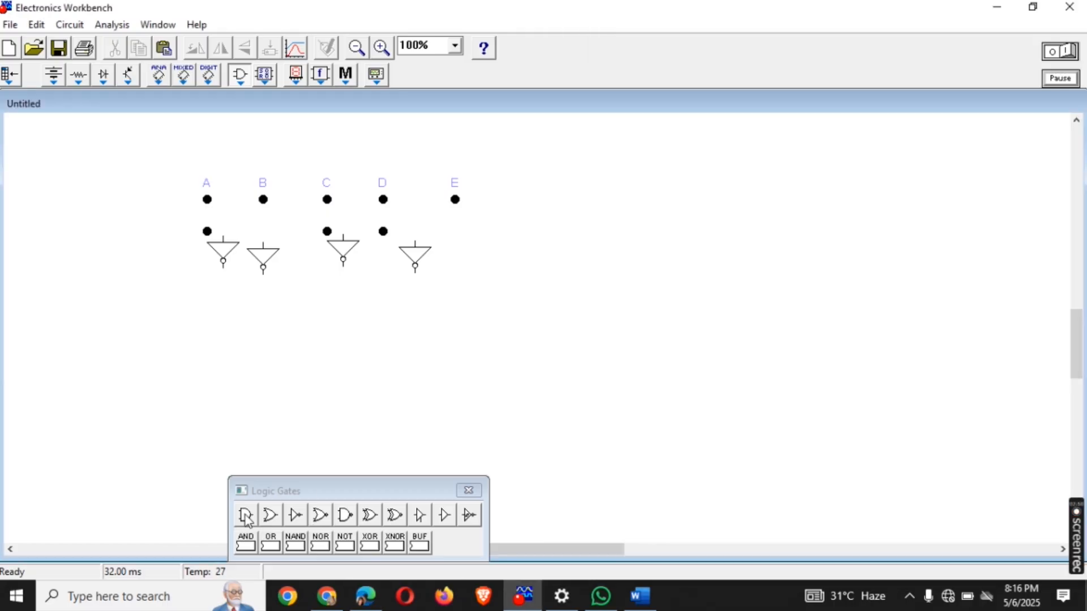
pyautogui.moveTo(246, 514); pyautogui.dragTo(595, 323)
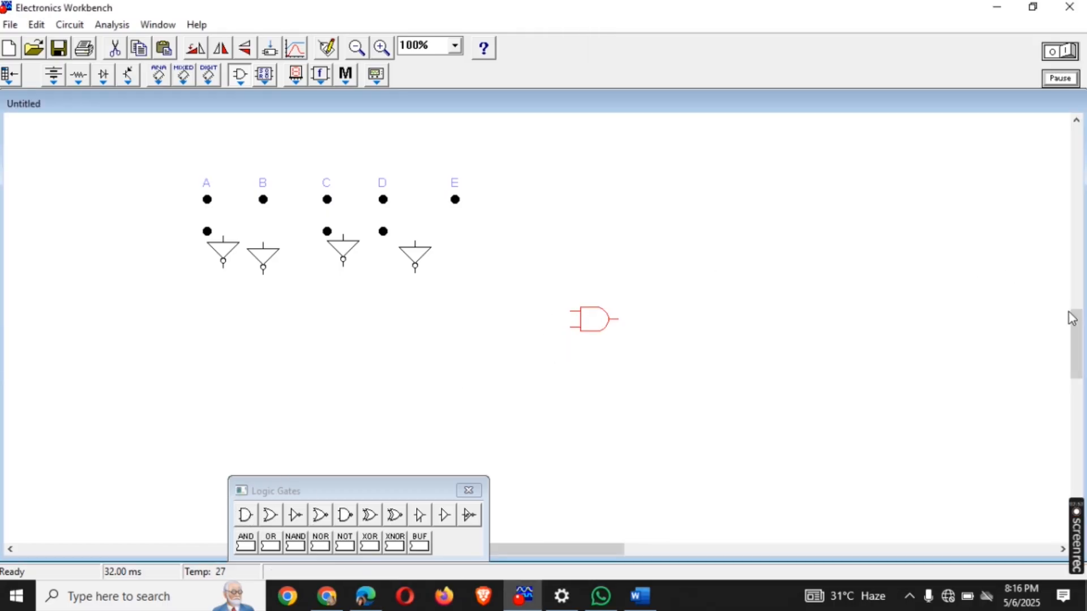
pyautogui.moveTo(1077, 324); pyautogui.dragTo(1076, 333)
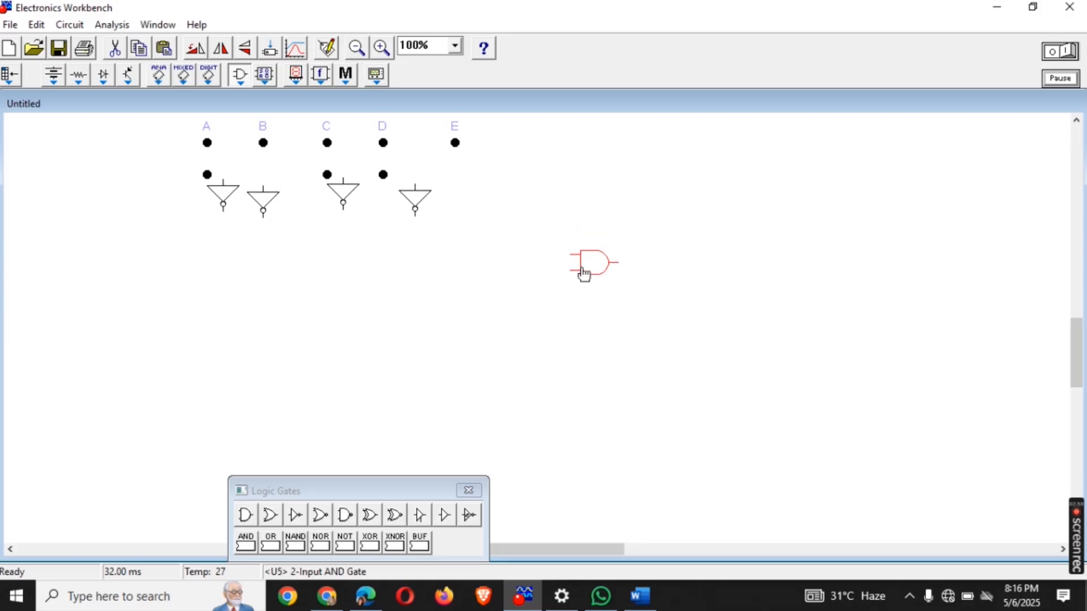
pyautogui.moveTo(583, 270); pyautogui.dragTo(536, 250)
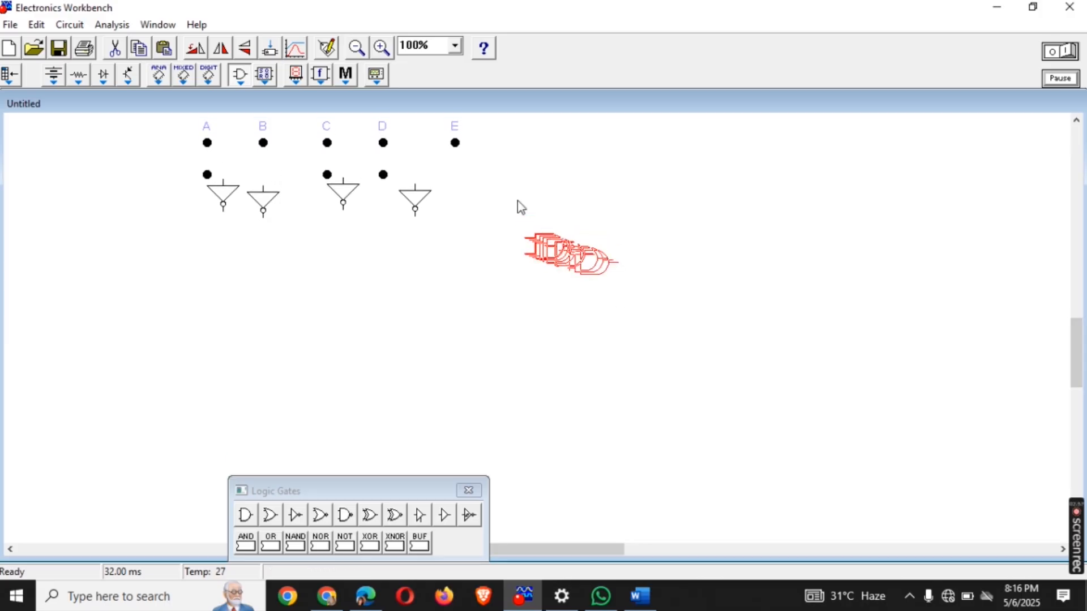
pyautogui.click(499, 198)
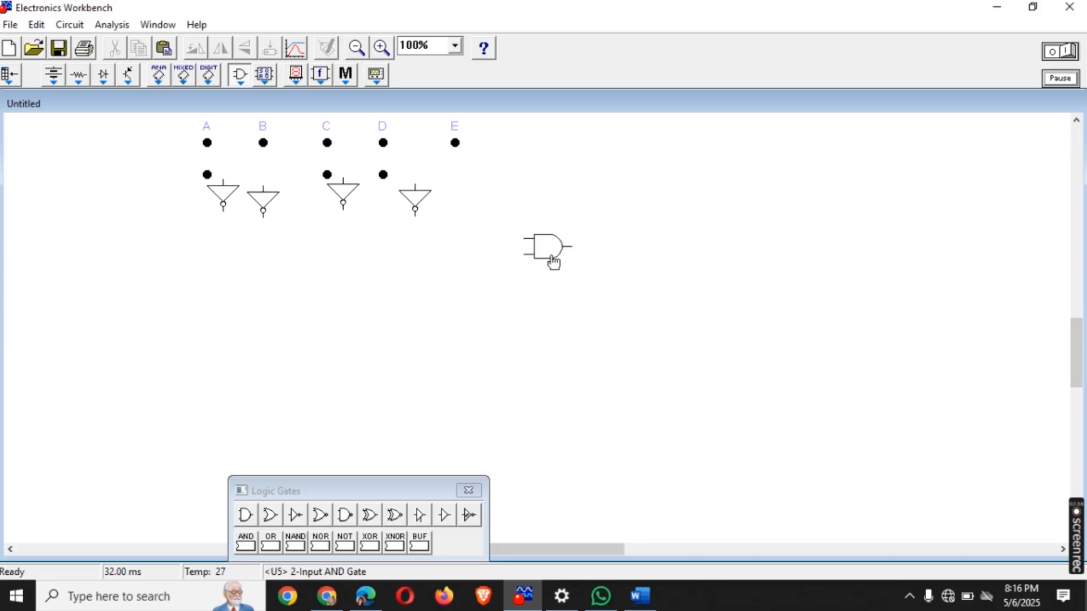
# - Add a second 2-input AND gate slightly above and right of the first, and wire the first gate's output to its lower input
pyautogui.moveTo(553, 259); pyautogui.dragTo(599, 233)
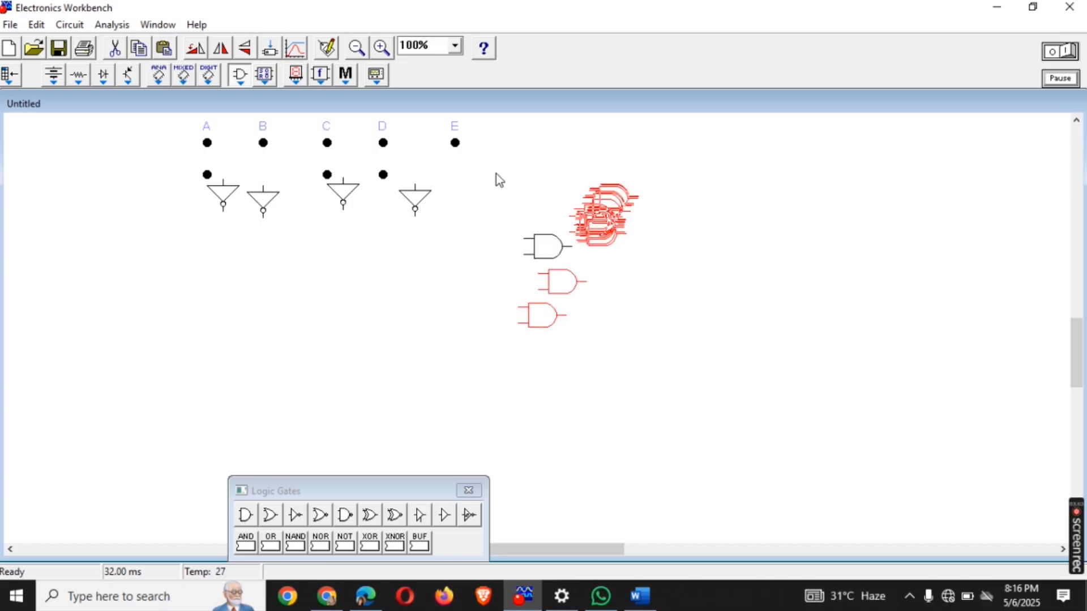
pyautogui.moveTo(496, 174); pyautogui.dragTo(689, 375)
pyautogui.click(689, 375)
pyautogui.click(609, 244)
pyautogui.click(657, 290)
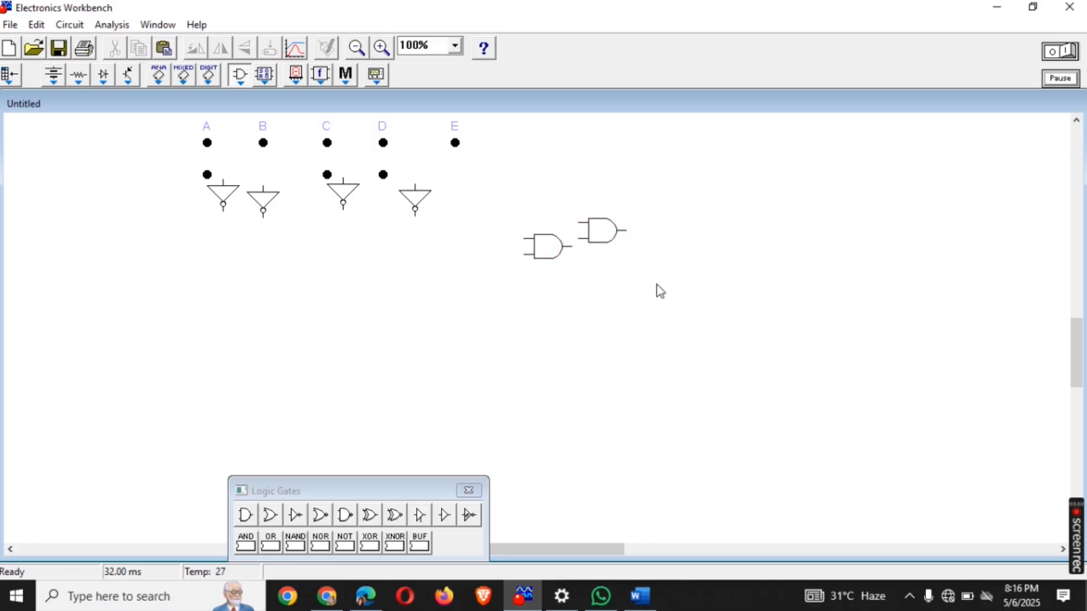
pyautogui.moveTo(605, 227); pyautogui.dragTo(606, 236)
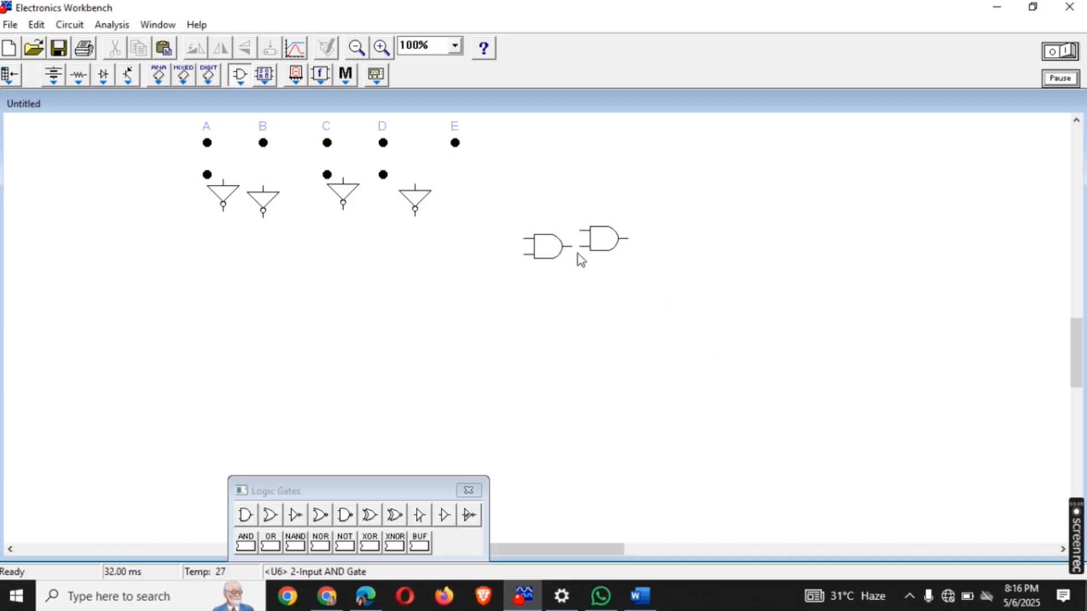
pyautogui.moveTo(580, 246); pyautogui.dragTo(584, 247)
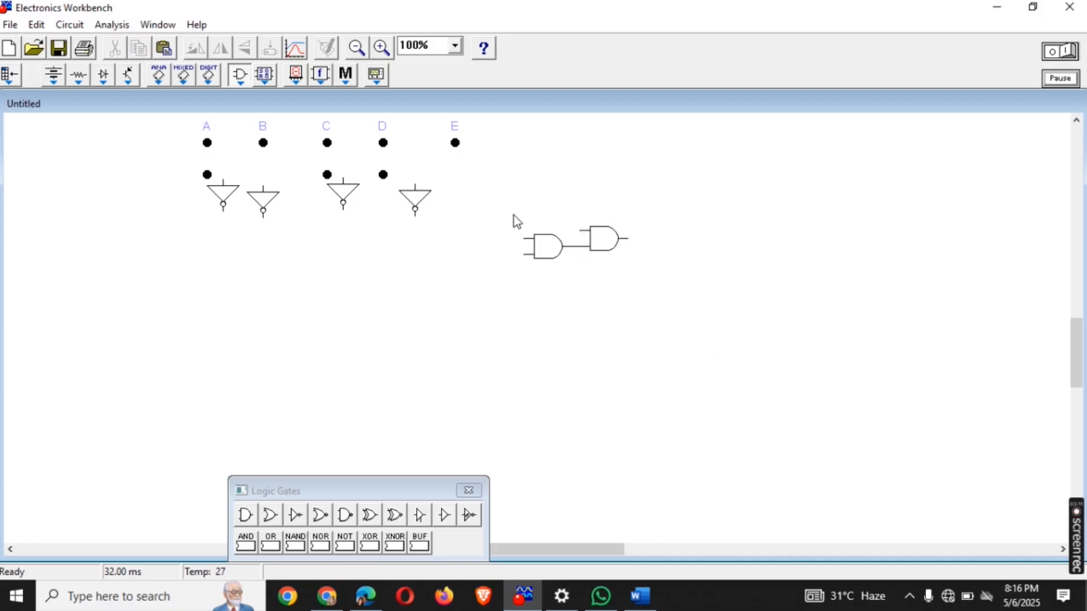
# - Duplicate the pair of AND gates, join the copy to the second gate's output as a four-gate chain, and shift the chain left
pyautogui.moveTo(510, 214); pyautogui.dragTo(675, 309)
pyautogui.hotkey('ctrl', 'v')
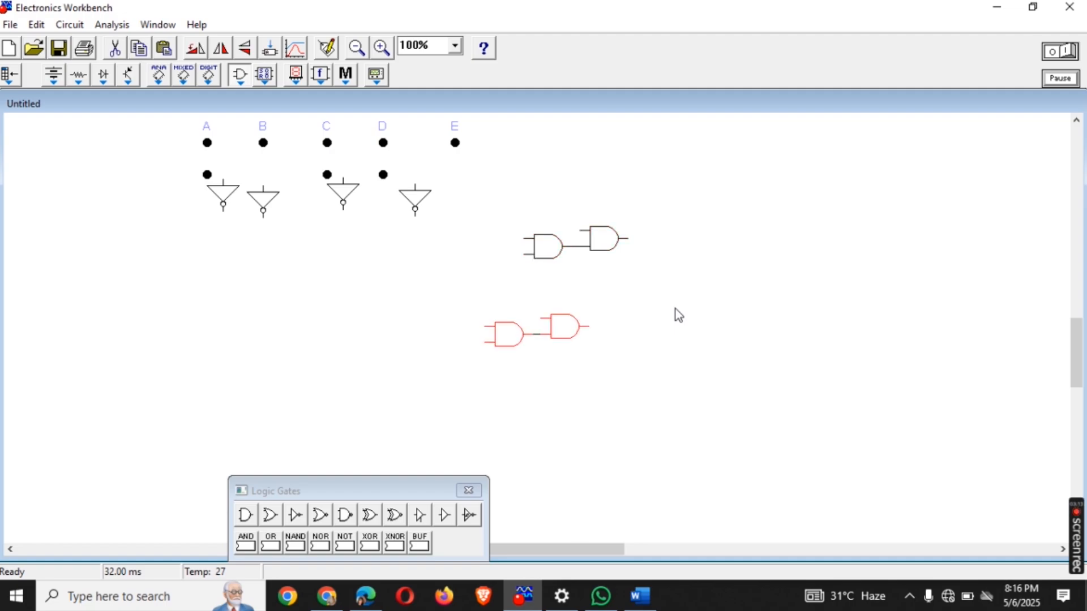
pyautogui.moveTo(563, 333); pyautogui.dragTo(719, 229)
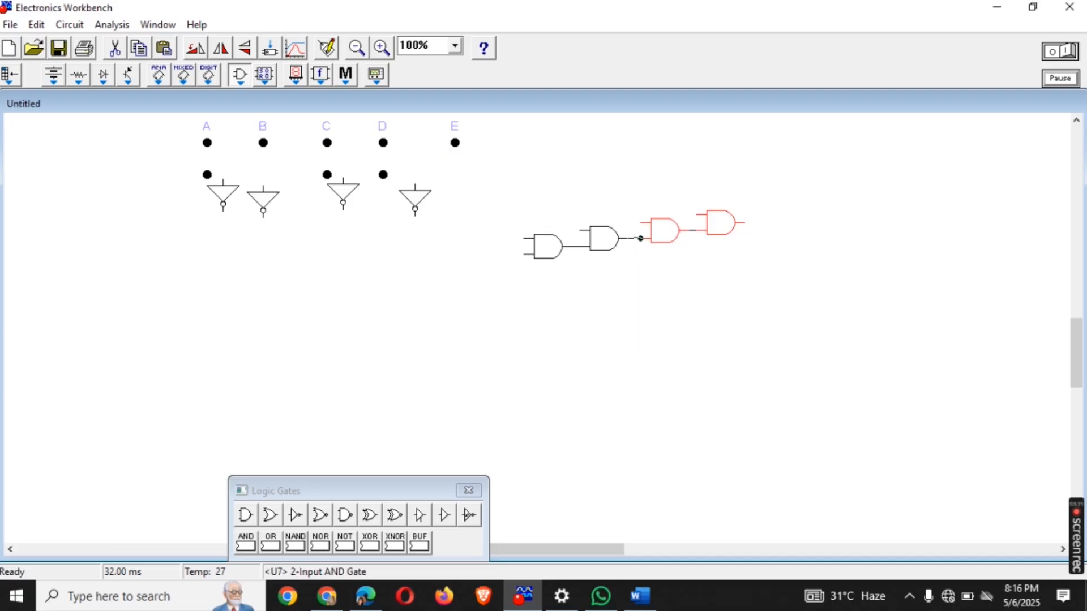
pyautogui.moveTo(503, 188); pyautogui.dragTo(811, 341)
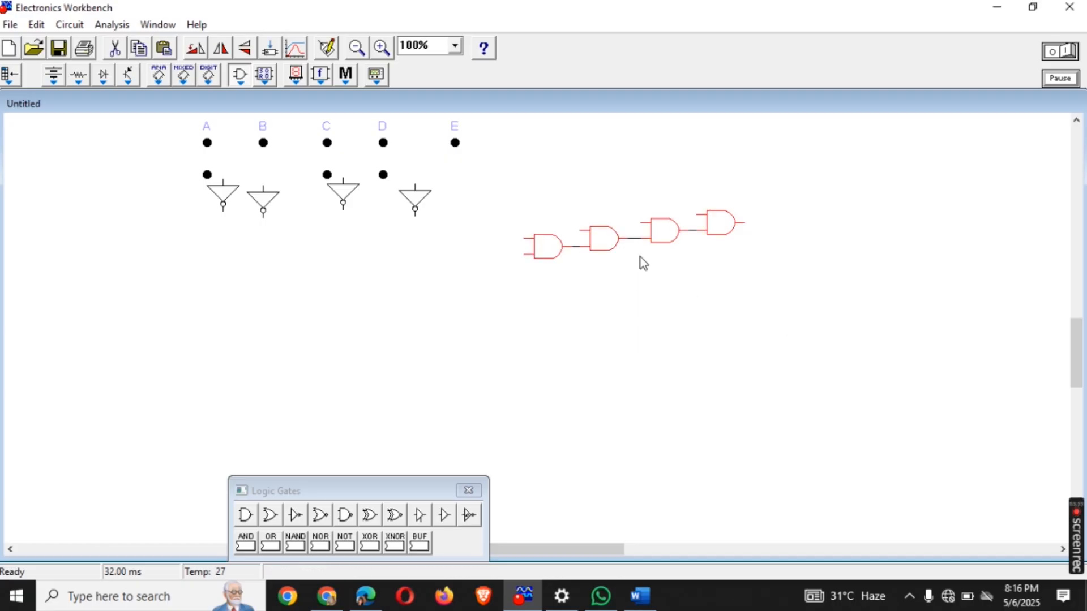
pyautogui.moveTo(612, 245); pyautogui.dragTo(577, 244)
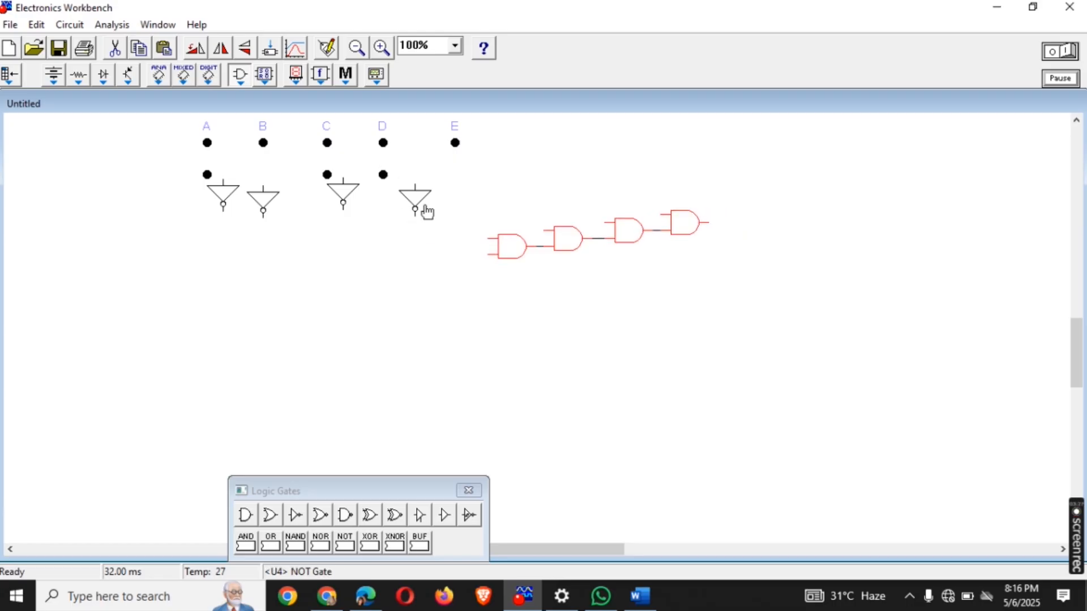
# - Duplicate a connector and place the copy just left of the first AND gate's lower input
pyautogui.click(382, 177)
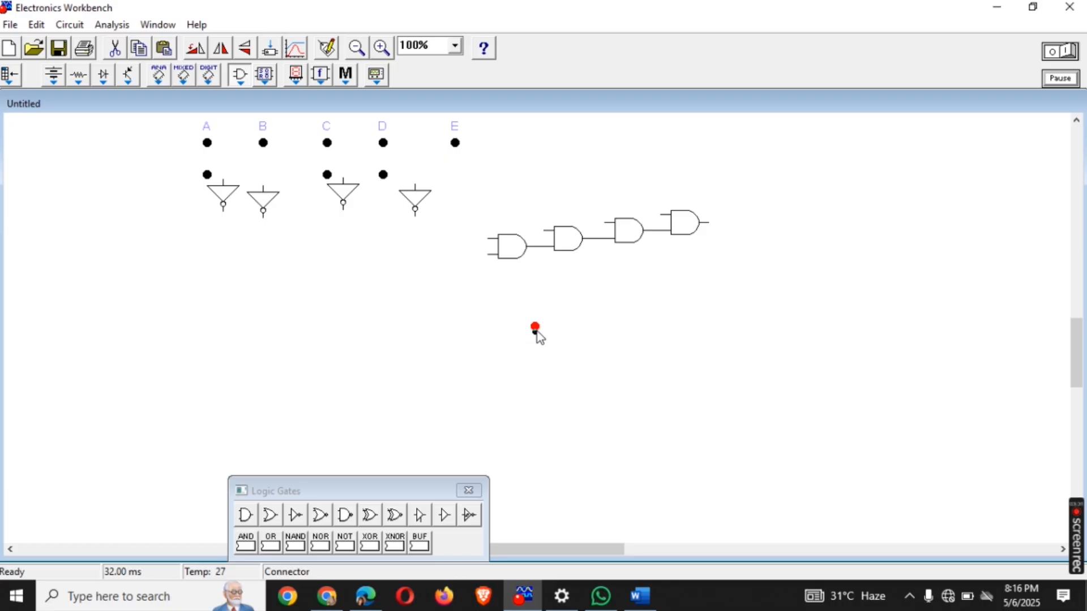
pyautogui.moveTo(536, 328)
pyautogui.mouseDown()
pyautogui.moveTo(420, 253)
pyautogui.moveTo(459, 264)
pyautogui.mouseUp()
pyautogui.moveTo(381, 243); pyautogui.dragTo(507, 296)
pyautogui.click(596, 417)
pyautogui.click(459, 264)
pyautogui.moveTo(463, 264); pyautogui.dragTo(492, 290)
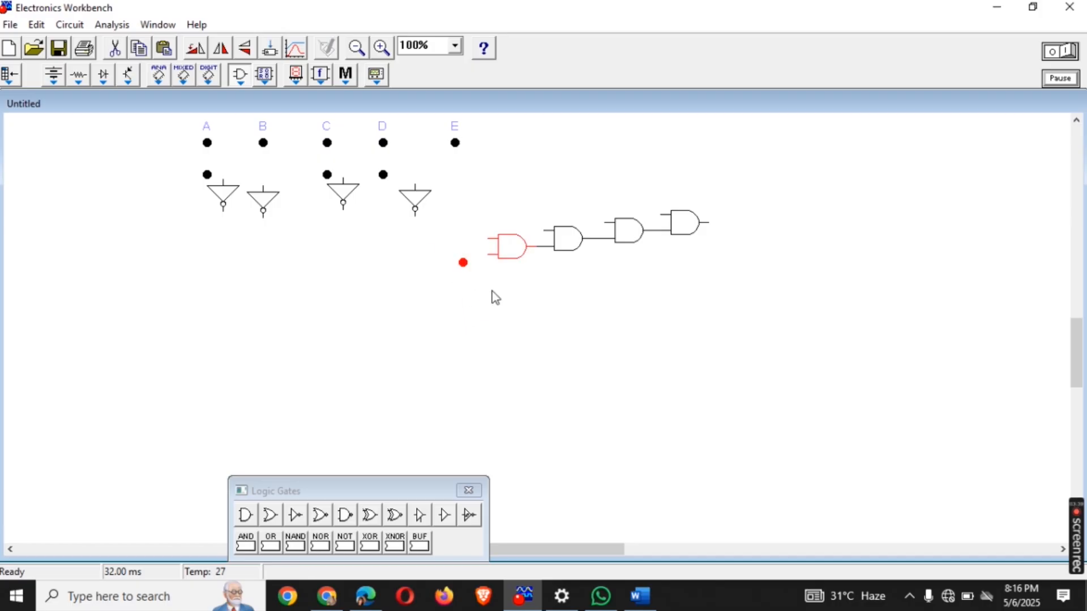
pyautogui.click(493, 291)
# - Add four more connector copies below the NOT gates of columns D, C, B and A
pyautogui.hotkey('ctrl', 'v')
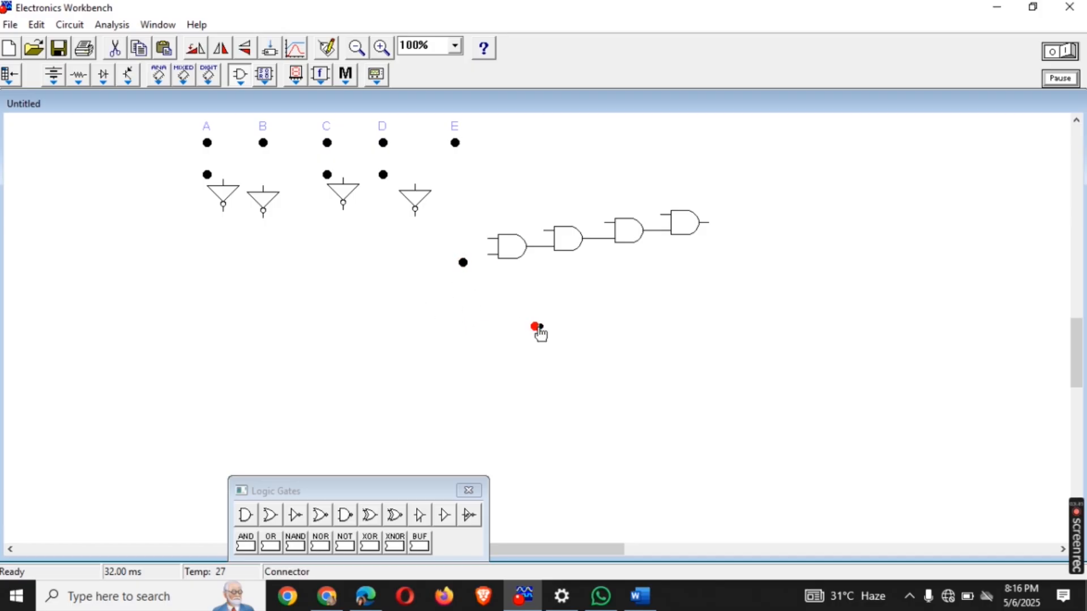
pyautogui.moveTo(537, 328)
pyautogui.mouseDown()
pyautogui.moveTo(396, 260)
pyautogui.moveTo(421, 255)
pyautogui.mouseUp()
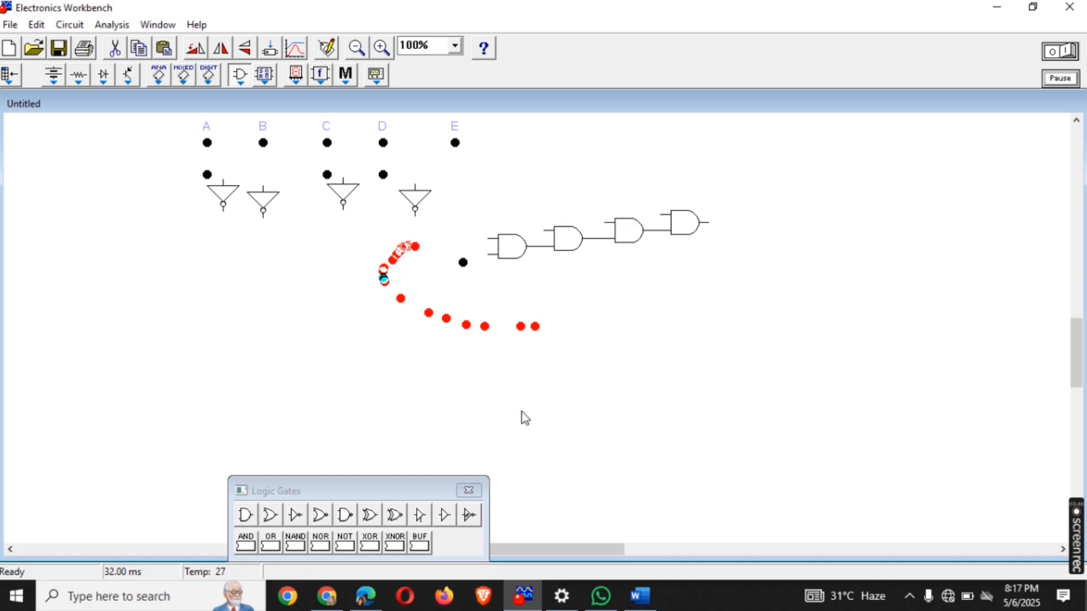
pyautogui.hotkey('ctrl', 'v')
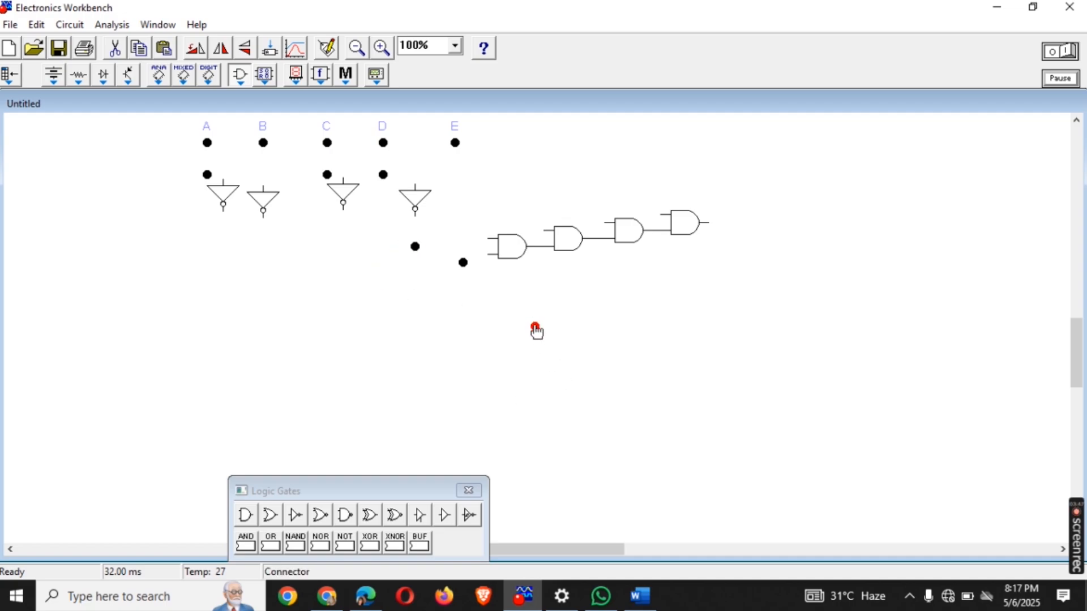
pyautogui.moveTo(536, 332)
pyautogui.mouseDown()
pyautogui.moveTo(327, 257)
pyautogui.moveTo(338, 255)
pyautogui.mouseUp()
pyautogui.hotkey('ctrl', 'v')
pyautogui.moveTo(536, 331)
pyautogui.mouseDown()
pyautogui.moveTo(352, 283)
pyautogui.moveTo(272, 248)
pyautogui.mouseUp()
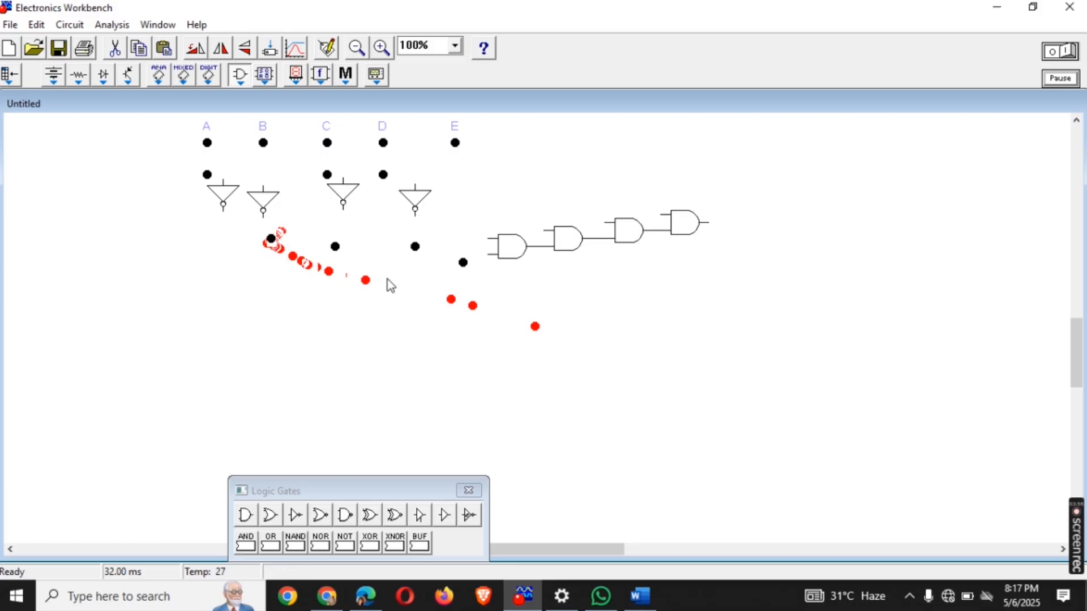
pyautogui.click(179, 210)
pyautogui.moveTo(613, 399)
pyautogui.mouseDown()
pyautogui.moveTo(541, 331)
pyautogui.moveTo(300, 309)
pyautogui.moveTo(213, 249)
pyautogui.moveTo(206, 227)
pyautogui.moveTo(209, 243)
pyautogui.mouseUp()
# - Nudge the connector beside the first AND gate up, and move the whole row of connectors and AND gates further below the NOT gates
pyautogui.moveTo(159, 203); pyautogui.dragTo(732, 420)
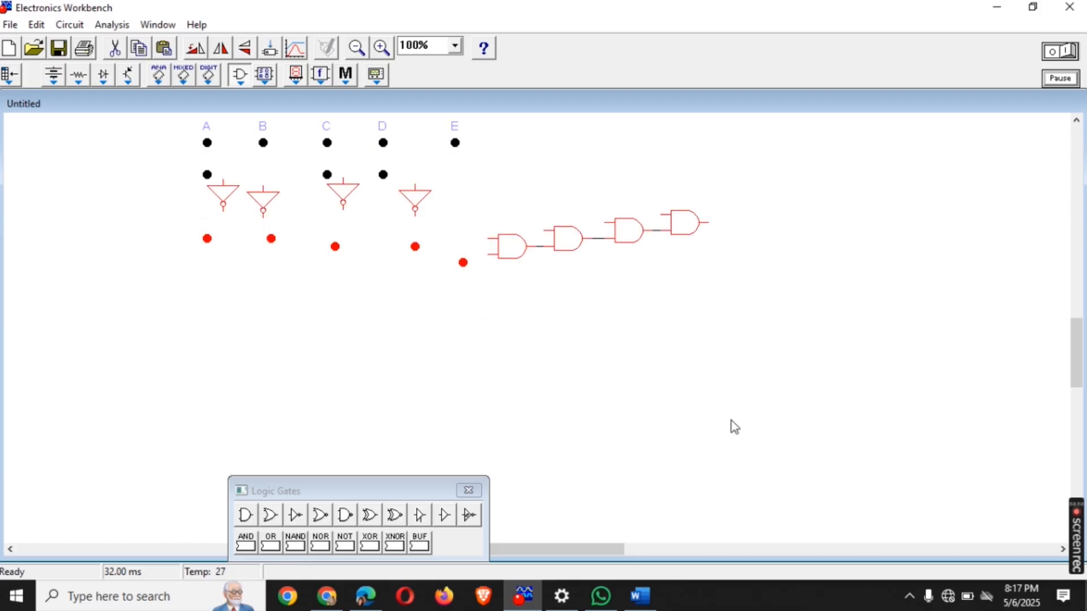
pyautogui.click(731, 420)
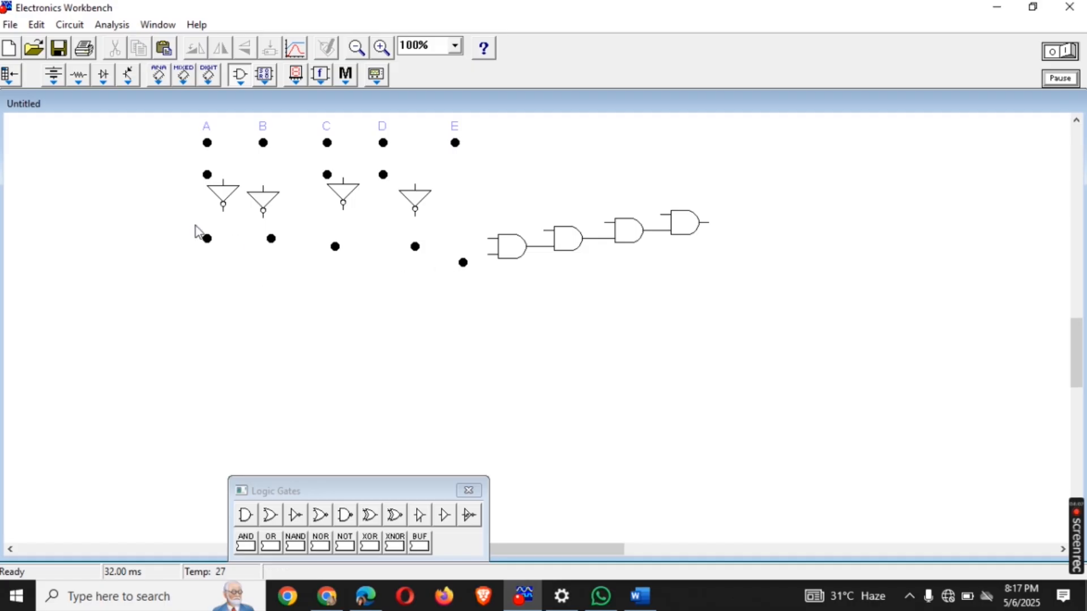
pyautogui.moveTo(183, 224); pyautogui.dragTo(430, 301)
pyautogui.moveTo(546, 307); pyautogui.dragTo(738, 312)
pyautogui.click(433, 322)
pyautogui.click(464, 262)
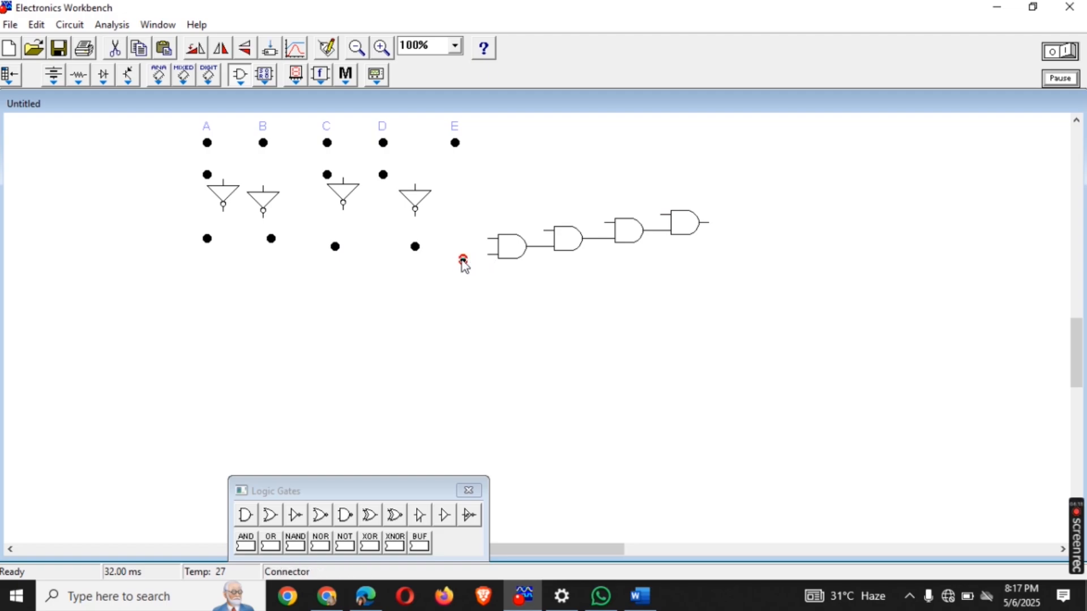
pyautogui.moveTo(181, 241); pyautogui.dragTo(613, 277)
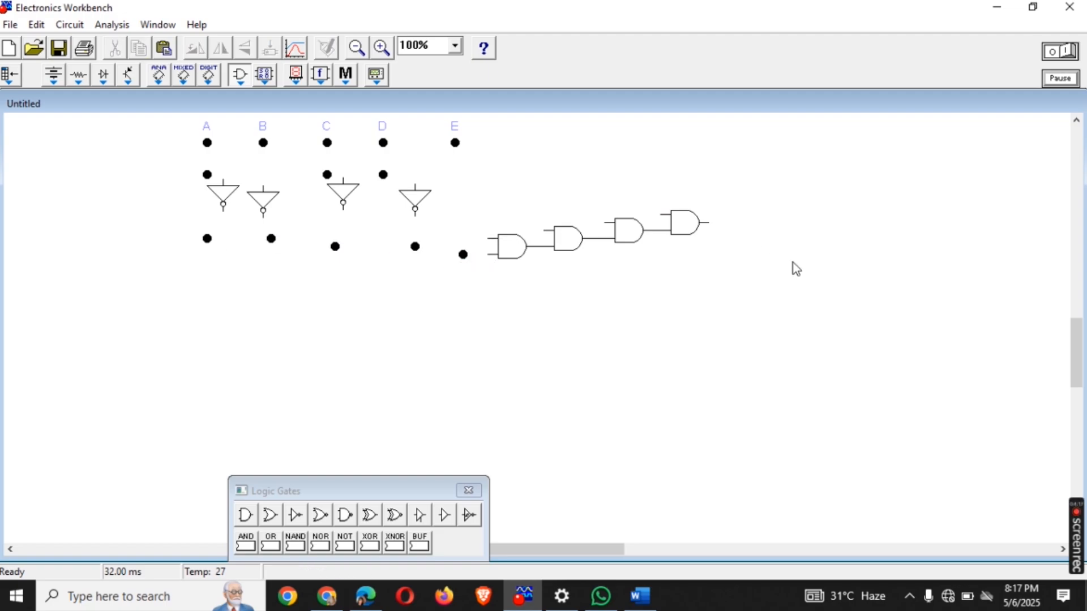
pyautogui.moveTo(619, 233); pyautogui.dragTo(624, 264)
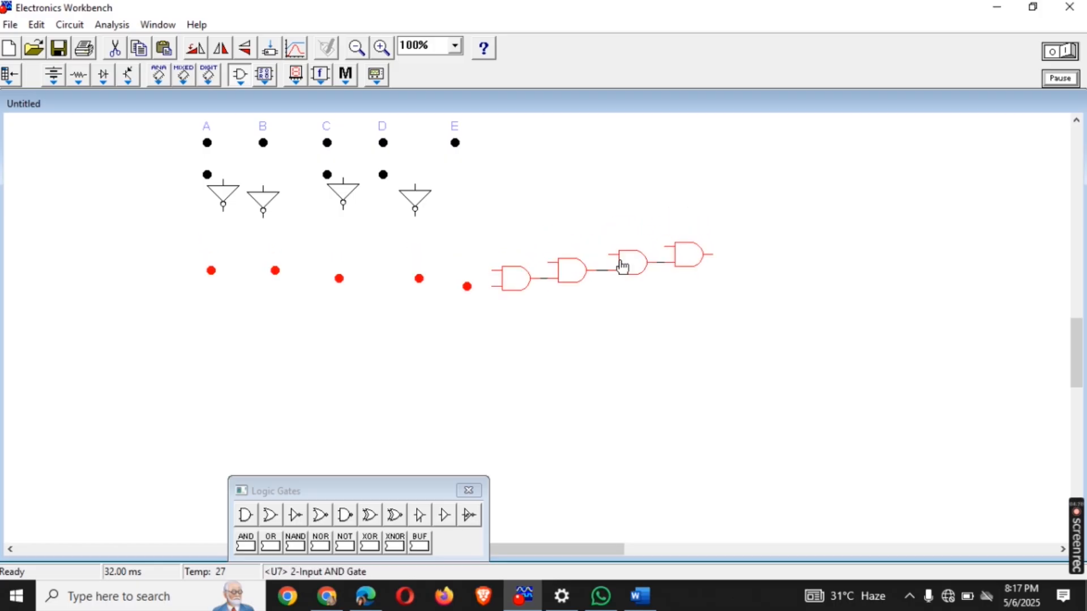
pyautogui.click(511, 365)
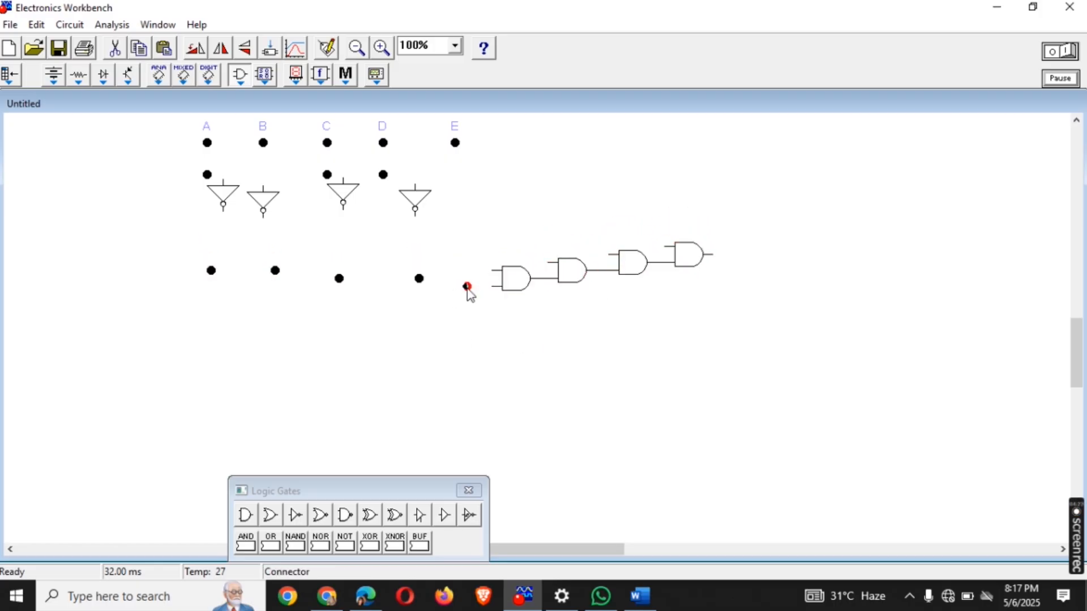
# - Wire column E's connector to the first AND gate's lower input, and duplicate the wired row directly below the original
pyautogui.moveTo(468, 287); pyautogui.dragTo(491, 287)
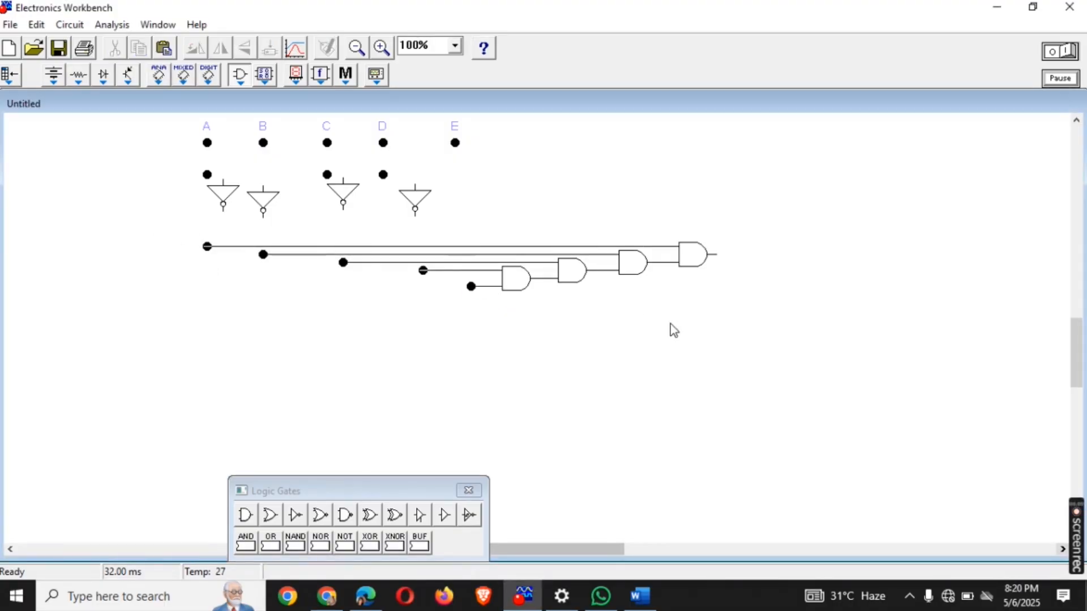
pyautogui.moveTo(670, 324); pyautogui.dragTo(784, 341)
pyautogui.hotkey('ctrl', 'c')
pyautogui.hotkey('ctrl', 'v')
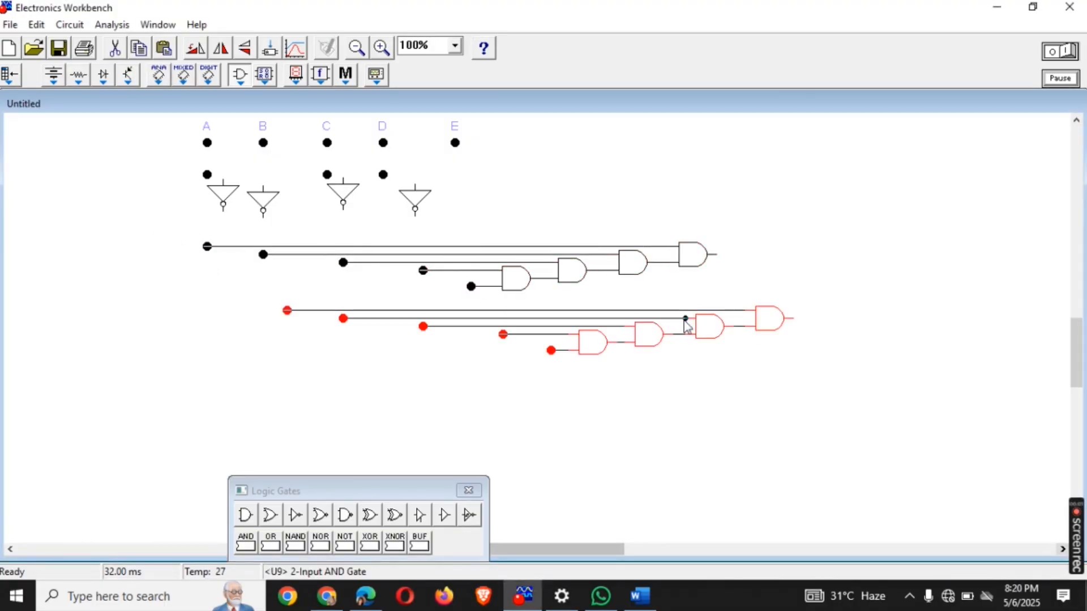
pyautogui.moveTo(650, 324); pyautogui.dragTo(575, 318)
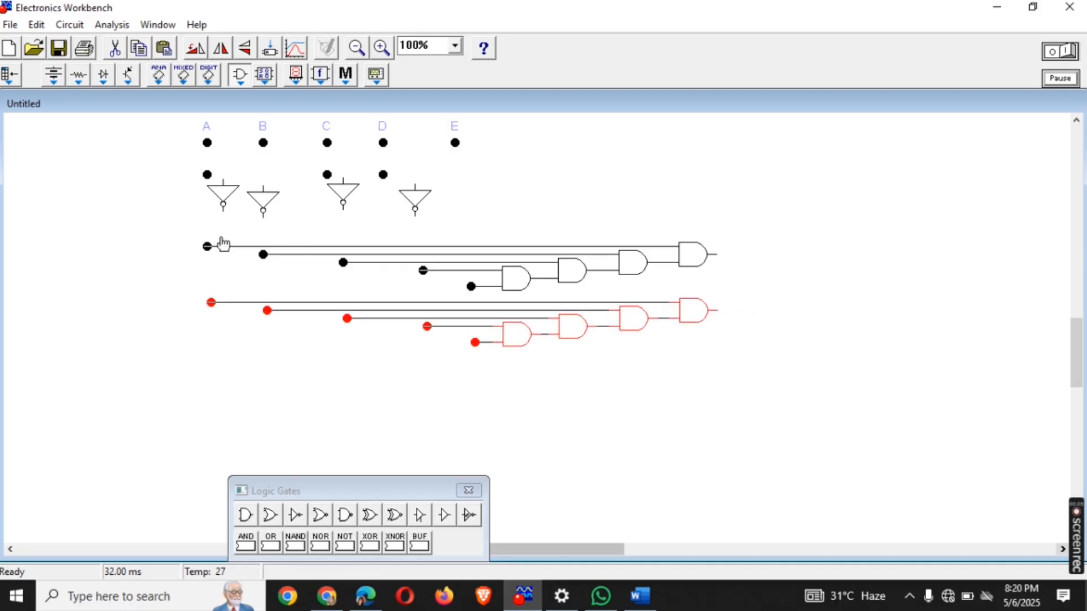
# - Duplicate both wired AND gate rows and place the copies below them to make four rows
pyautogui.click(181, 234)
pyautogui.moveTo(313, 269); pyautogui.dragTo(741, 380)
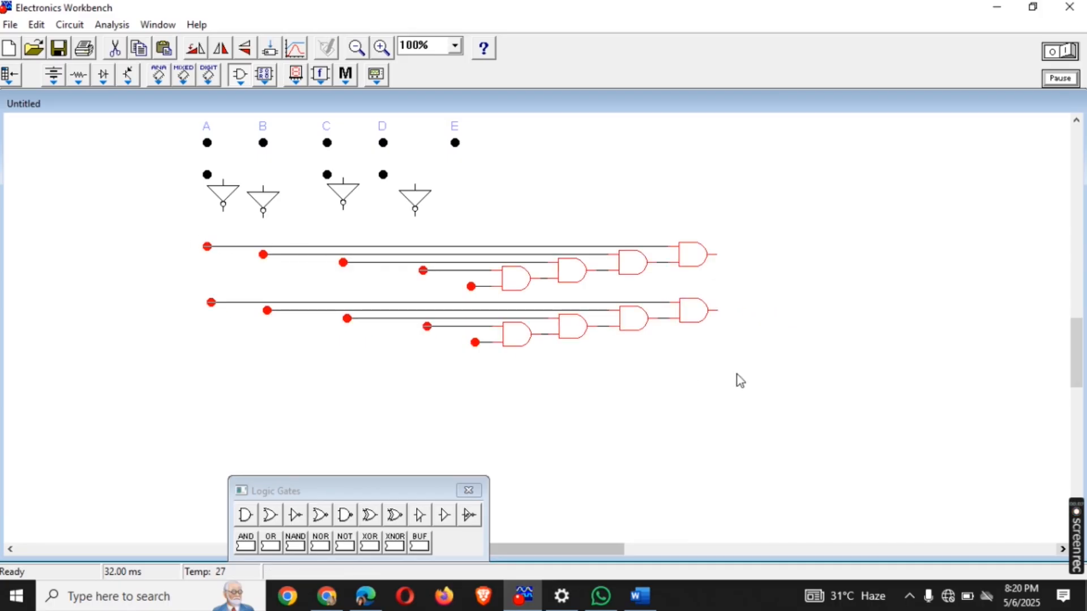
pyautogui.hotkey('ctrl', 'c')
pyautogui.hotkey('ctrl', 'v')
pyautogui.moveTo(643, 359); pyautogui.dragTo(574, 433)
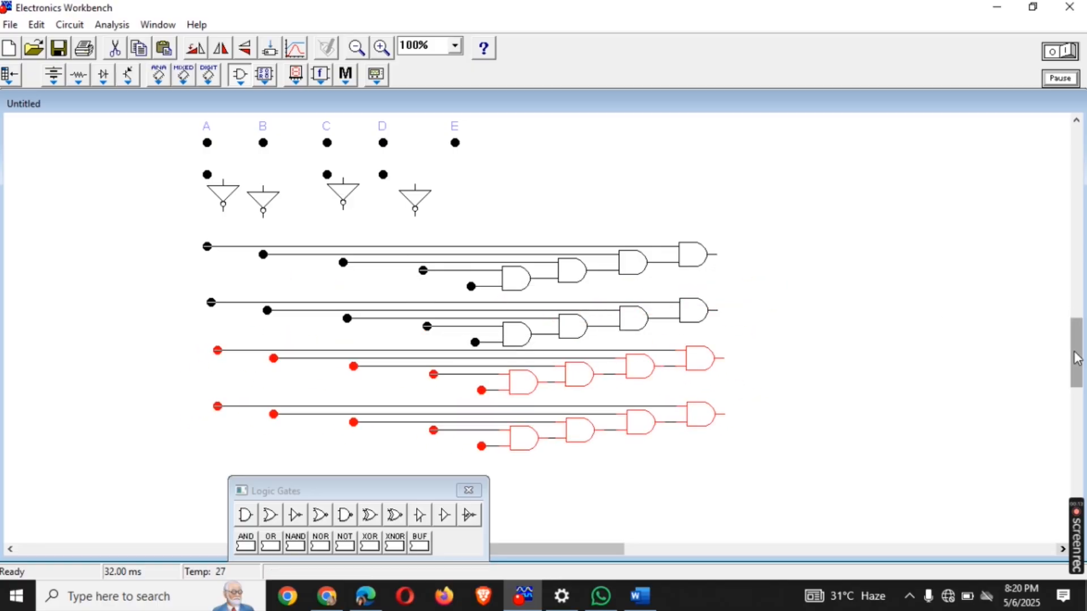
pyautogui.scroll(-1, 1077, 358)
pyautogui.click(319, 272)
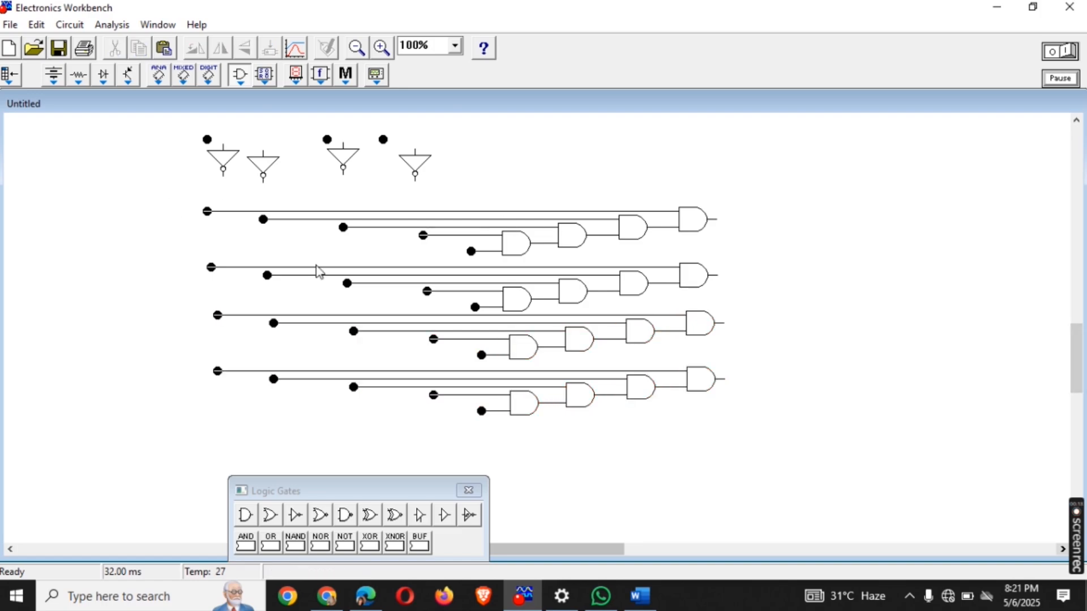
# - Duplicate the four AND gate rows and place the copies below the fourth row to make eight rows
pyautogui.moveTo(169, 203); pyautogui.dragTo(727, 491)
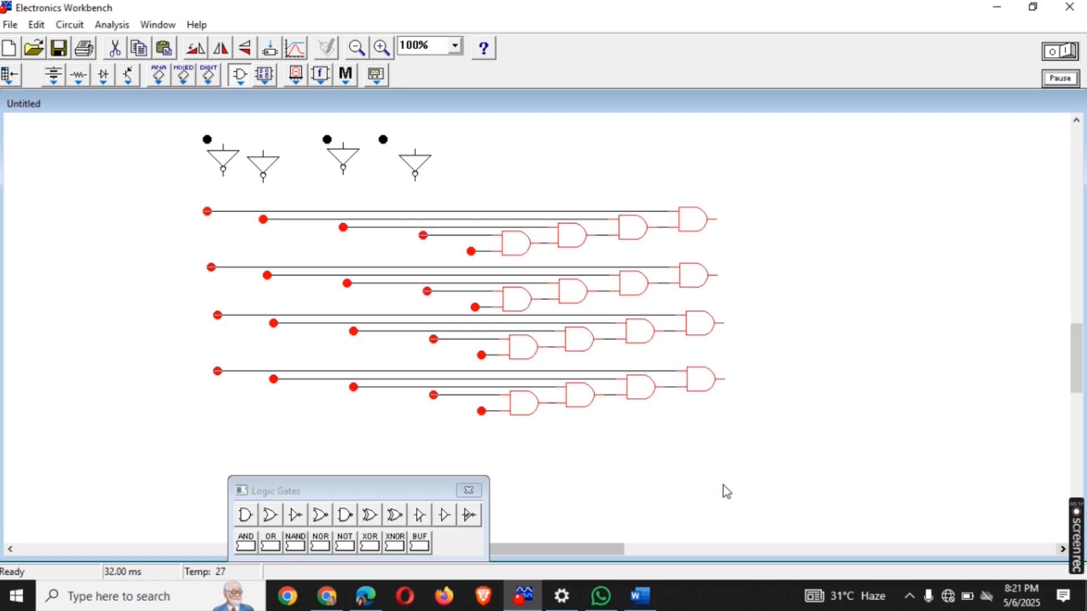
pyautogui.hotkey('ctrl', 'c')
pyautogui.hotkey('ctrl', 'v')
pyautogui.scroll(-5, 538, 328)
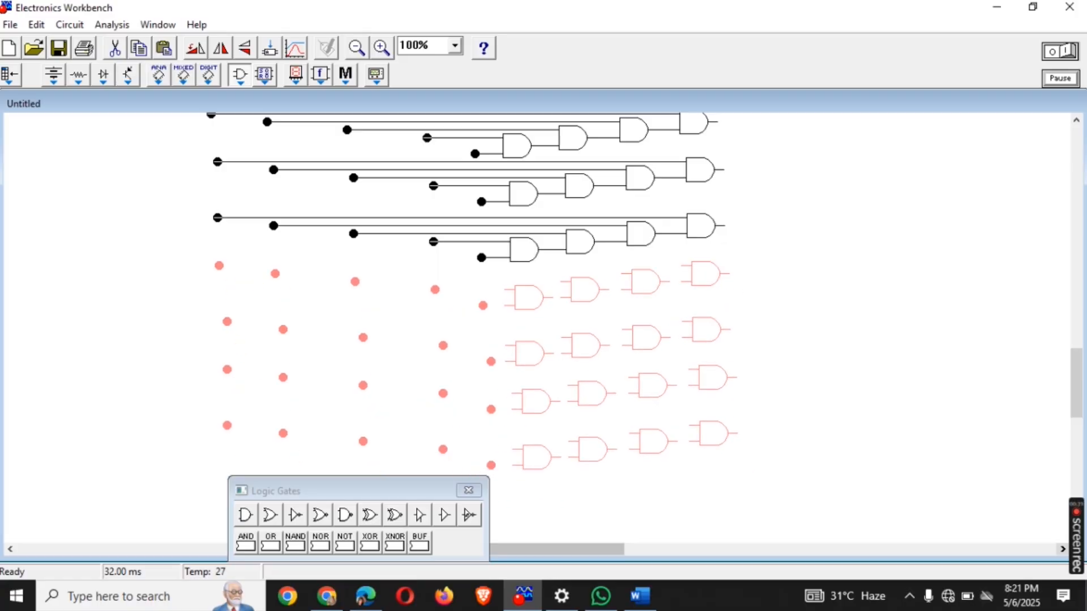
pyautogui.moveTo(582, 351); pyautogui.dragTo(585, 359)
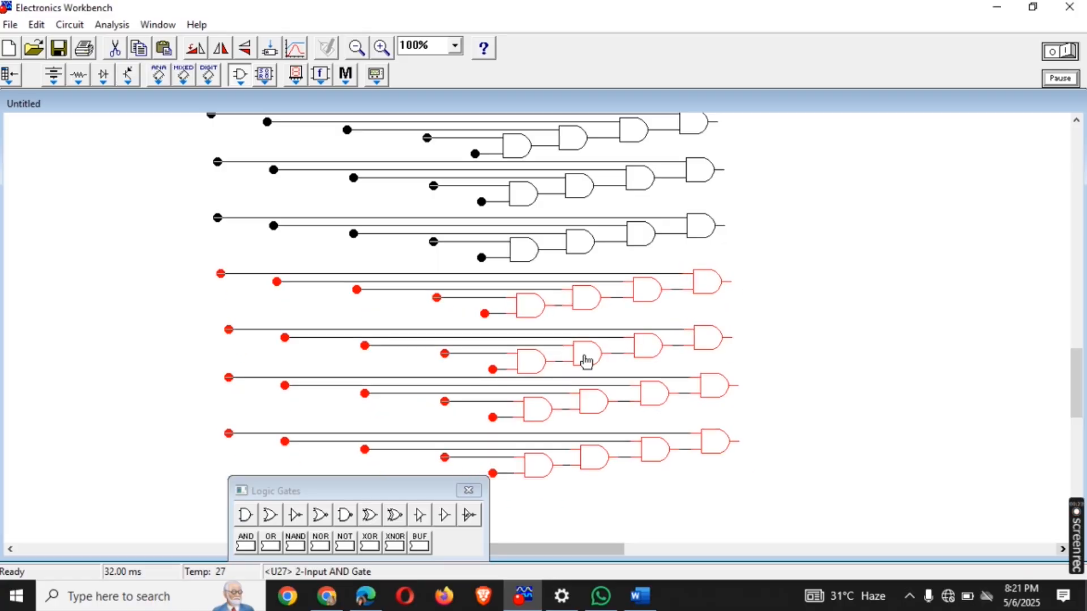
# - Wire the top connector E to the E connector of the first gate row, and check the column wiring in the assignment PDF
pyautogui.moveTo(1079, 380); pyautogui.dragTo(1071, 340)
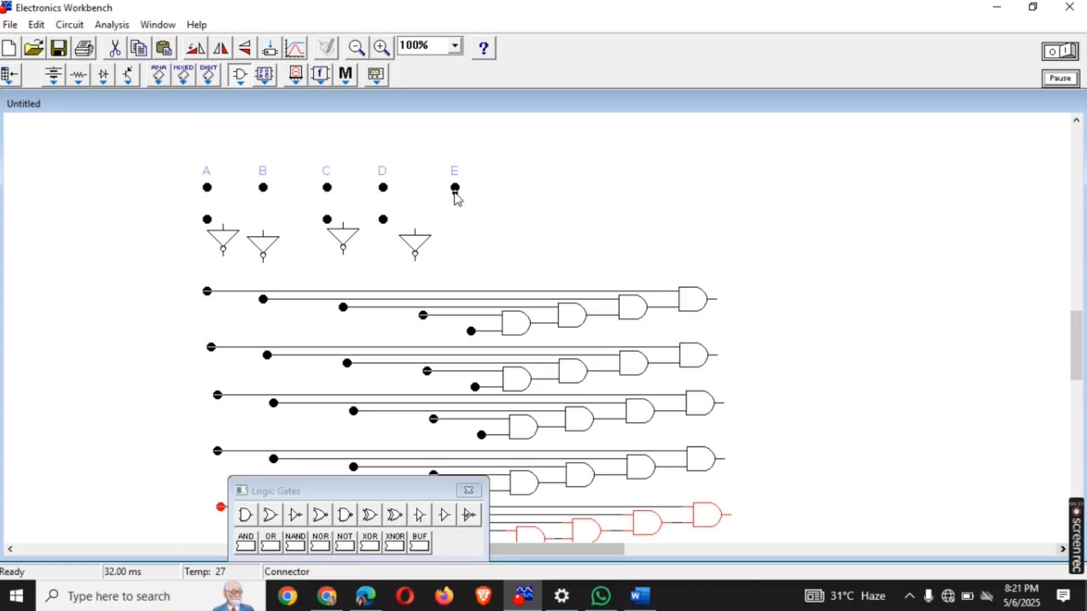
pyautogui.moveTo(454, 188); pyautogui.dragTo(472, 331)
pyautogui.click(365, 604)
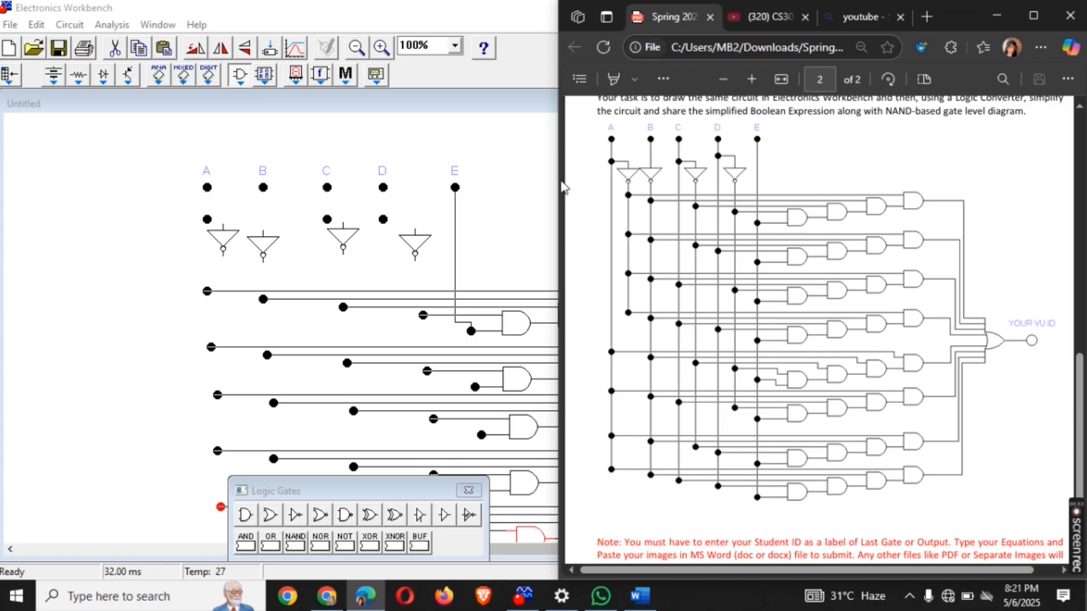
pyautogui.click(532, 192)
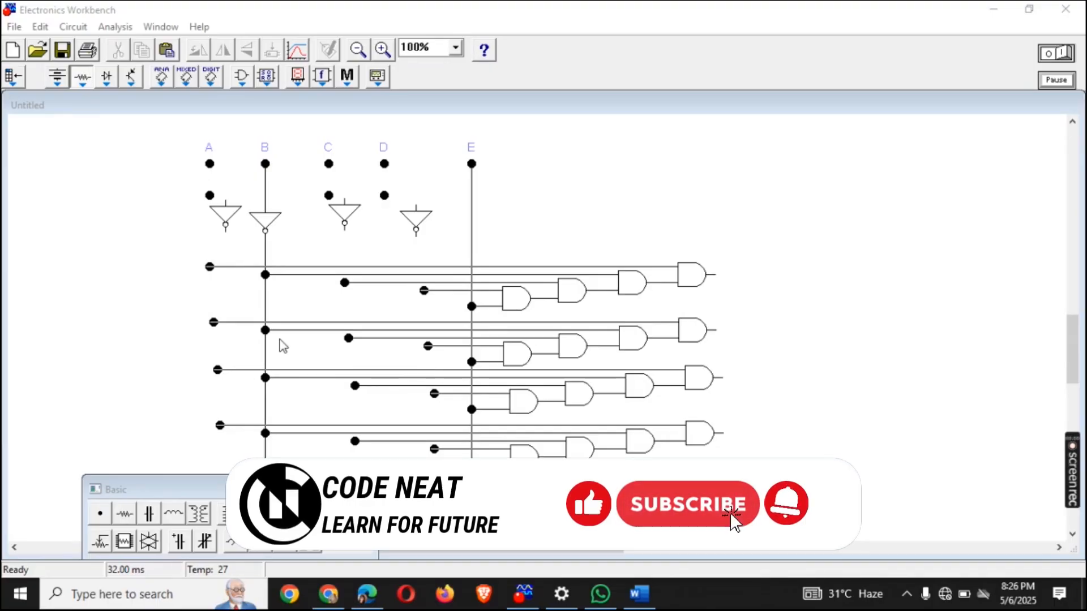
# - Wire the top connector A to the connector below it, and wire column A's NOT gate input to that lower connector
pyautogui.moveTo(1071, 340); pyautogui.dragTo(1067, 318)
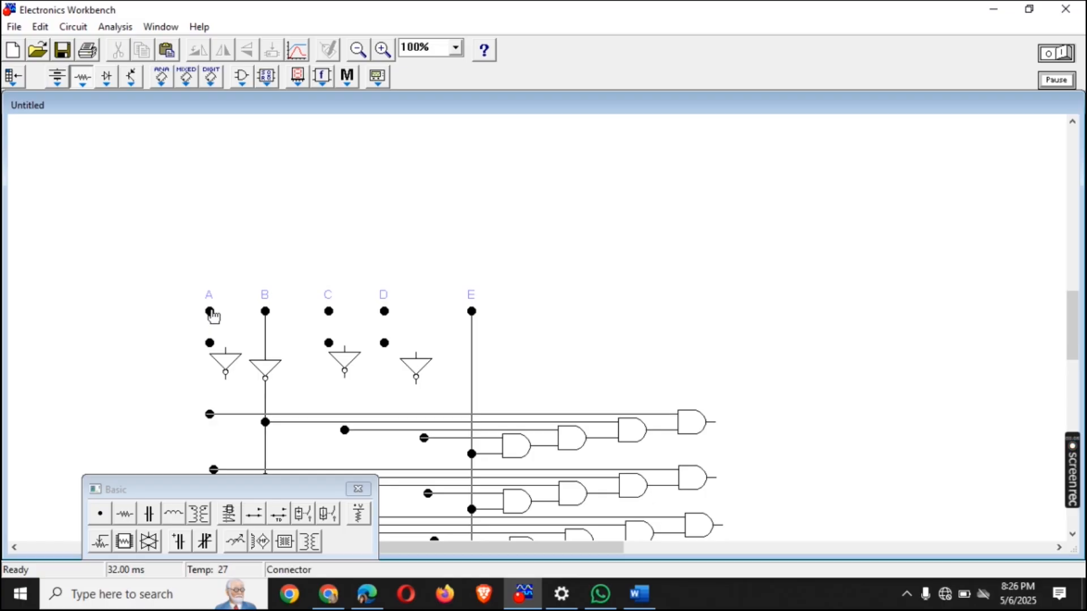
pyautogui.moveTo(211, 318); pyautogui.dragTo(210, 344)
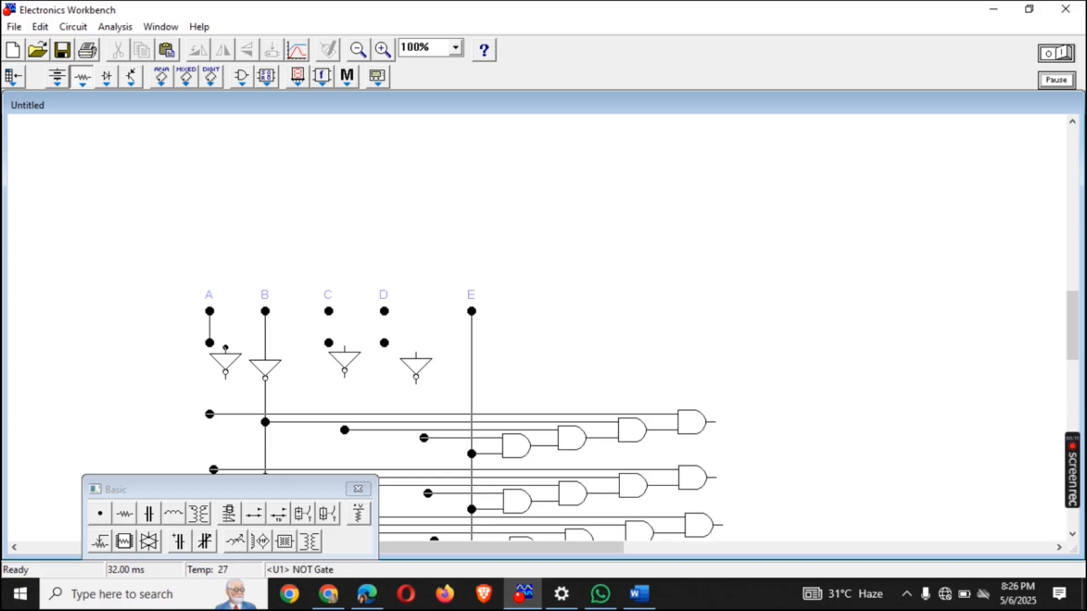
pyautogui.moveTo(226, 347); pyautogui.dragTo(209, 343)
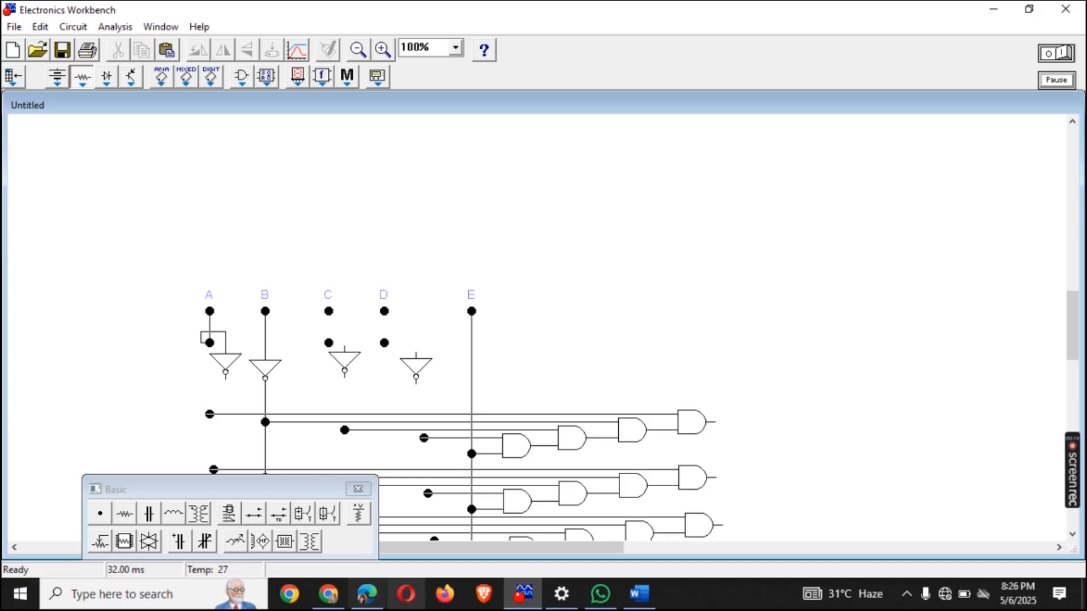
# - Compare the columns, NOT gates and AND gate rows with the circuit diagram in the assignment PDF
pyautogui.click(369, 499)
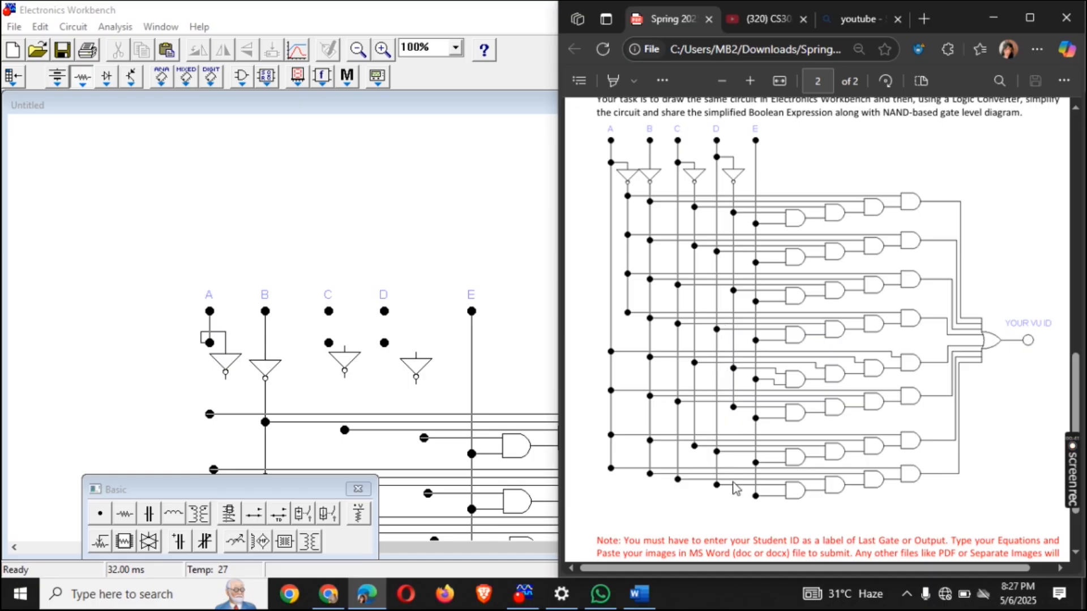
pyautogui.click(506, 256)
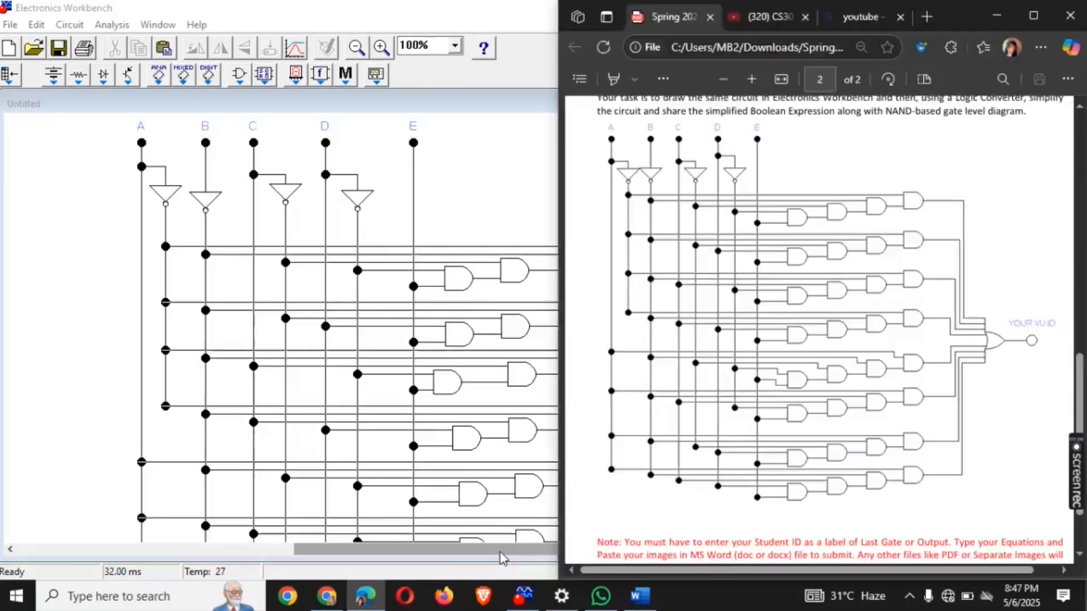
pyautogui.click(500, 558)
pyautogui.moveTo(499, 558); pyautogui.dragTo(480, 559)
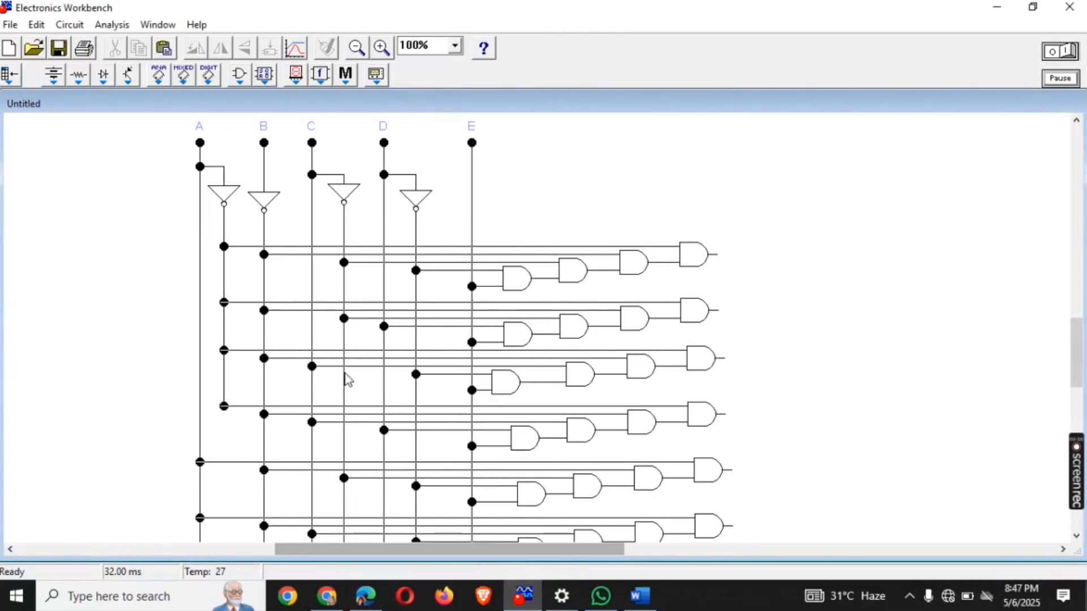
pyautogui.click(365, 598)
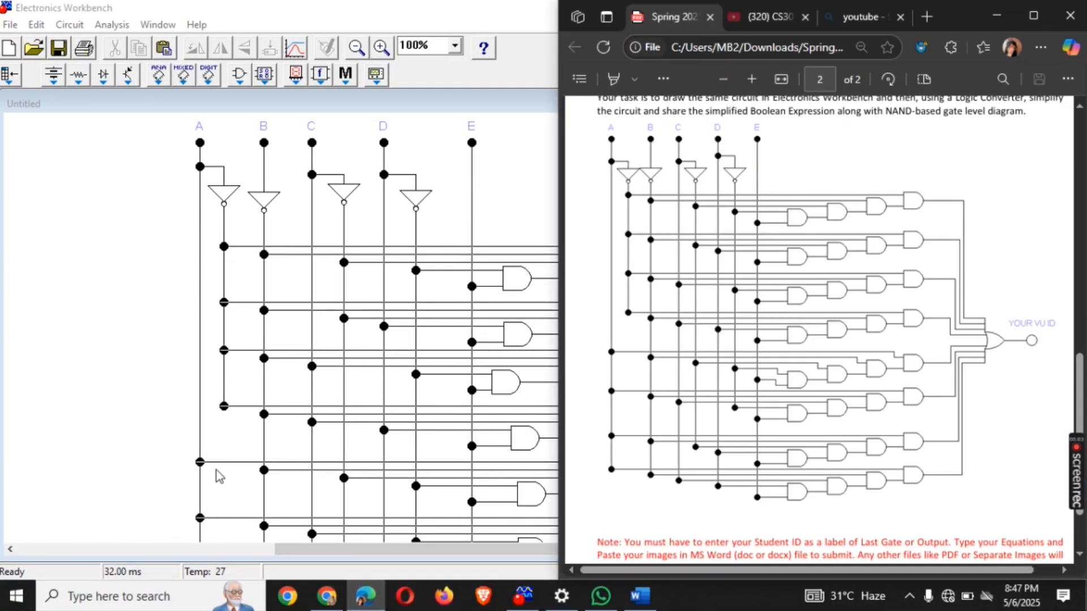
# - Set the schematic zoom to 80% and compare the eight AND gate rows with the circuit diagram in the assignment PDF
pyautogui.click(455, 50)
pyautogui.click(429, 75)
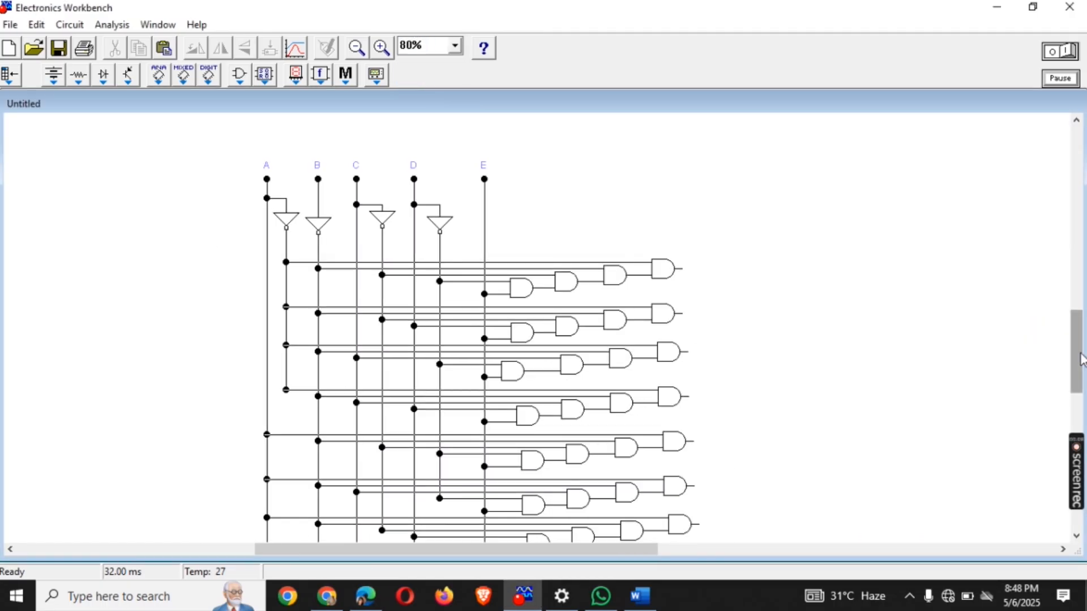
pyautogui.moveTo(1080, 359); pyautogui.dragTo(1080, 376)
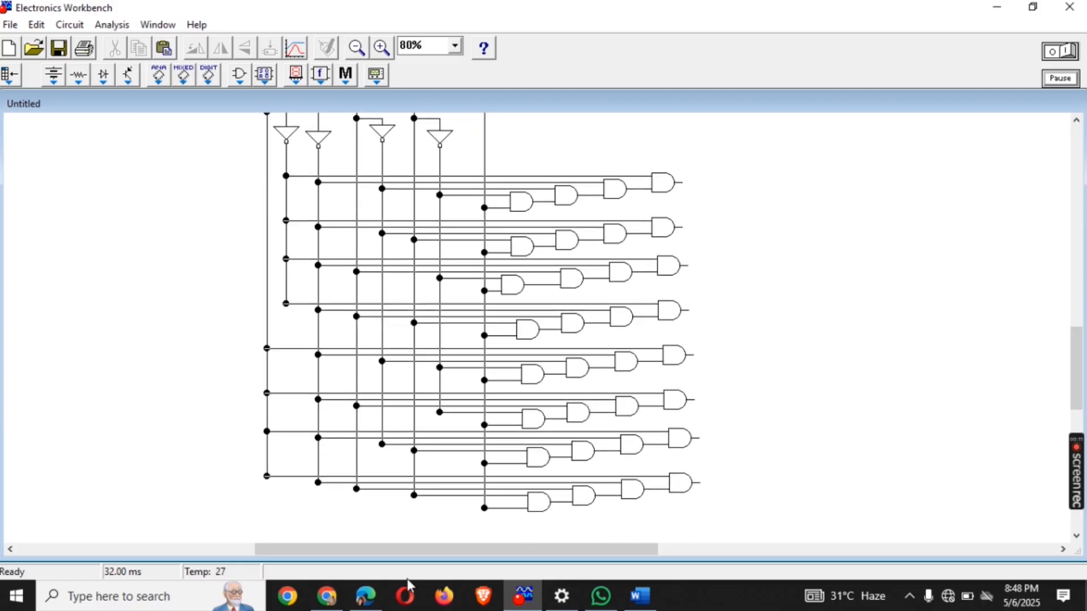
pyautogui.click(365, 596)
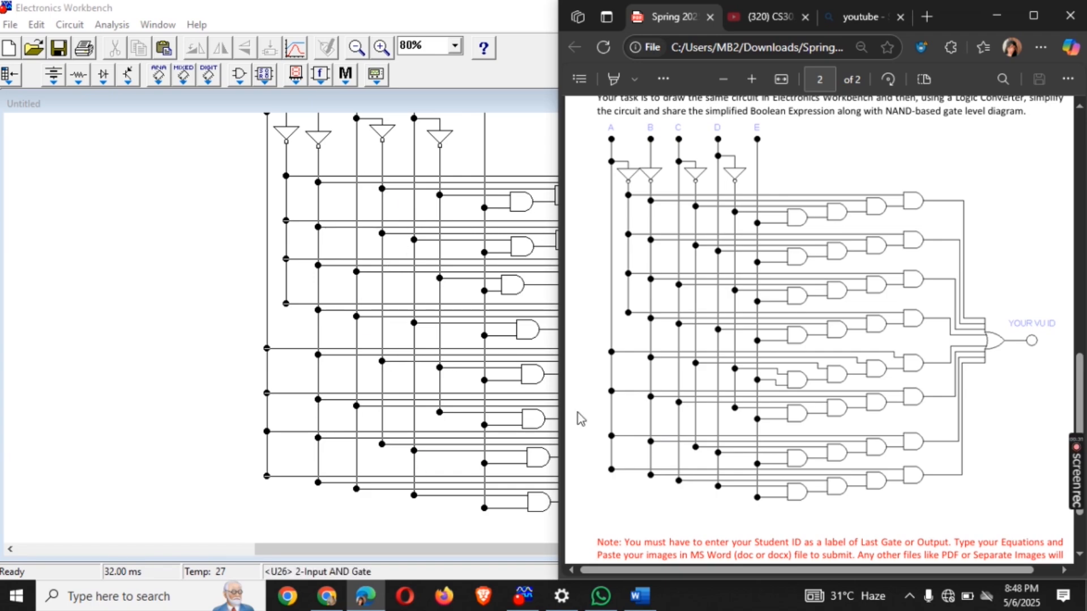
pyautogui.scroll(-3, 648, 447)
pyautogui.scroll(3, 763, 301)
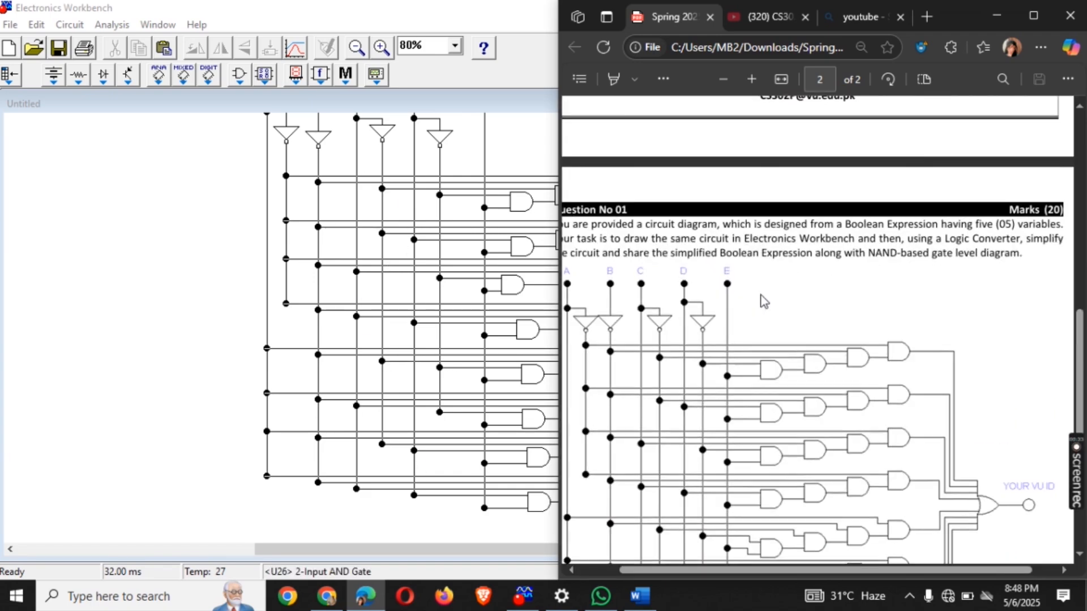
pyautogui.scroll(-2, 762, 301)
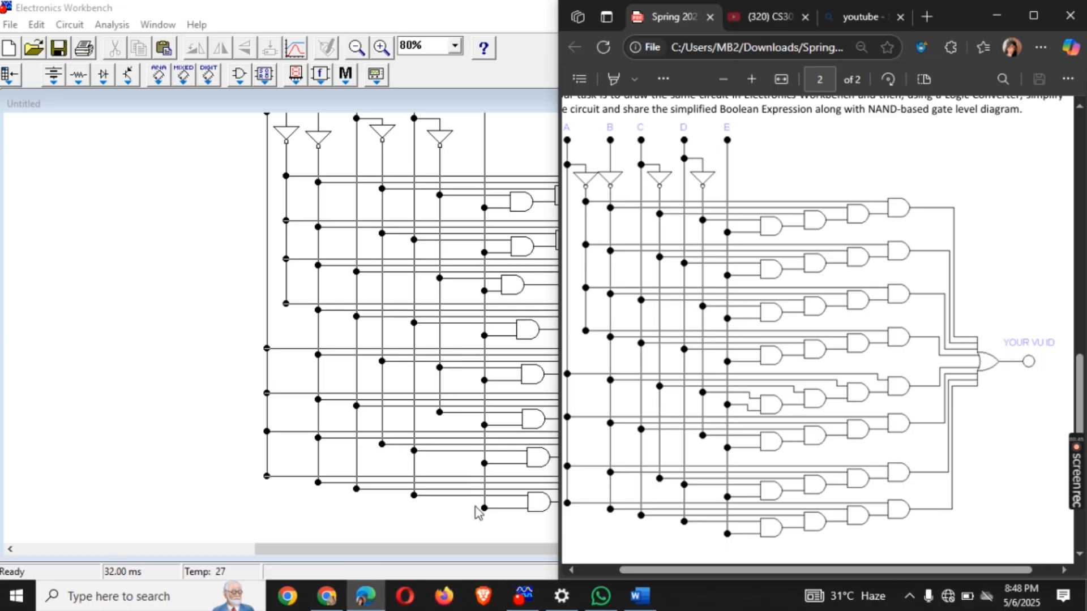
# - Place an OR gate beyond the ends of the AND gate rows and set its number of inputs to 8
pyautogui.moveTo(448, 550); pyautogui.dragTo(465, 548)
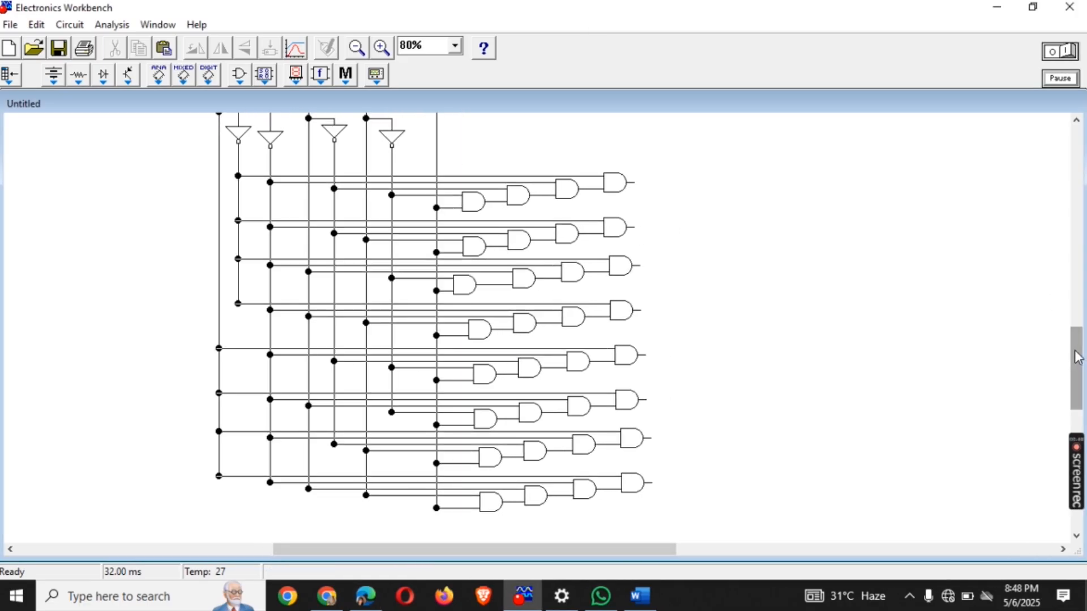
pyautogui.moveTo(1075, 363); pyautogui.dragTo(1075, 349)
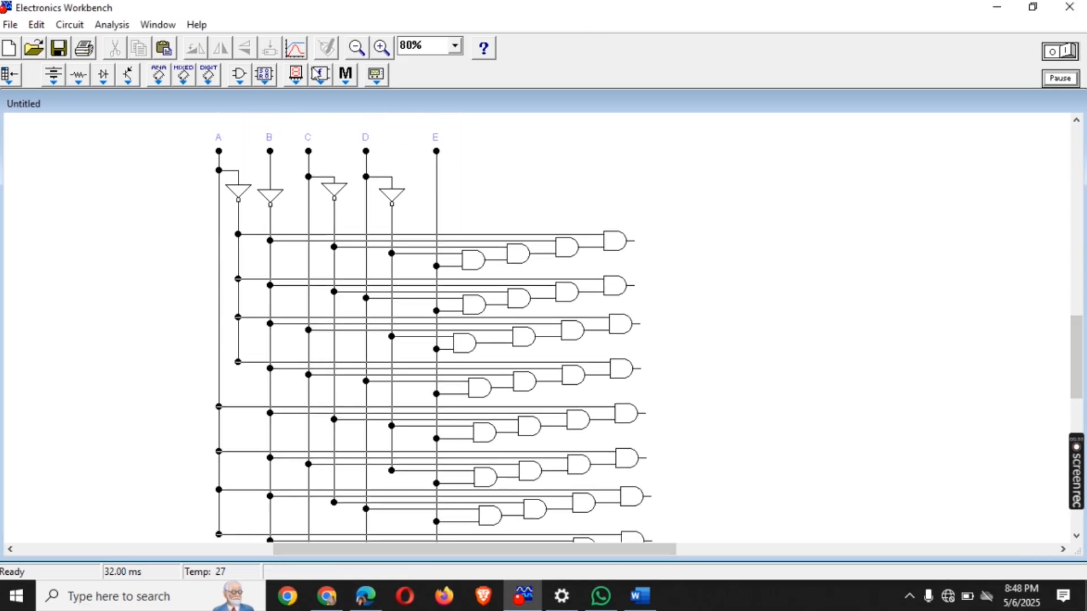
pyautogui.click(232, 77)
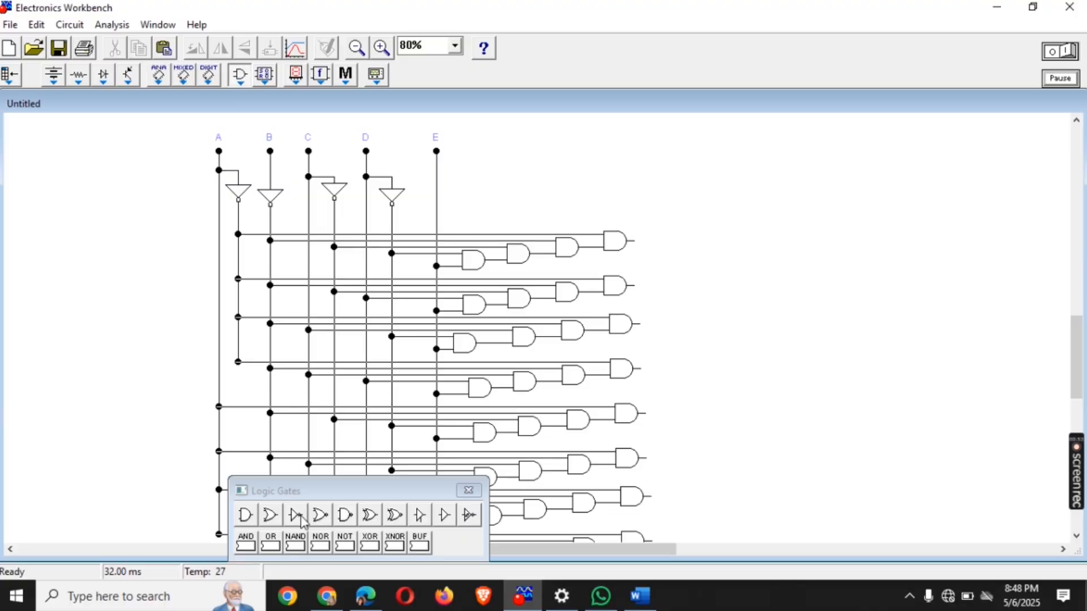
pyautogui.moveTo(270, 518); pyautogui.dragTo(760, 376)
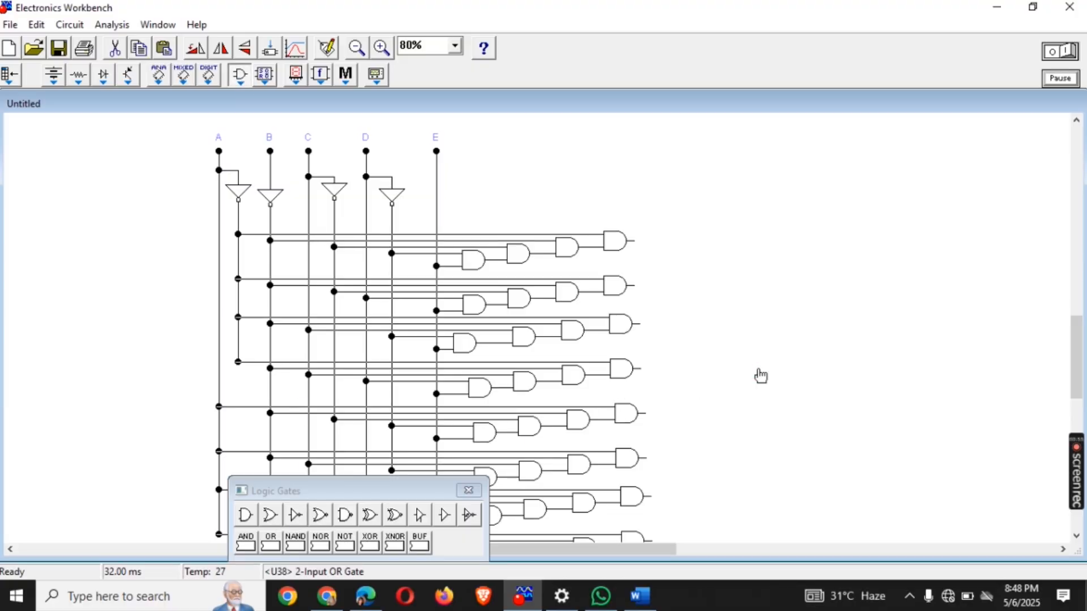
pyautogui.rightClick(760, 374)
pyautogui.click(795, 380)
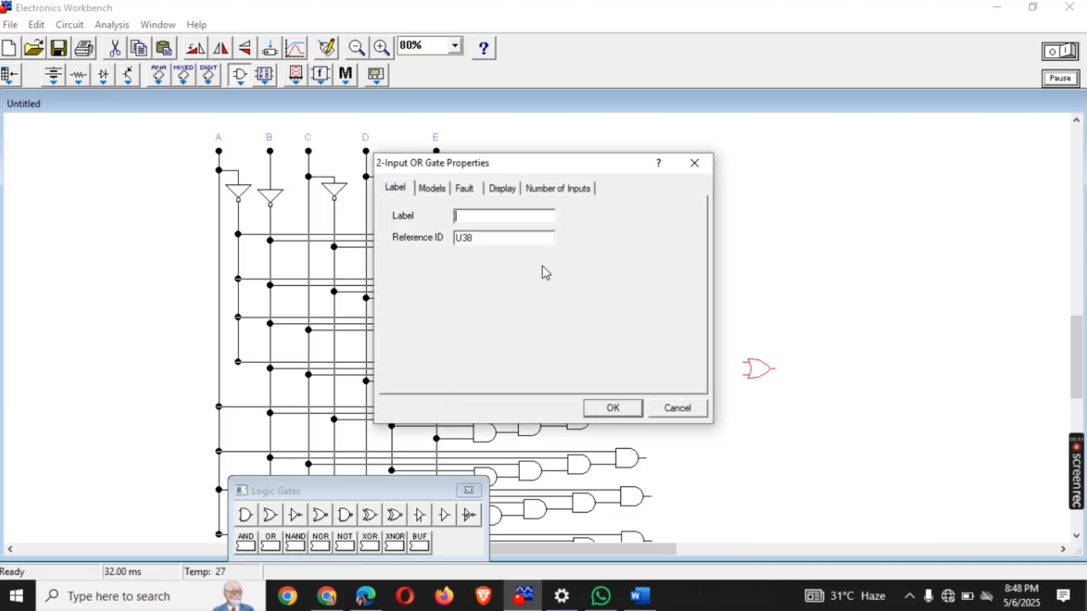
pyautogui.click(577, 184)
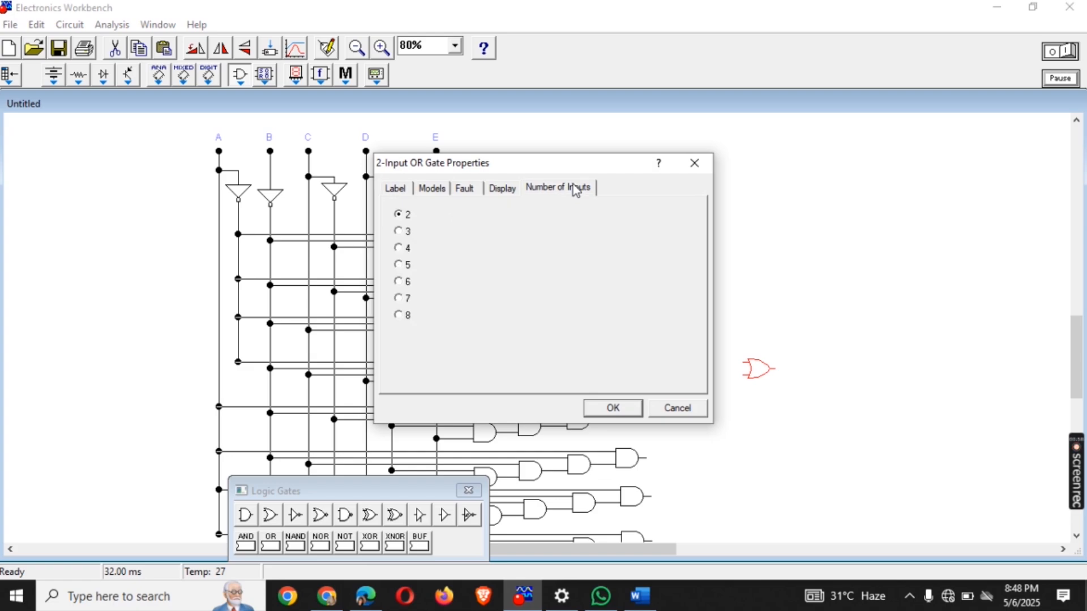
pyautogui.click(400, 316)
pyautogui.click(614, 409)
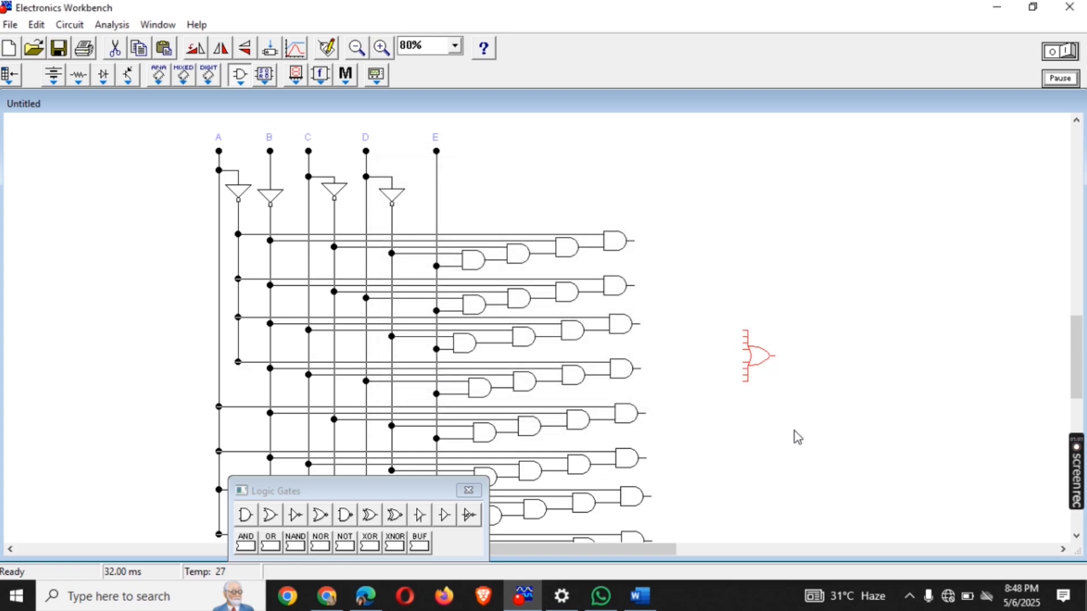
# - Wire the final AND gate output of each of the eight rows to its own input on the OR gate
pyautogui.moveTo(1075, 347); pyautogui.dragTo(1076, 362)
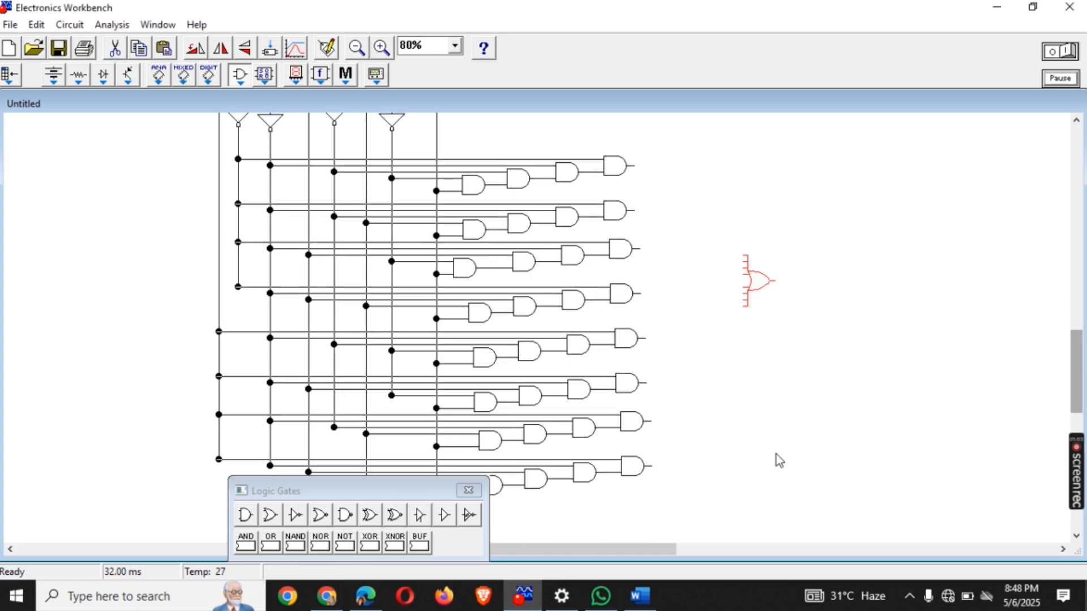
pyautogui.click(652, 468)
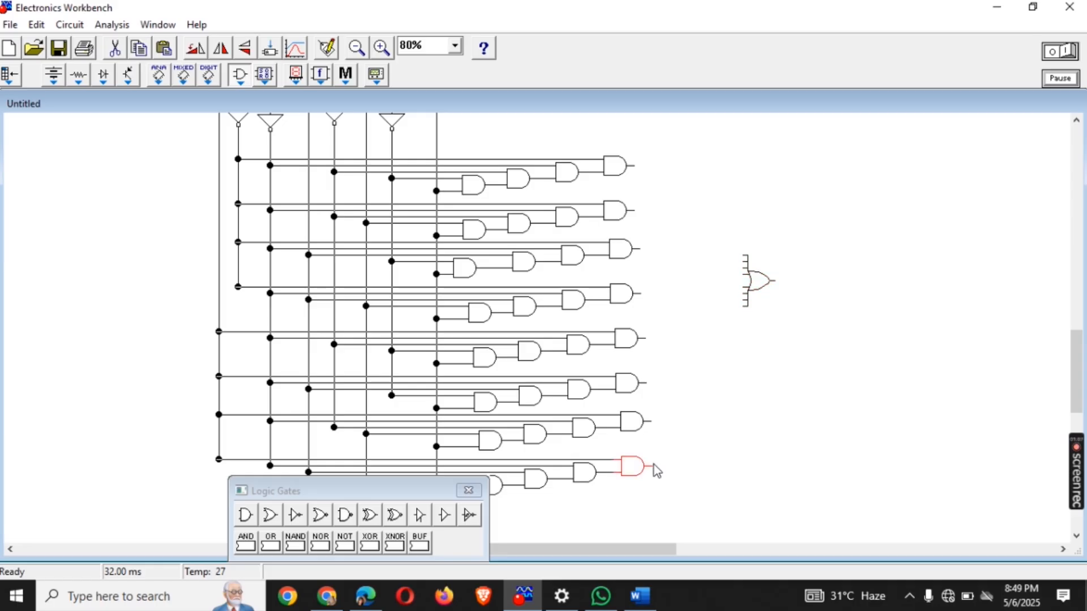
pyautogui.click(683, 399)
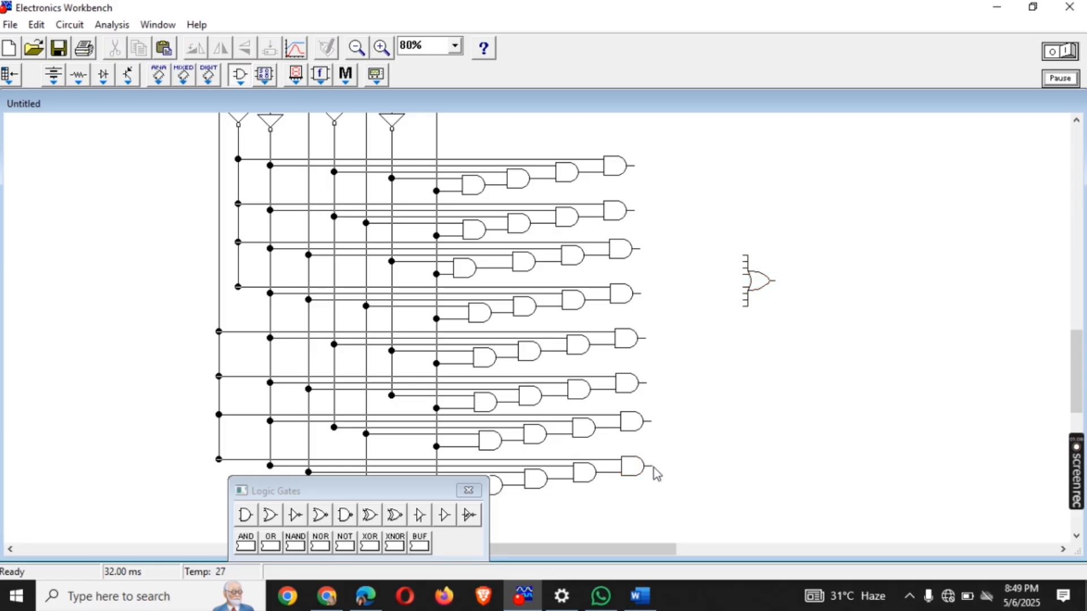
pyautogui.moveTo(652, 466); pyautogui.dragTo(747, 306)
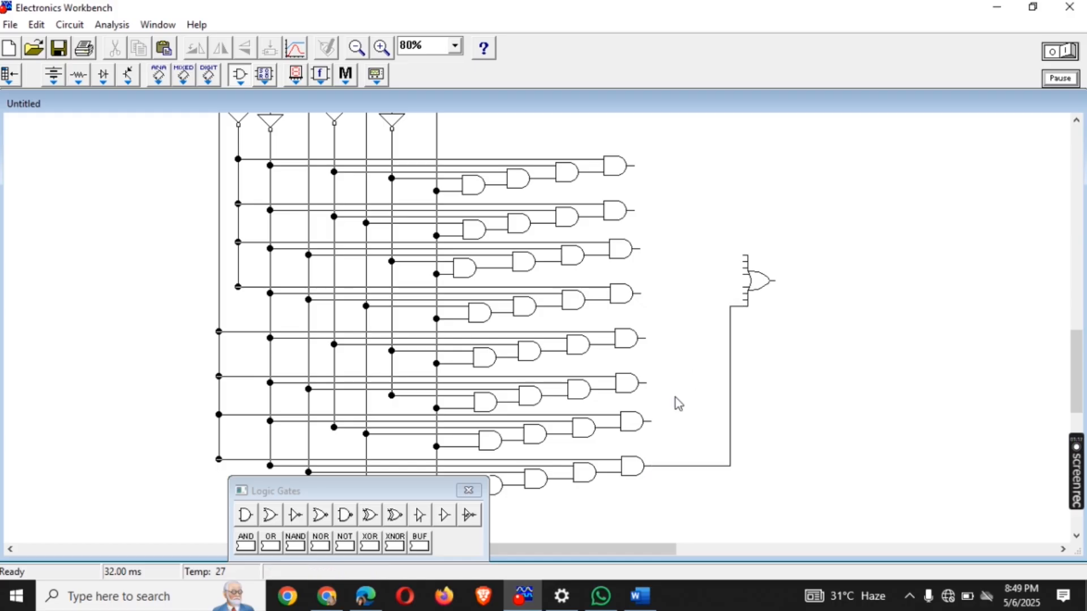
pyautogui.click(652, 426)
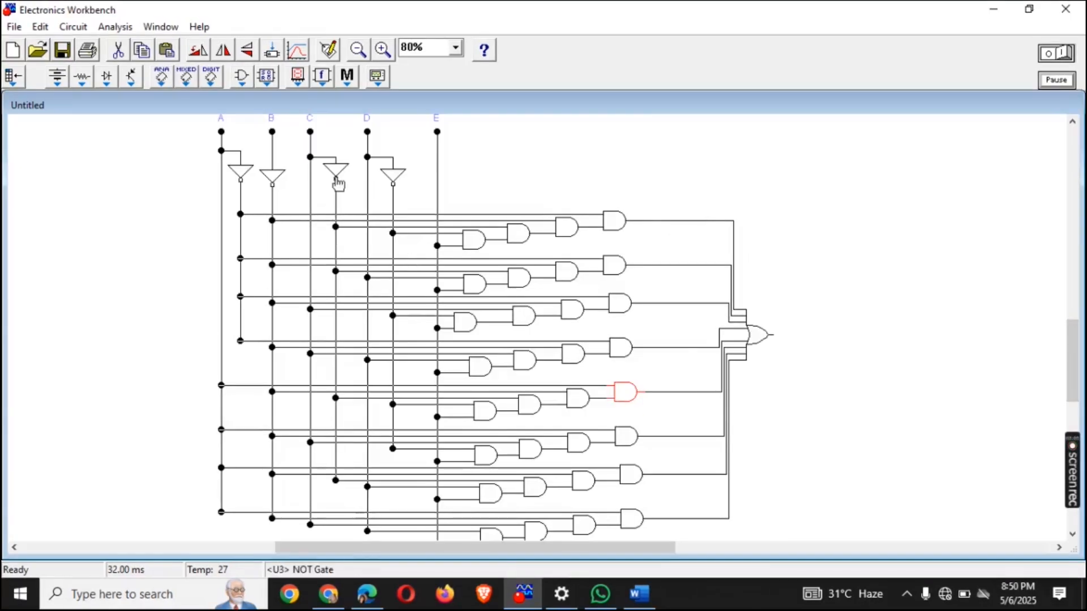
# - Check the output in the assignment PDF, then add a horizontally flipped red probe and wire it to the OR gate's output
pyautogui.click(375, 602)
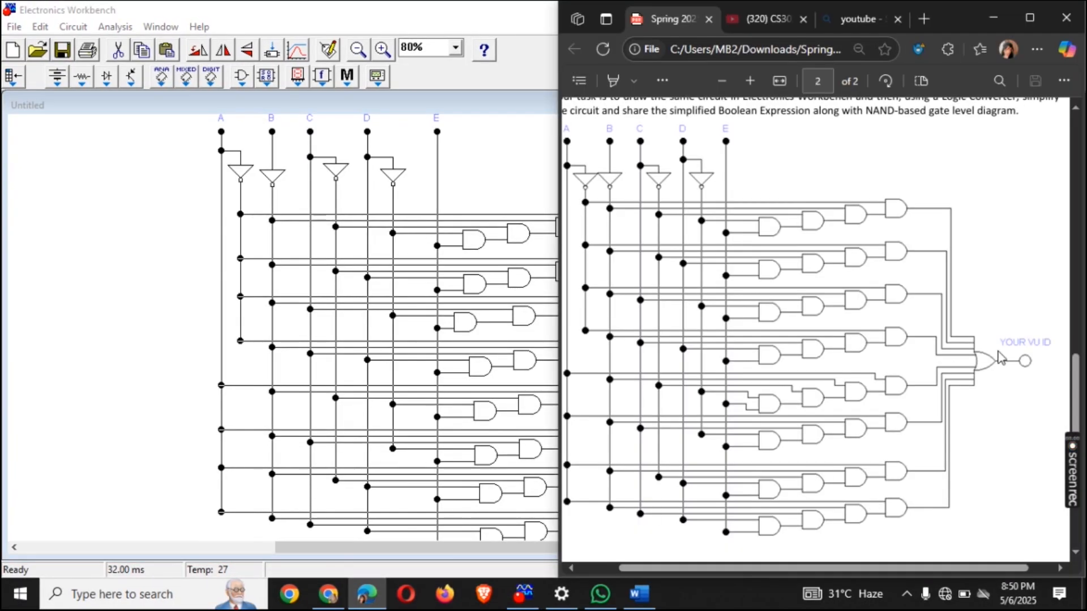
pyautogui.click(31, 195)
pyautogui.click(298, 77)
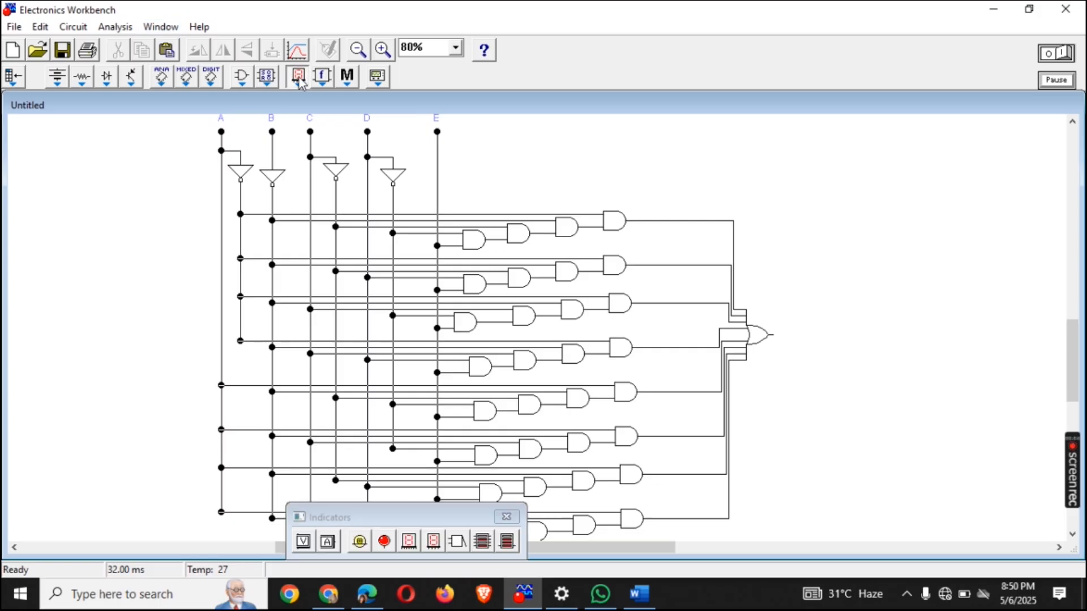
pyautogui.moveTo(390, 548); pyautogui.dragTo(825, 342)
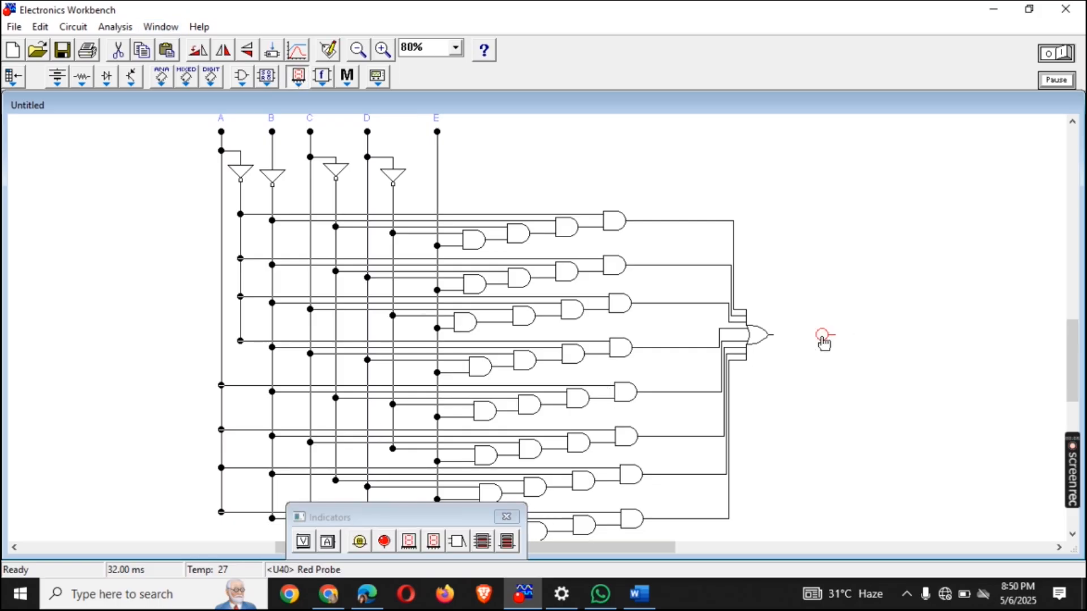
pyautogui.rightClick(824, 340)
pyautogui.click(879, 467)
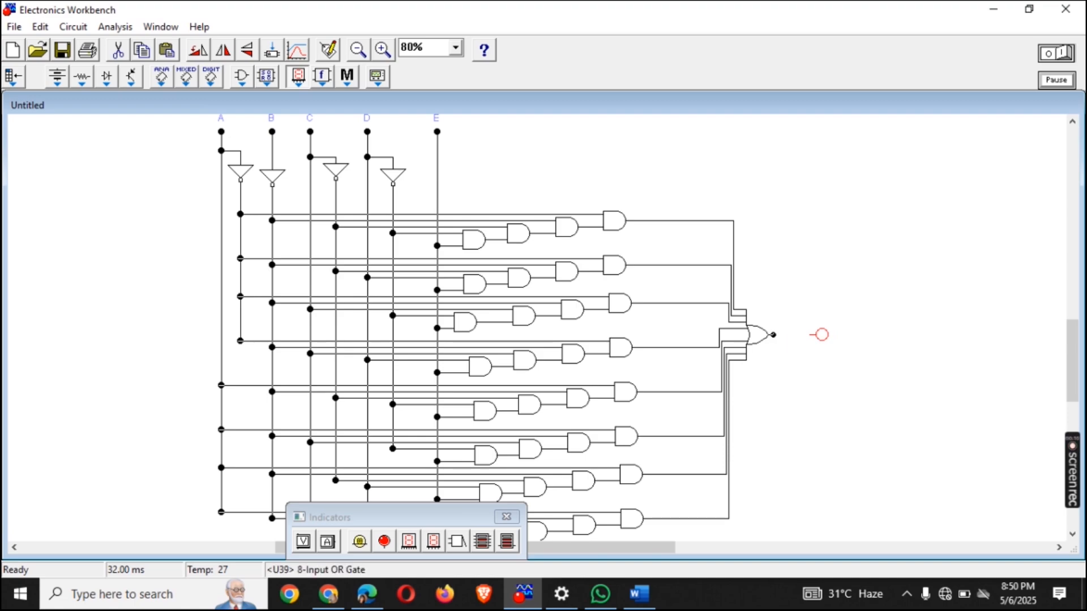
pyautogui.moveTo(773, 334); pyautogui.dragTo(822, 337)
# - Label the red probe with the student ID
pyautogui.rightClick(823, 338)
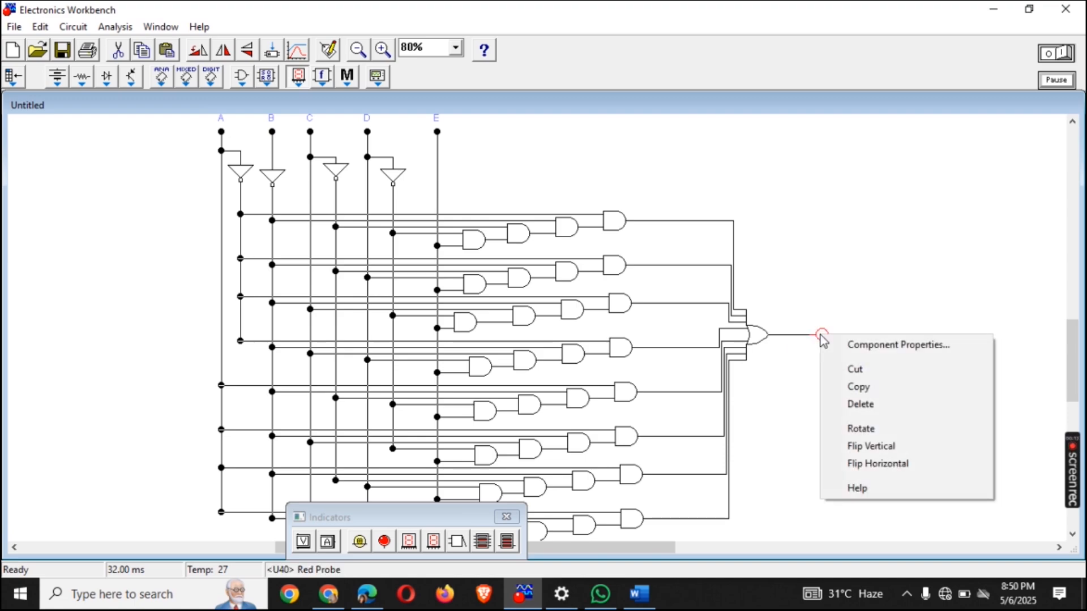
pyautogui.click(866, 344)
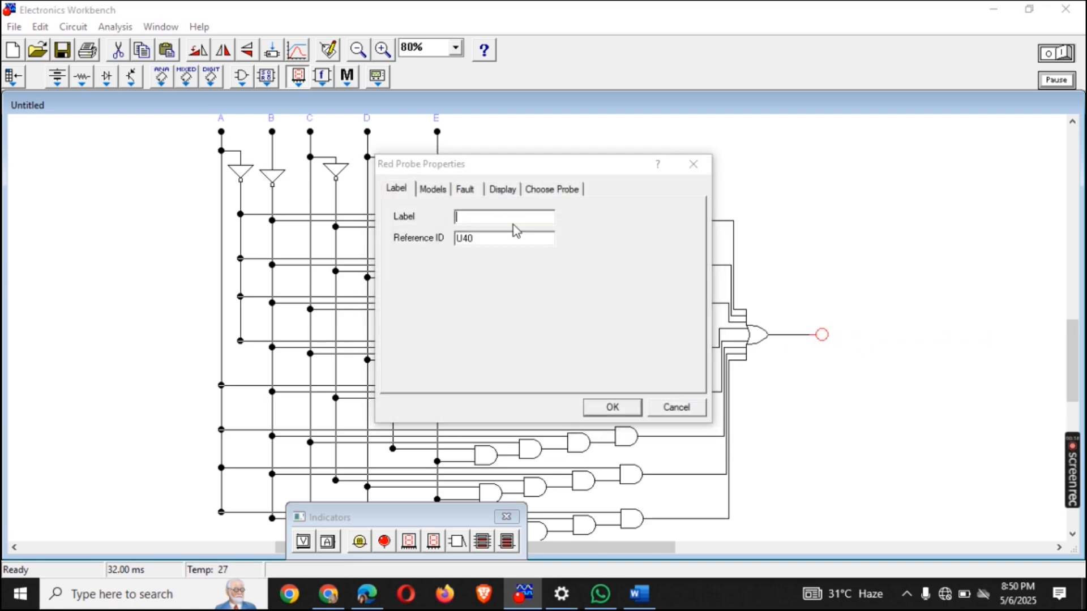
pyautogui.write('B')
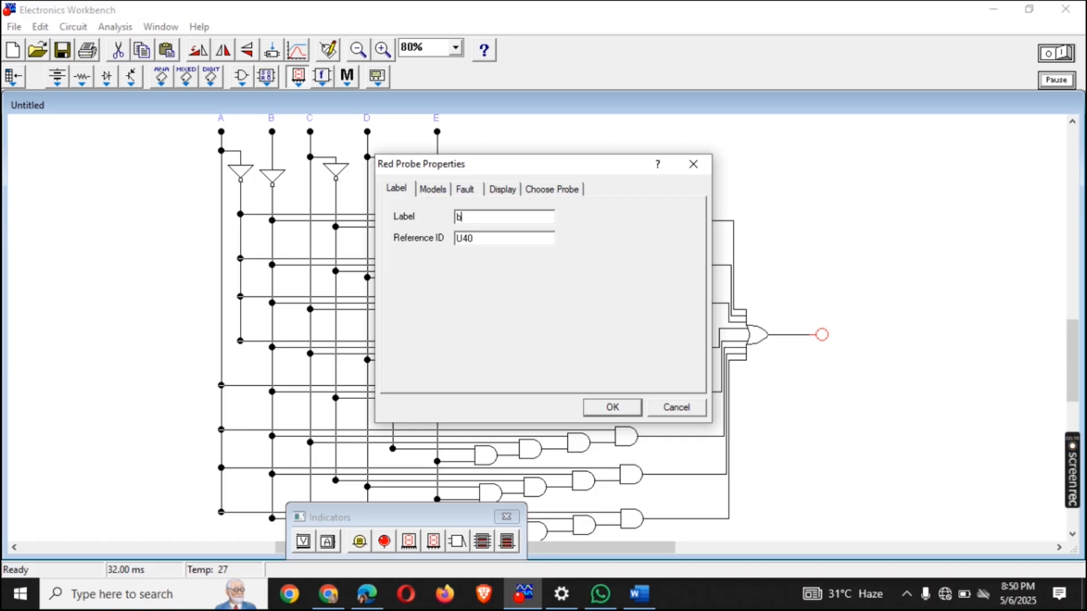
pyautogui.write('c2222222')
pyautogui.press('Return')
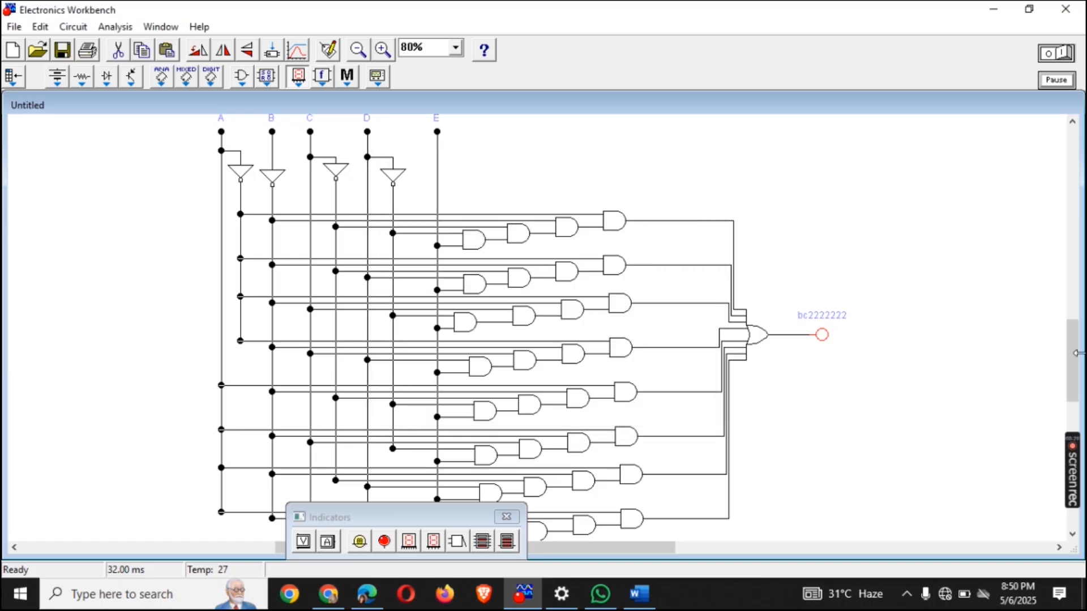
# - Place a Logic Converter above the gate rows and wire connector A to its first input terminal
pyautogui.moveTo(1076, 353); pyautogui.dragTo(1076, 347)
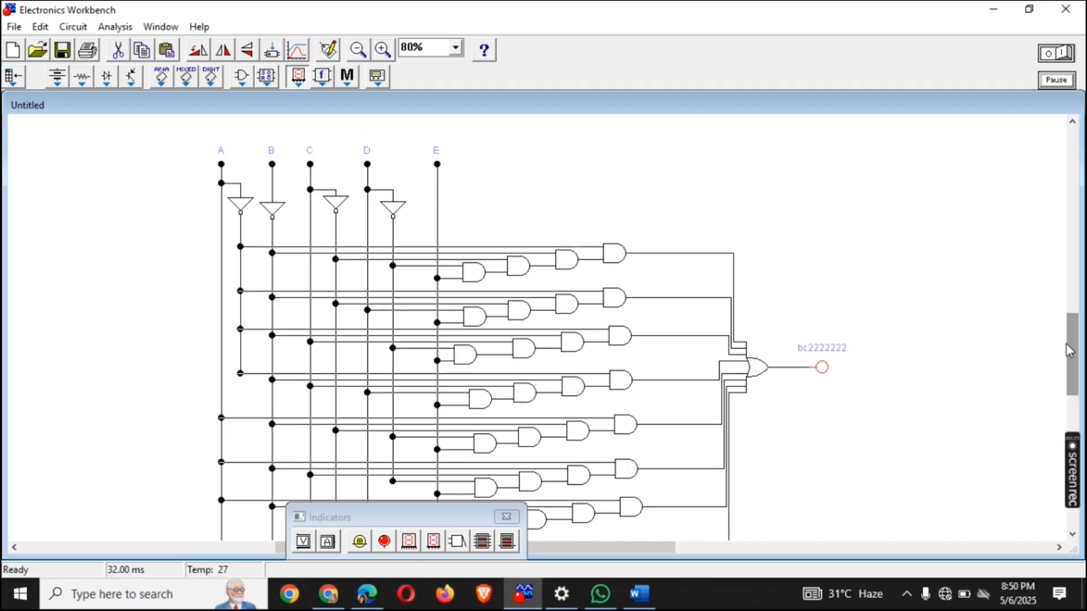
pyautogui.click(378, 78)
pyautogui.moveTo(531, 543); pyautogui.dragTo(677, 187)
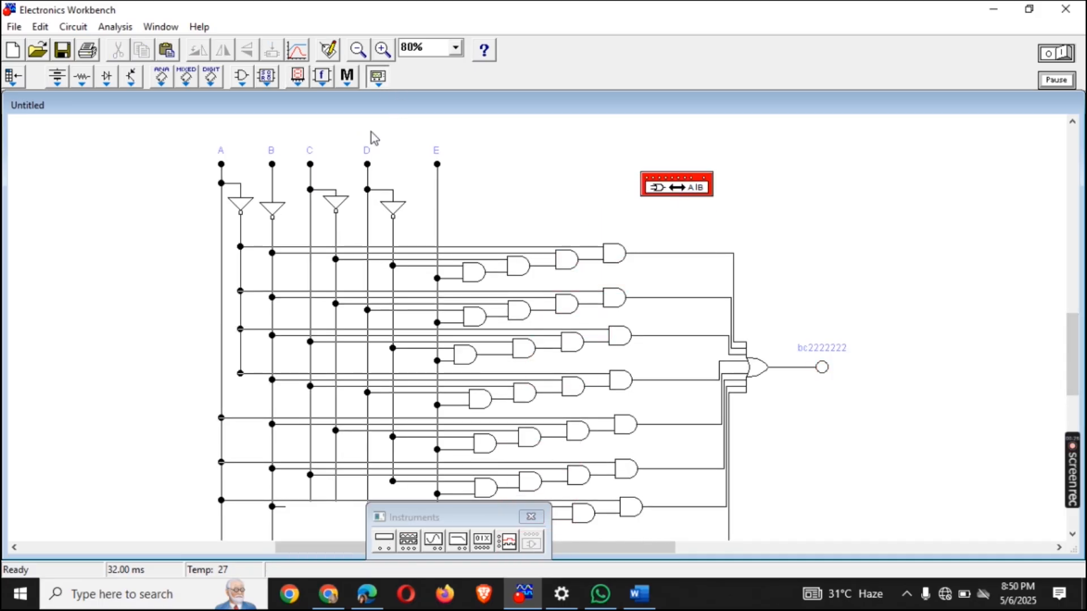
pyautogui.click(221, 169)
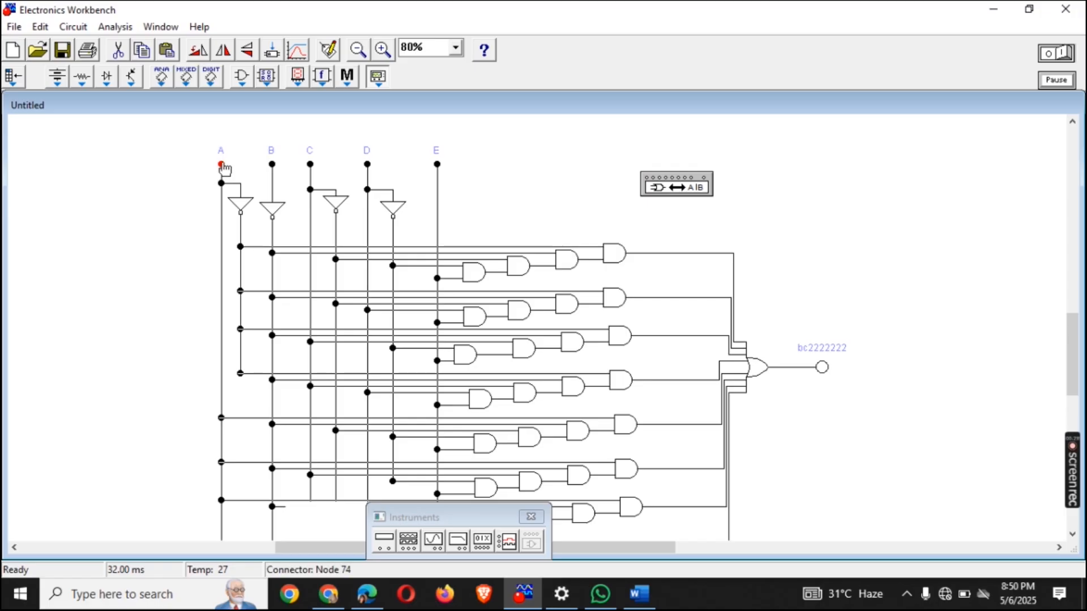
pyautogui.moveTo(222, 164); pyautogui.dragTo(647, 177)
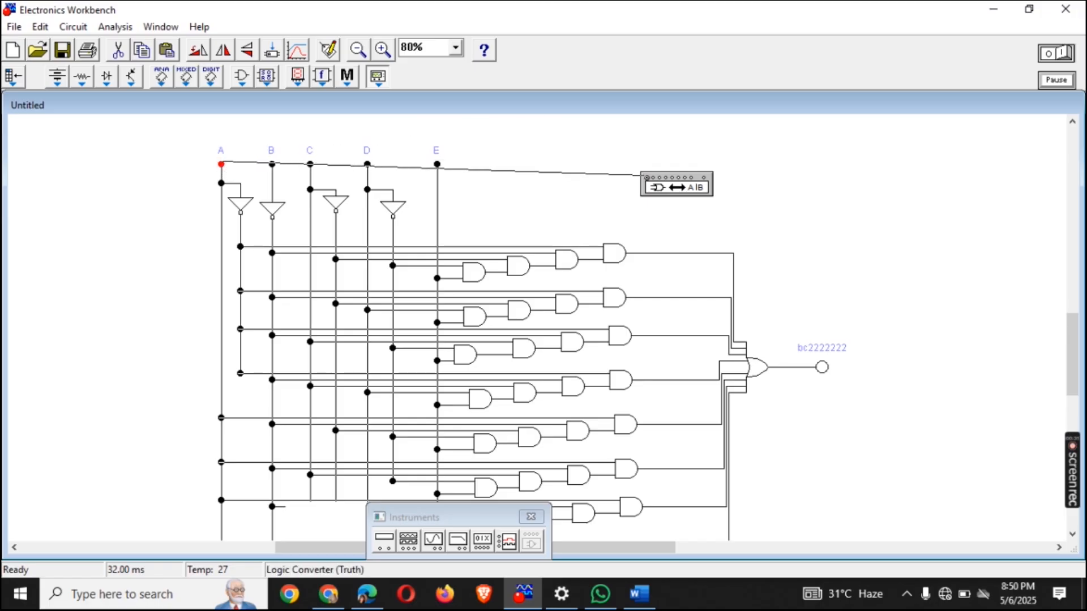
# - Wire connector B to the Logic Converter's second input terminal and reroute the wire above the column labels
pyautogui.click(273, 166)
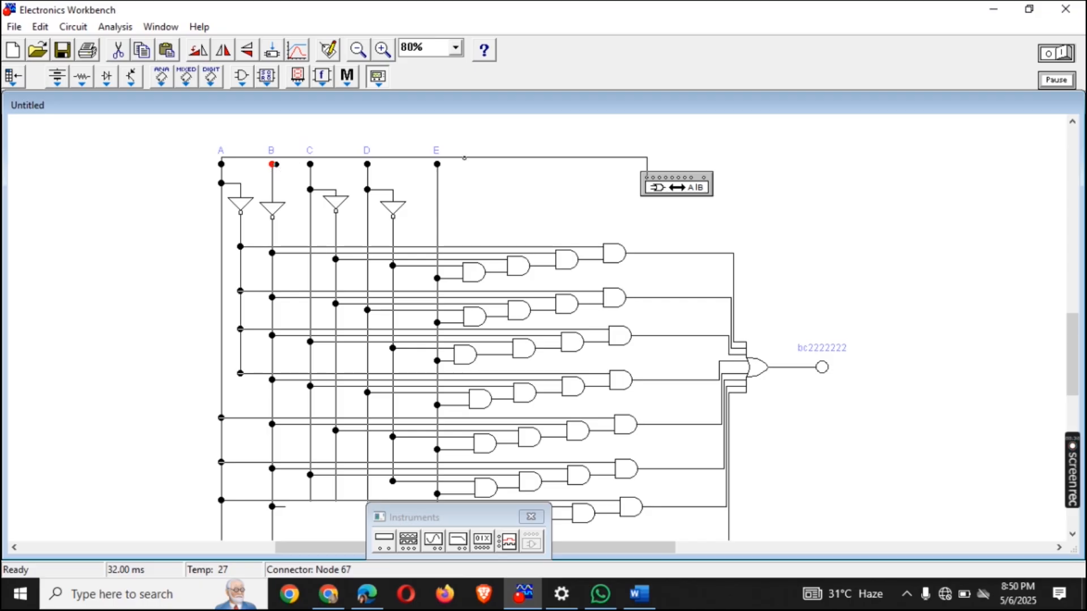
pyautogui.moveTo(274, 165); pyautogui.dragTo(653, 183)
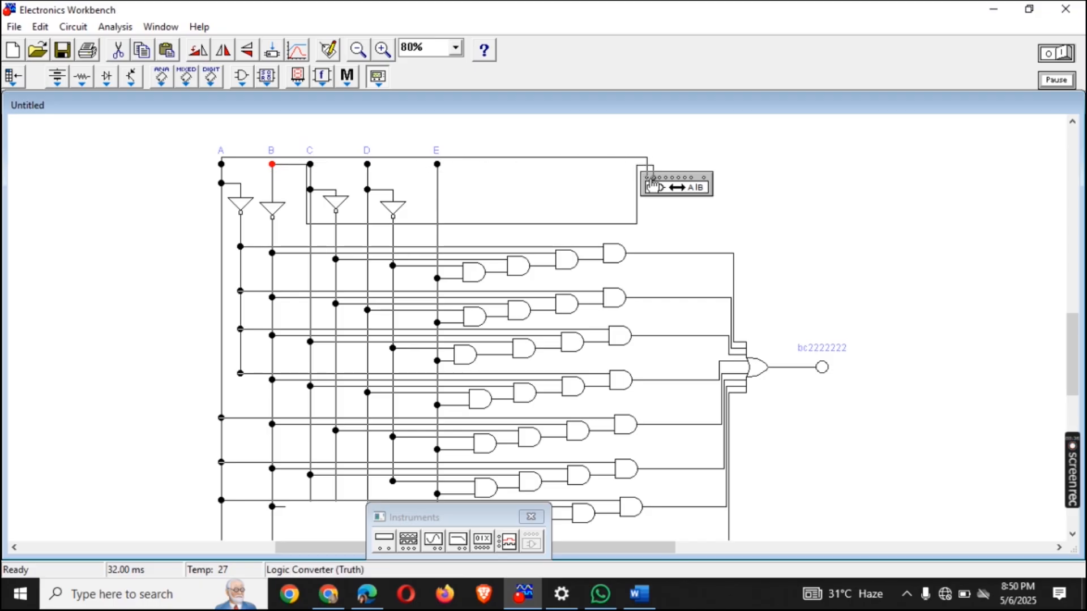
pyautogui.moveTo(459, 224); pyautogui.dragTo(456, 140)
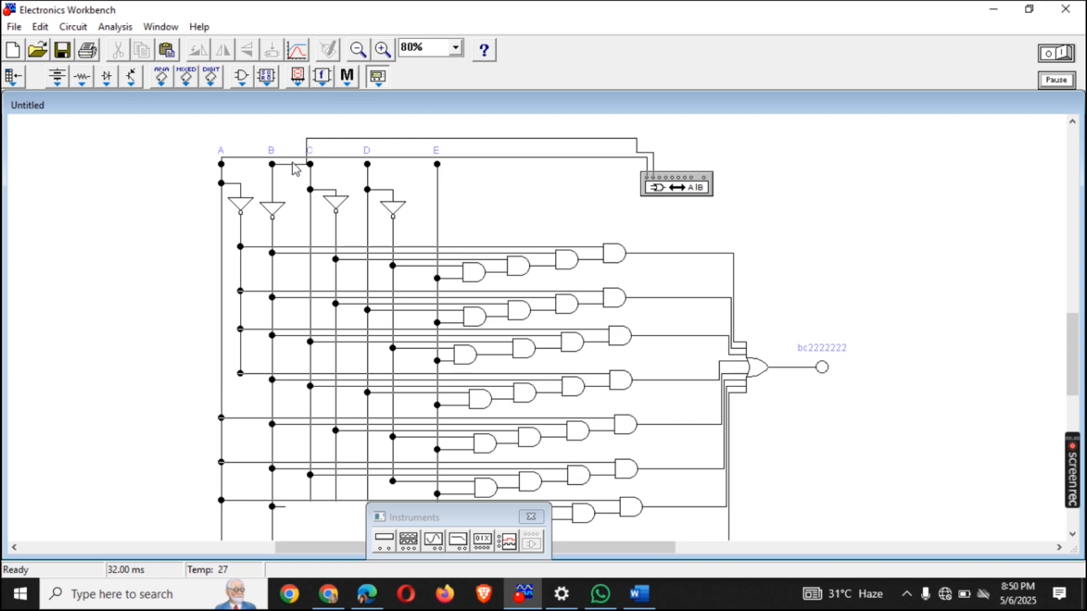
pyautogui.moveTo(291, 164); pyautogui.dragTo(287, 136)
# - Wire connector C to the Logic Converter's third input terminal and route the wire above the column labels
pyautogui.click(311, 166)
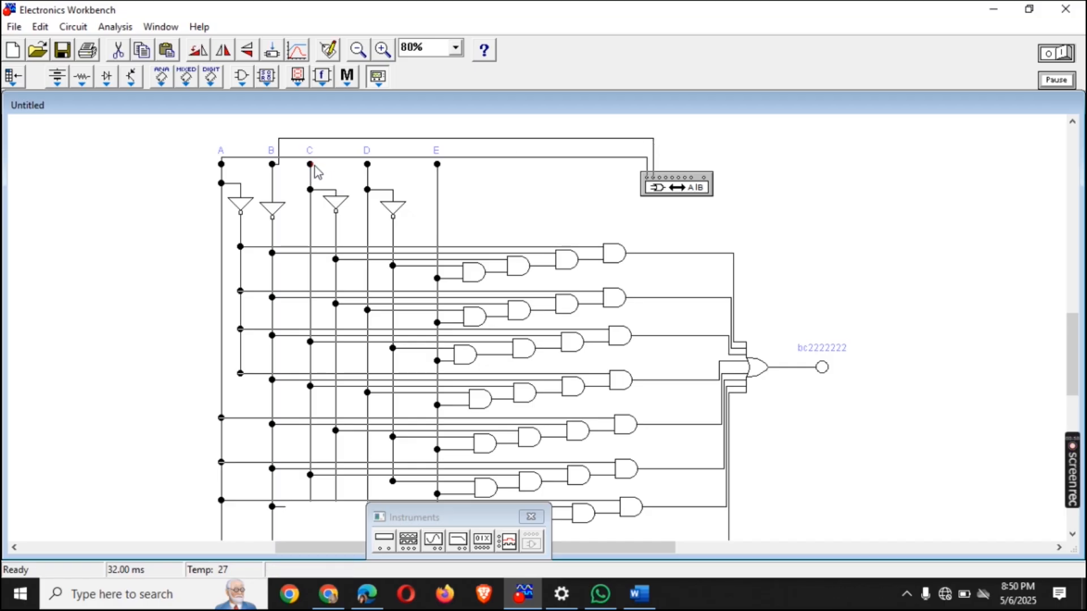
pyautogui.moveTo(312, 165); pyautogui.dragTo(657, 180)
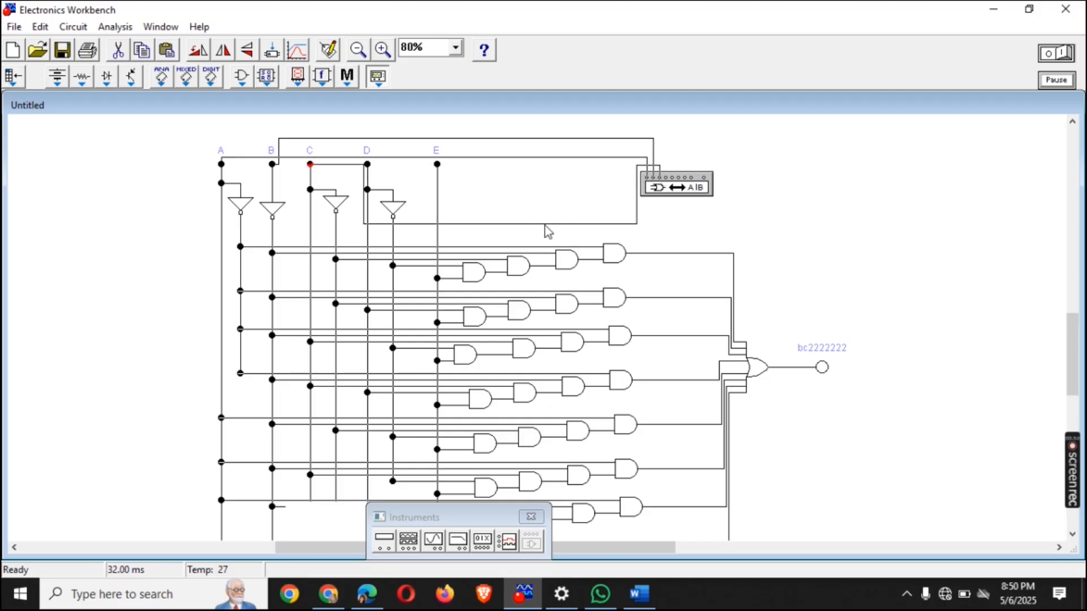
pyautogui.moveTo(545, 226); pyautogui.dragTo(529, 125)
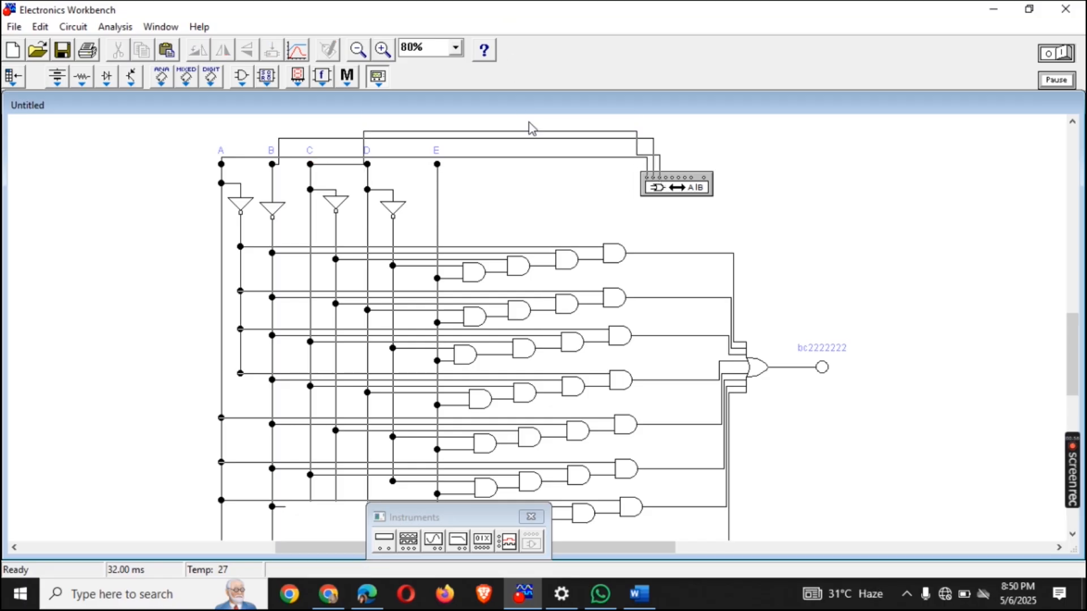
pyautogui.moveTo(339, 162); pyautogui.dragTo(336, 127)
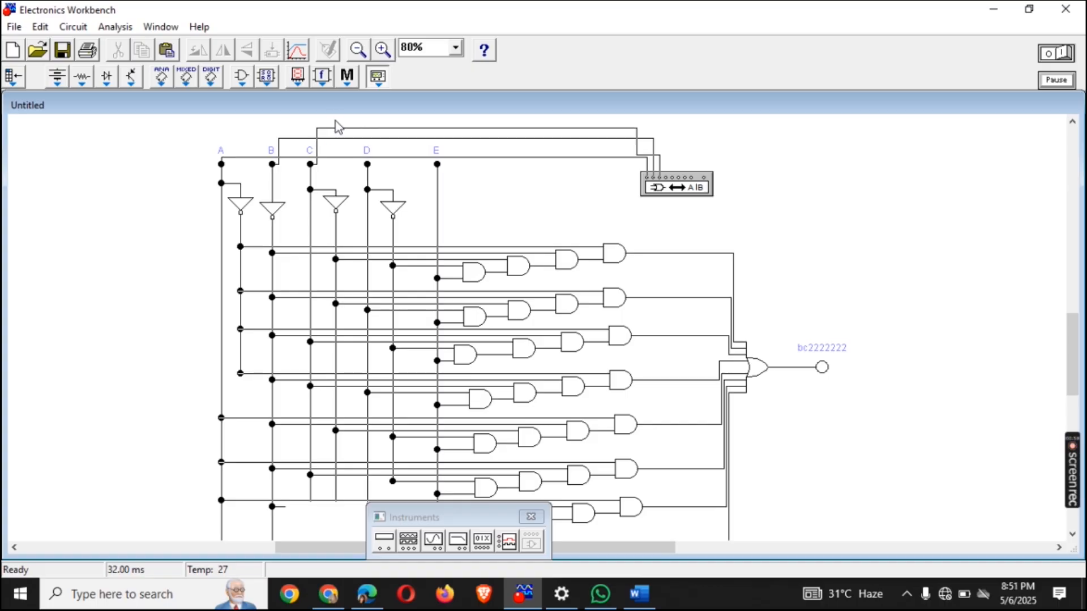
# - Wire connector D to the Logic Converter's fourth input terminal, routing it above C's wire and straightening its run down to the terminal
pyautogui.click(369, 171)
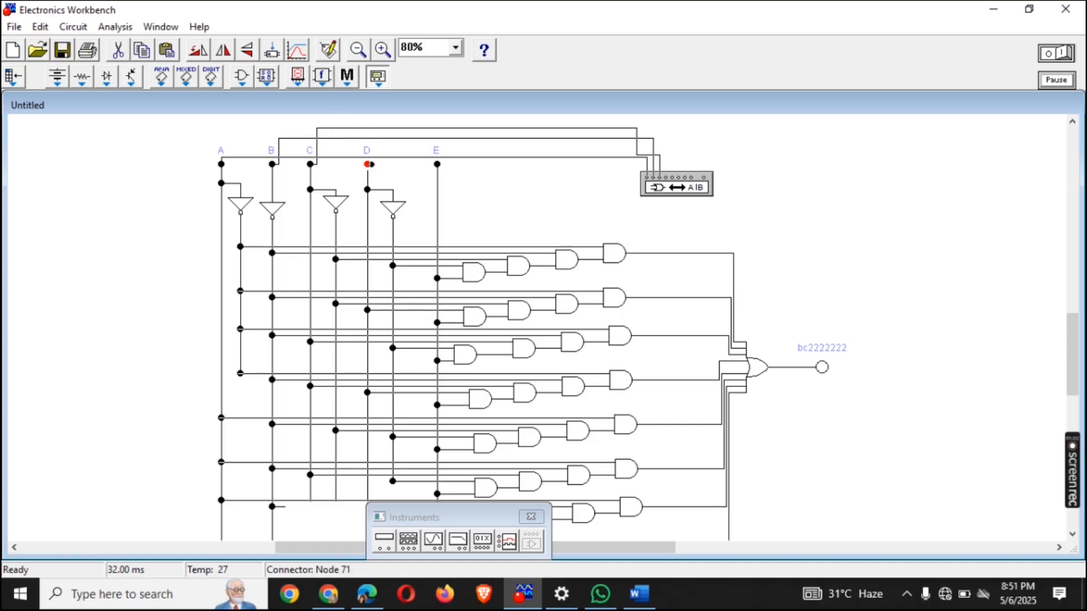
pyautogui.moveTo(370, 165); pyautogui.dragTo(663, 177)
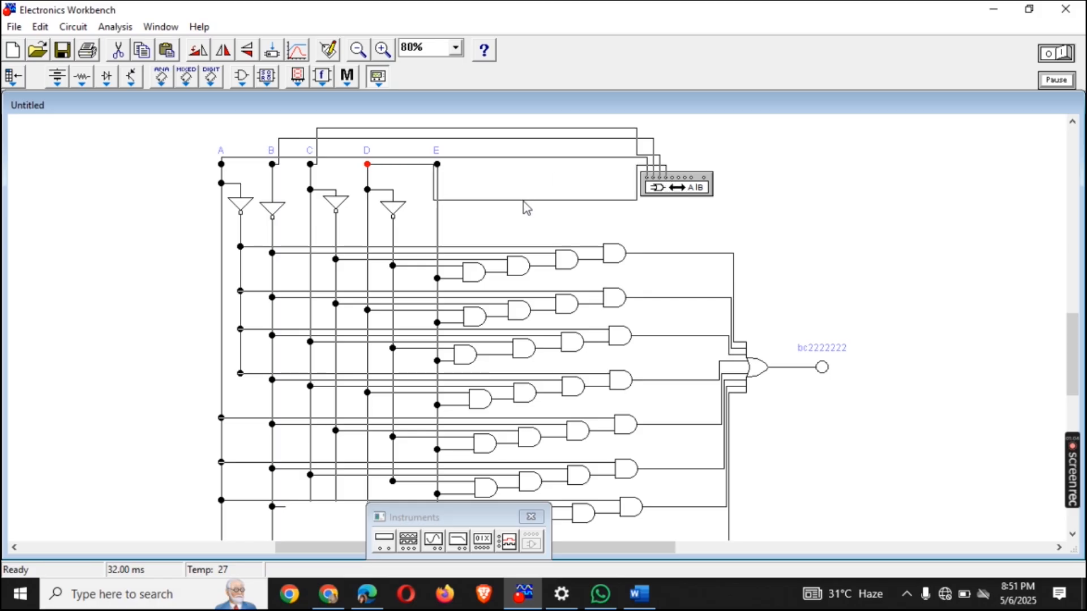
pyautogui.moveTo(524, 201); pyautogui.dragTo(502, 107)
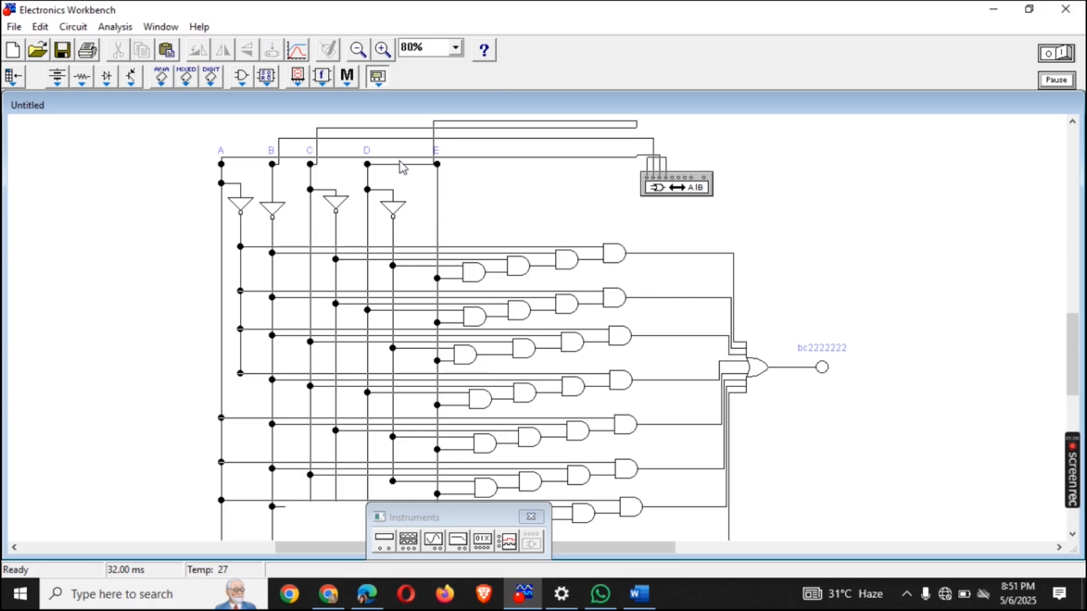
pyautogui.moveTo(403, 167); pyautogui.dragTo(400, 123)
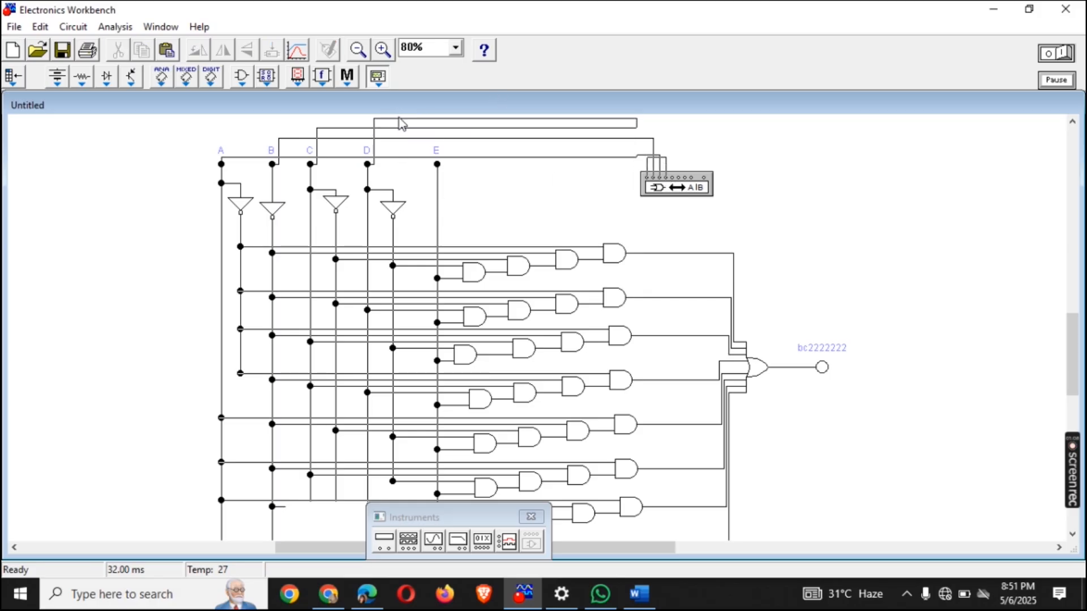
pyautogui.click(608, 130)
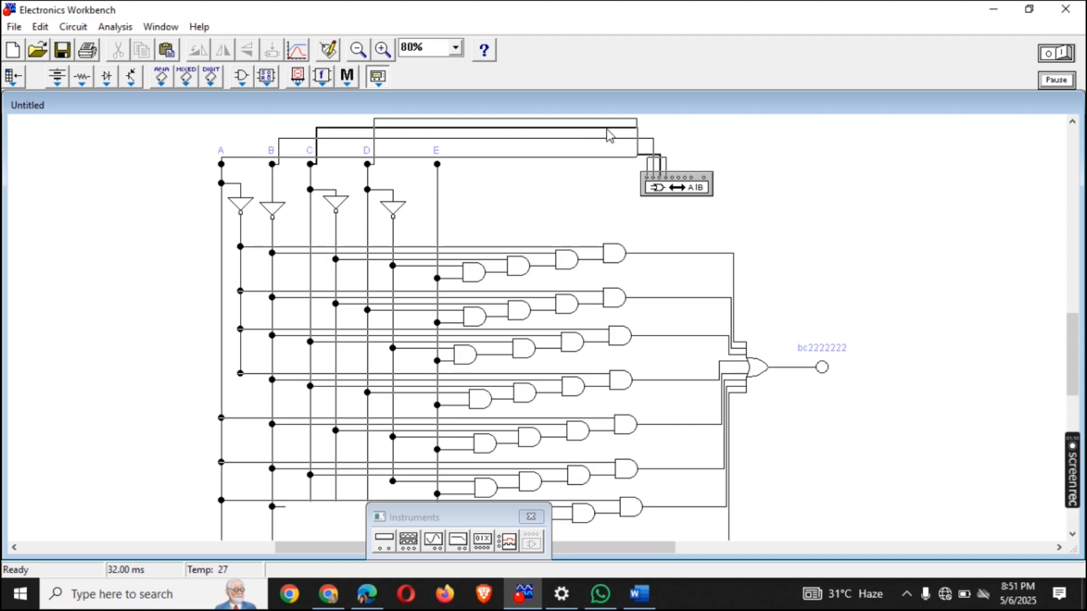
pyautogui.click(635, 121)
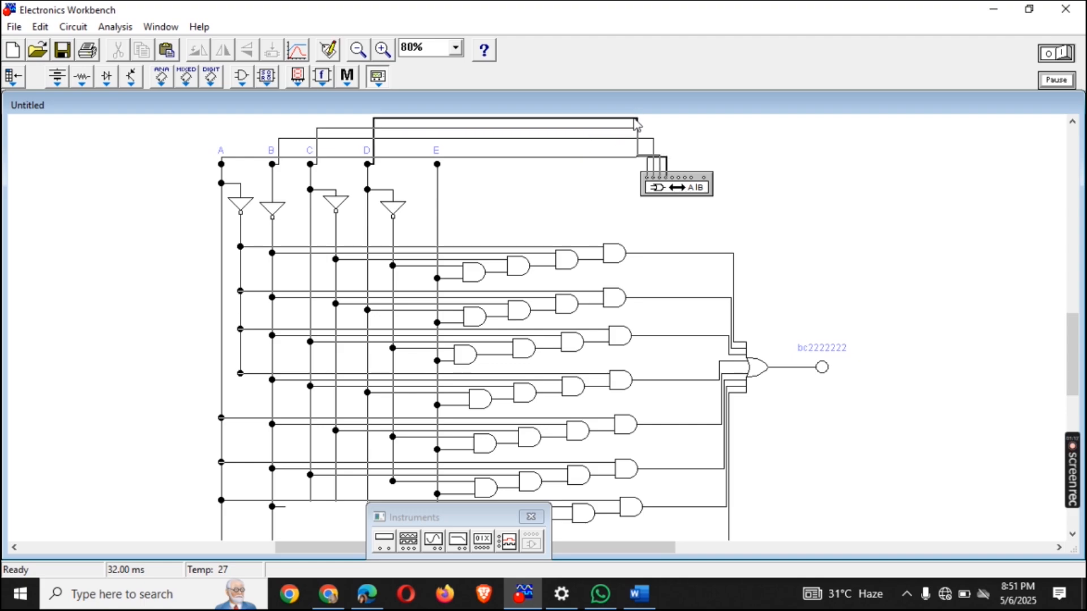
pyautogui.moveTo(635, 120); pyautogui.dragTo(657, 128)
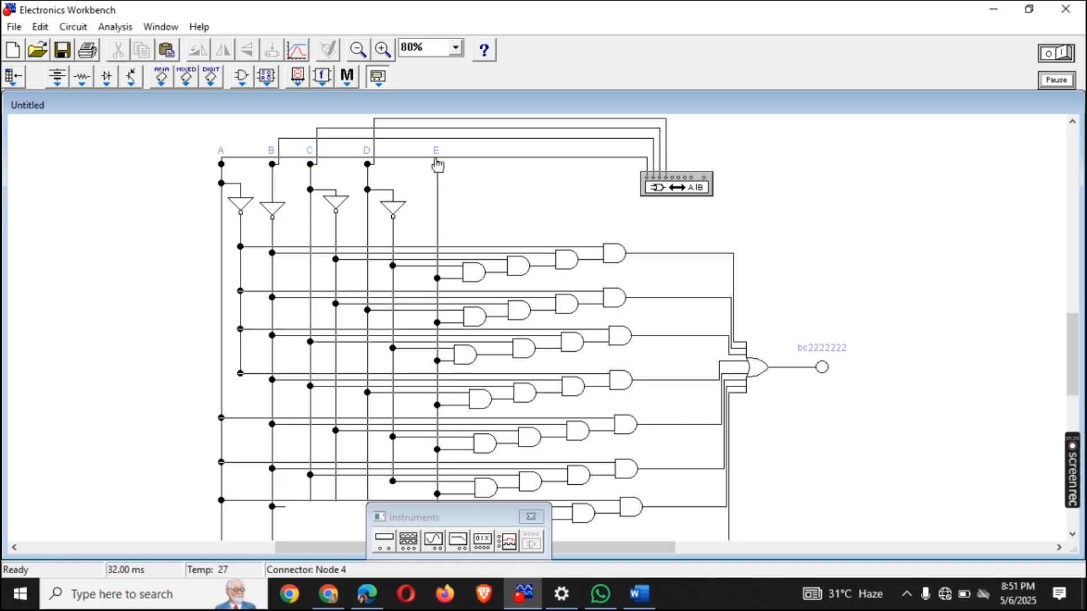
pyautogui.moveTo(437, 165)
pyautogui.mouseDown()
pyautogui.moveTo(667, 168)
pyautogui.moveTo(424, 172)
pyautogui.mouseUp()
pyautogui.click(491, 216)
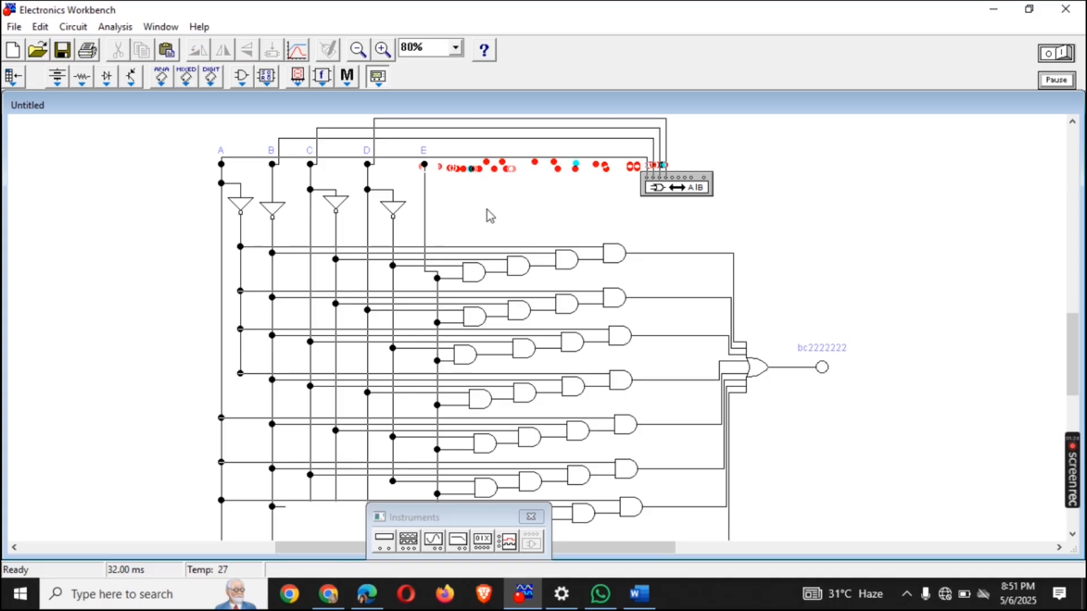
pyautogui.rightClick(425, 170)
pyautogui.click(636, 217)
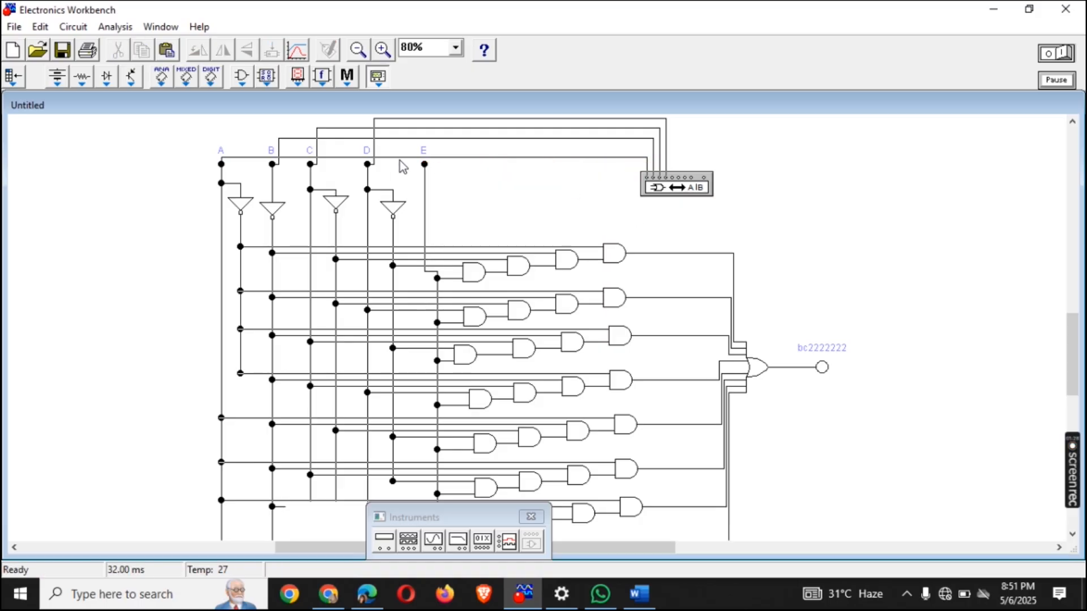
pyautogui.moveTo(426, 165); pyautogui.dragTo(431, 164)
pyautogui.click(475, 179)
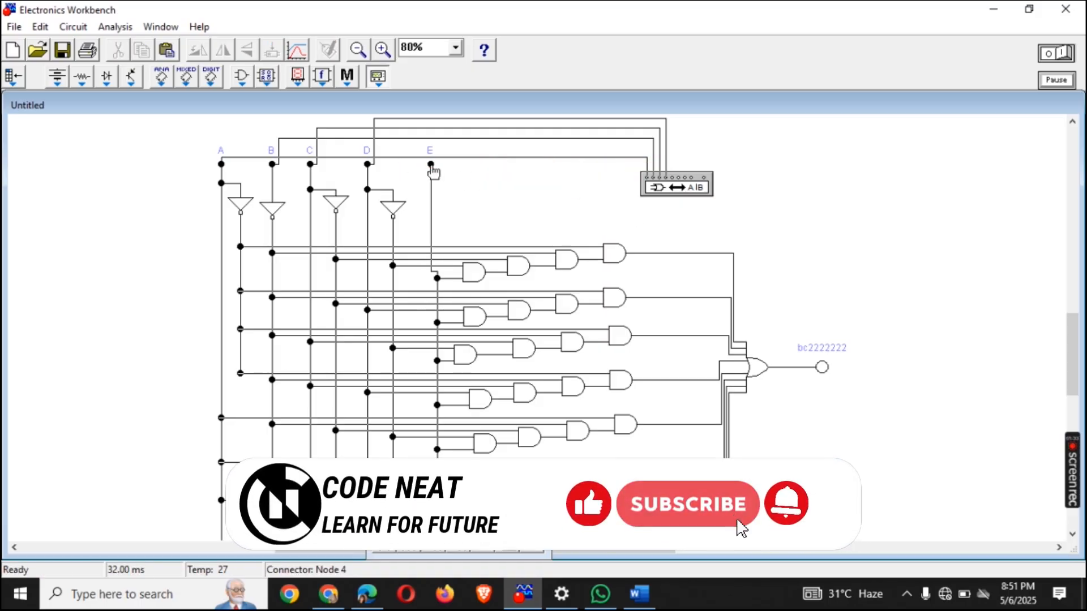
pyautogui.moveTo(431, 165); pyautogui.dragTo(438, 166)
pyautogui.click(506, 191)
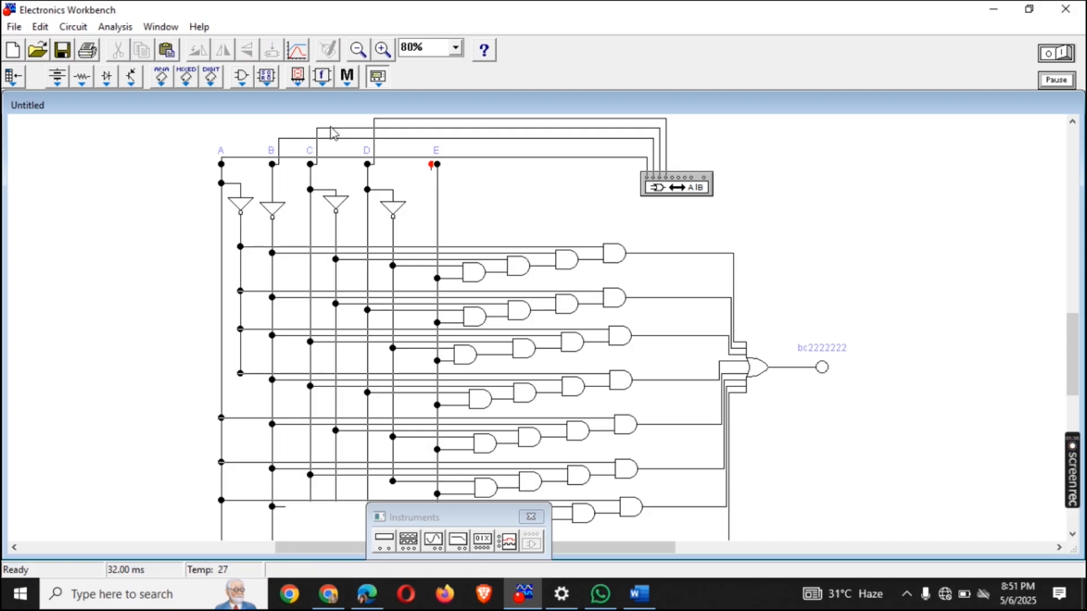
# - Reroute the wires from connectors C and D to the Logic Converter above the column labels, with C's wire outermost
pyautogui.moveTo(331, 128); pyautogui.dragTo(552, 265)
pyautogui.moveTo(552, 265); pyautogui.dragTo(552, 266)
pyautogui.click(514, 181)
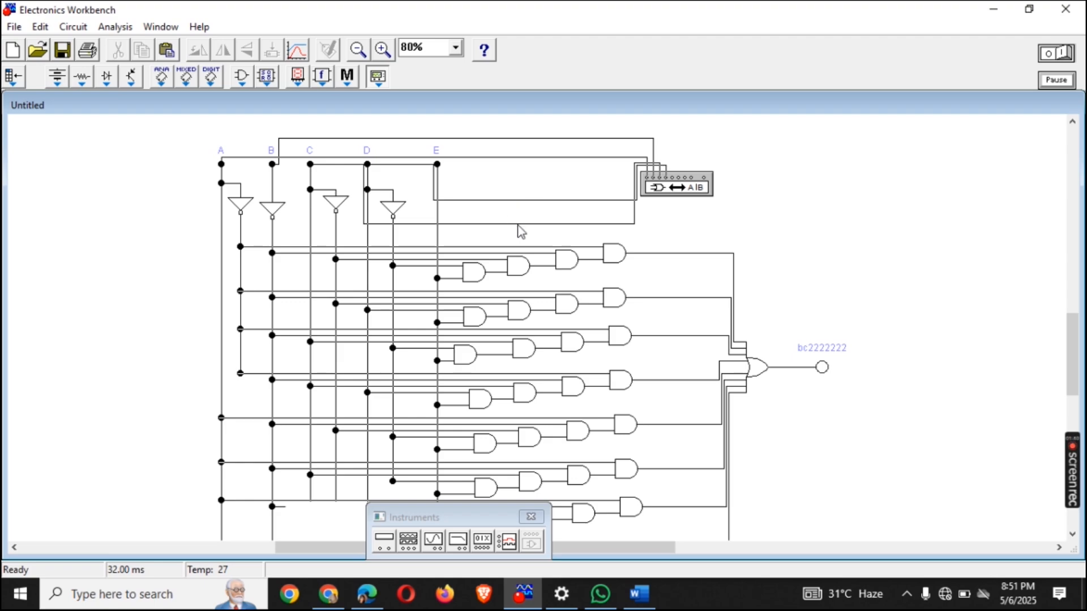
pyautogui.moveTo(517, 225); pyautogui.dragTo(514, 116)
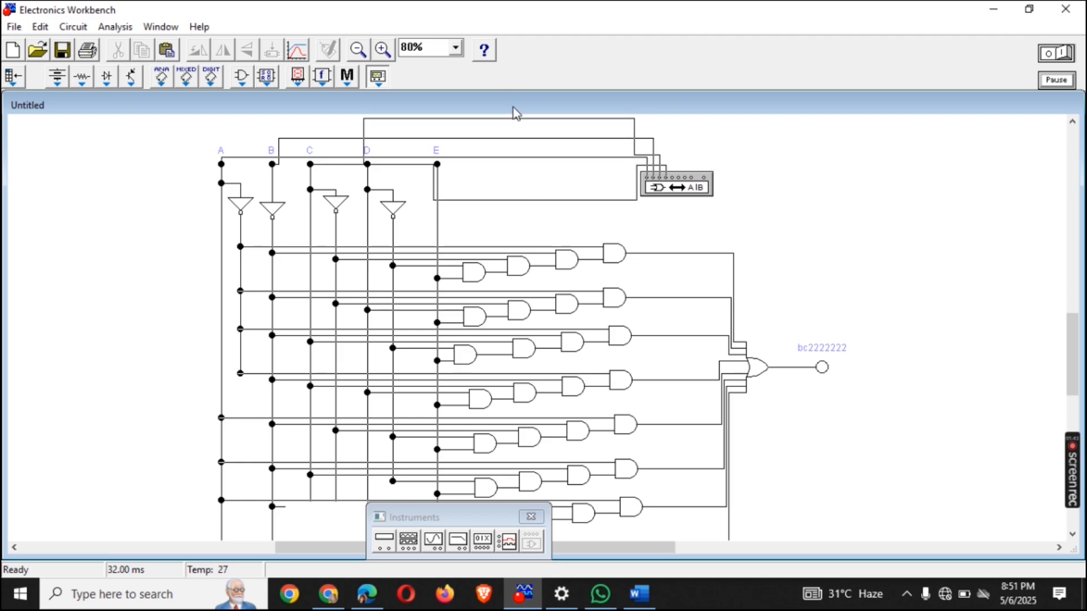
pyautogui.moveTo(348, 168); pyautogui.dragTo(344, 118)
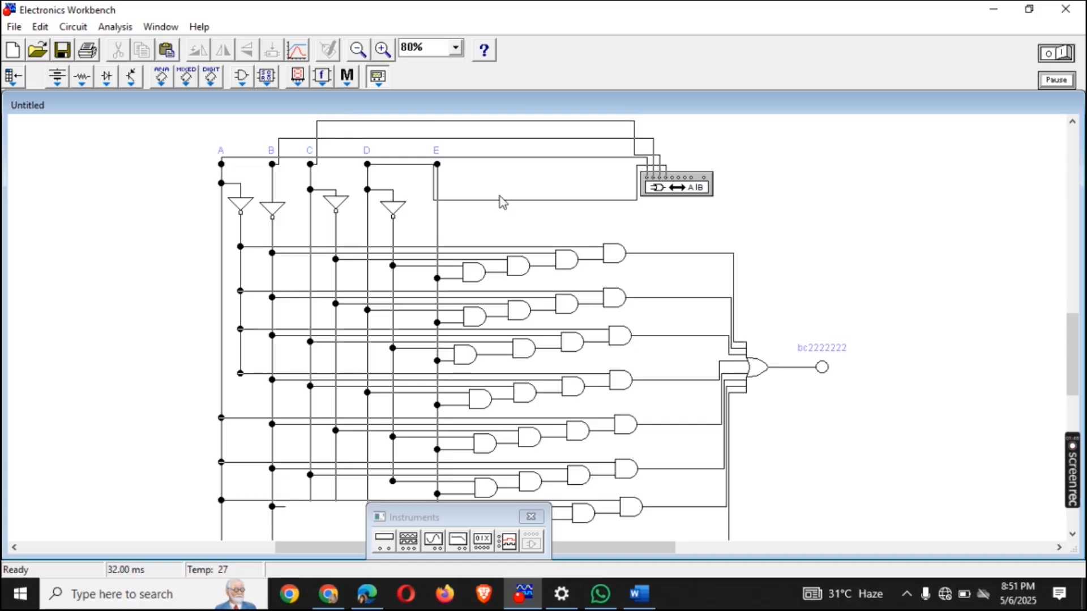
pyautogui.moveTo(502, 200); pyautogui.dragTo(512, 130)
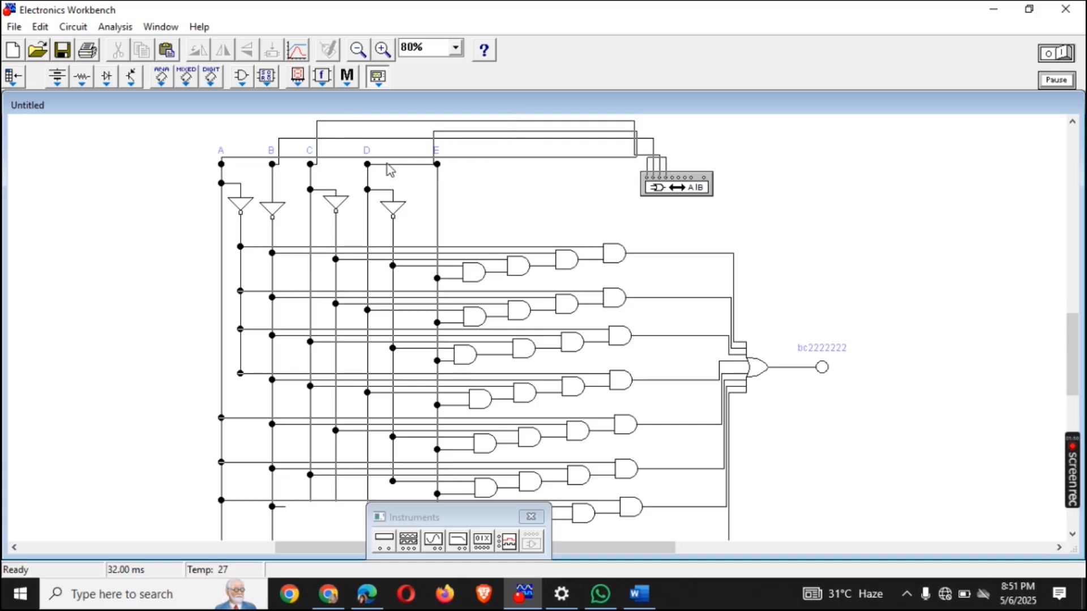
pyautogui.moveTo(392, 165); pyautogui.dragTo(388, 130)
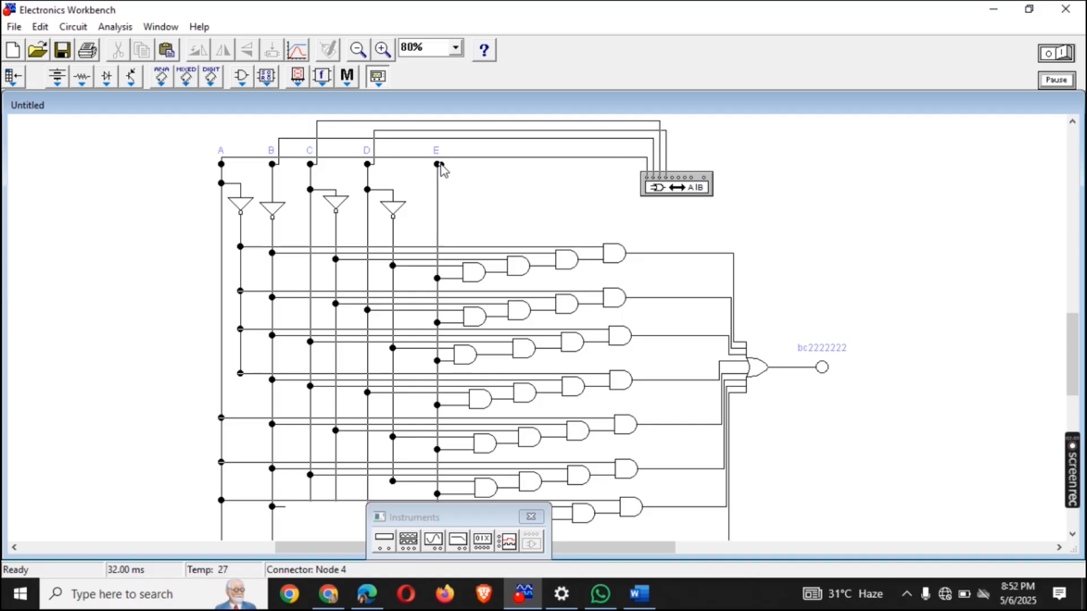
# - Wire connector E to the Logic Converter's fifth input terminal and the converter's output terminal to the OR gate's output wire
pyautogui.moveTo(438, 165); pyautogui.dragTo(672, 176)
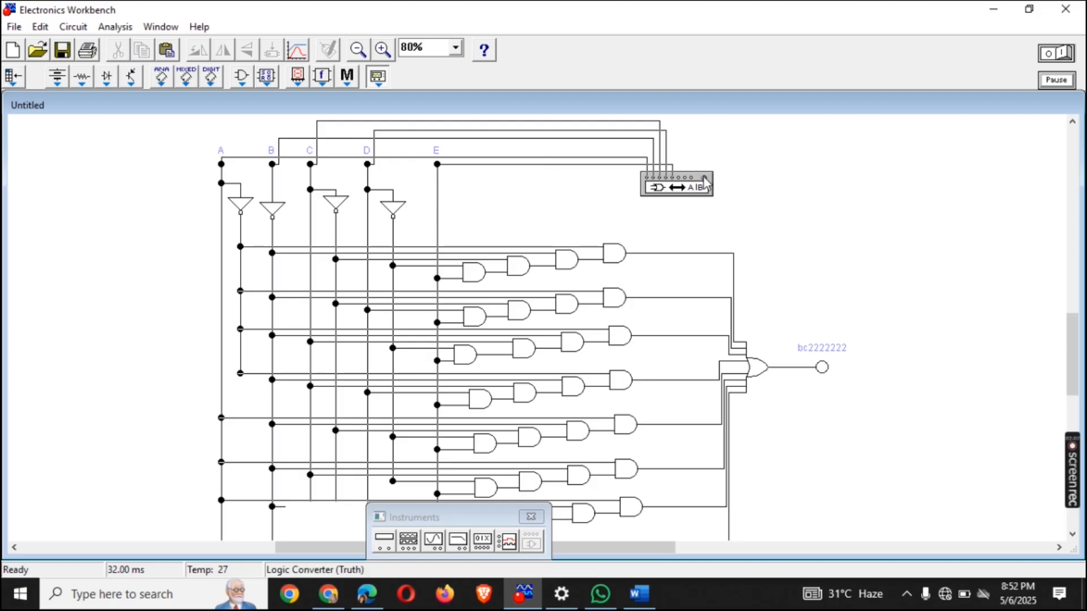
pyautogui.moveTo(704, 177); pyautogui.dragTo(794, 368)
# - Open the Logic Converter and convert the circuit into its truth table and simplified Boolean expression
pyautogui.doubleClick(684, 192)
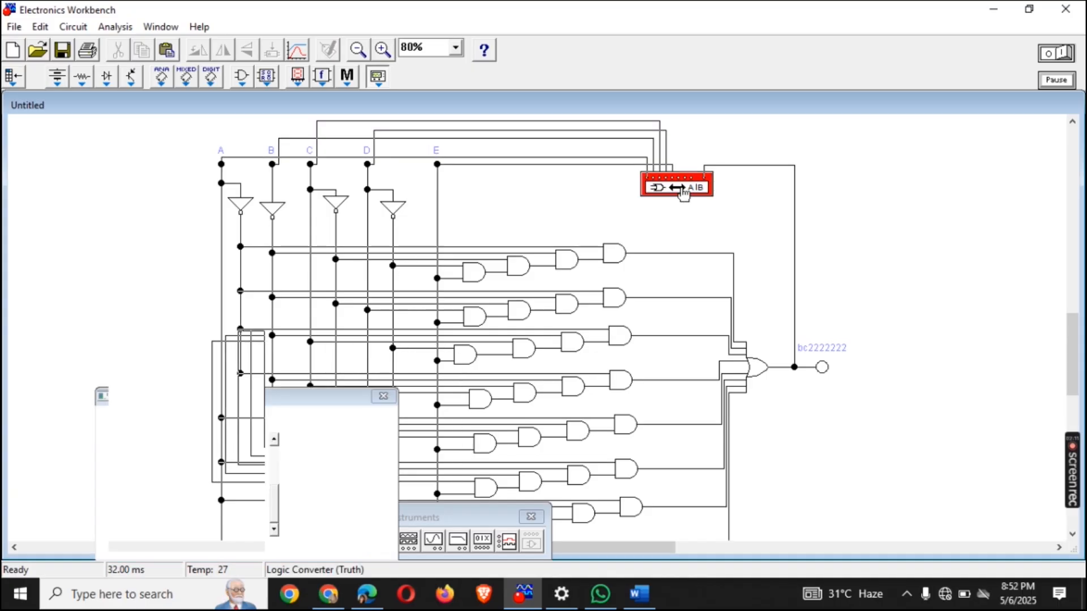
pyautogui.moveTo(77, 338); pyautogui.dragTo(457, 574)
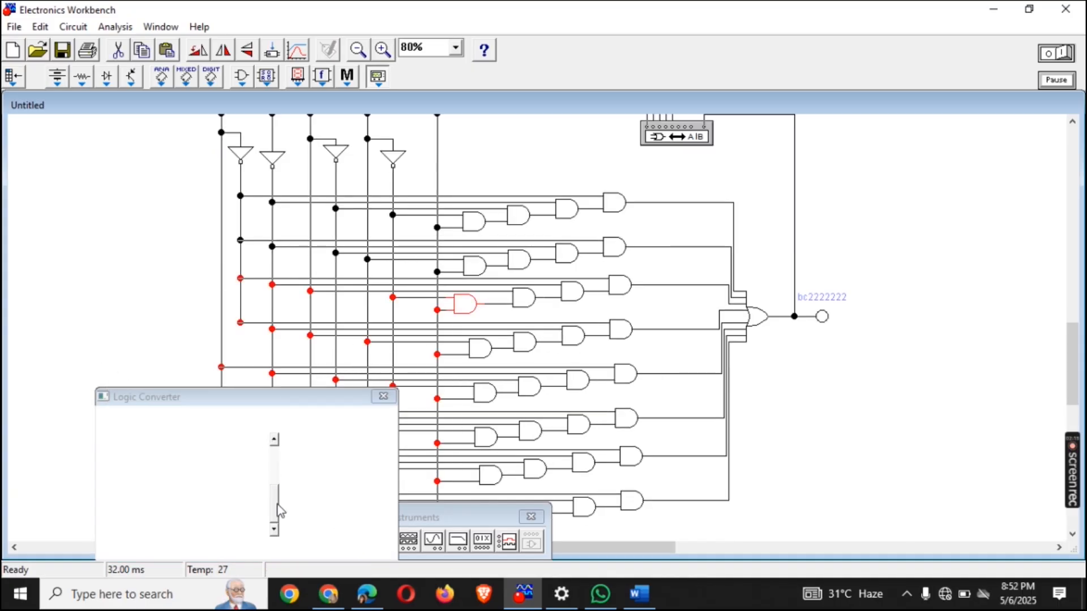
pyautogui.moveTo(277, 501)
pyautogui.mouseDown()
pyautogui.moveTo(276, 465)
pyautogui.moveTo(279, 522)
pyautogui.mouseUp()
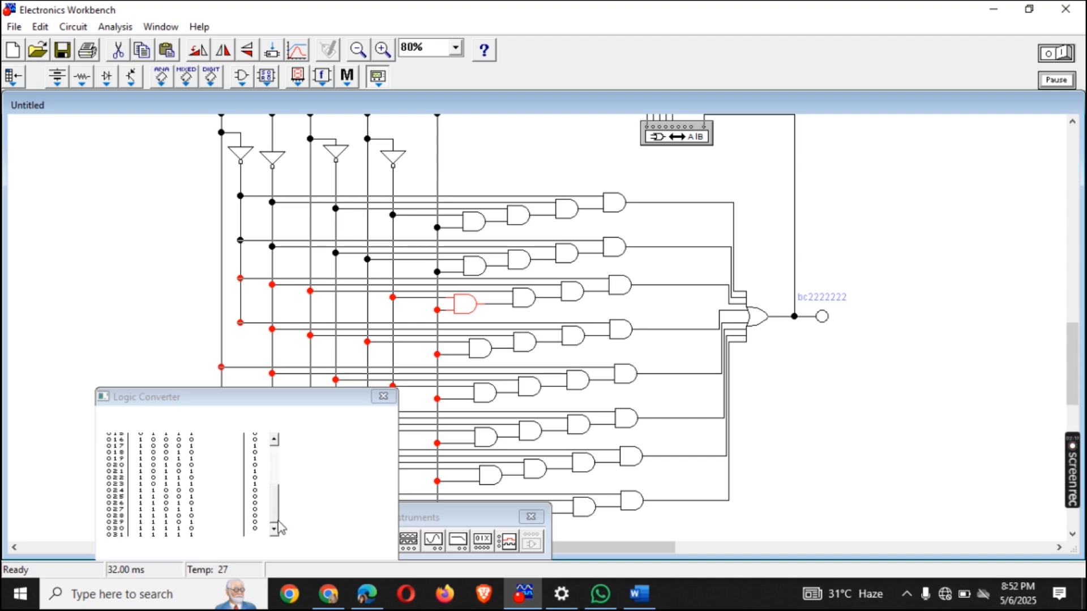
pyautogui.click(85, 323)
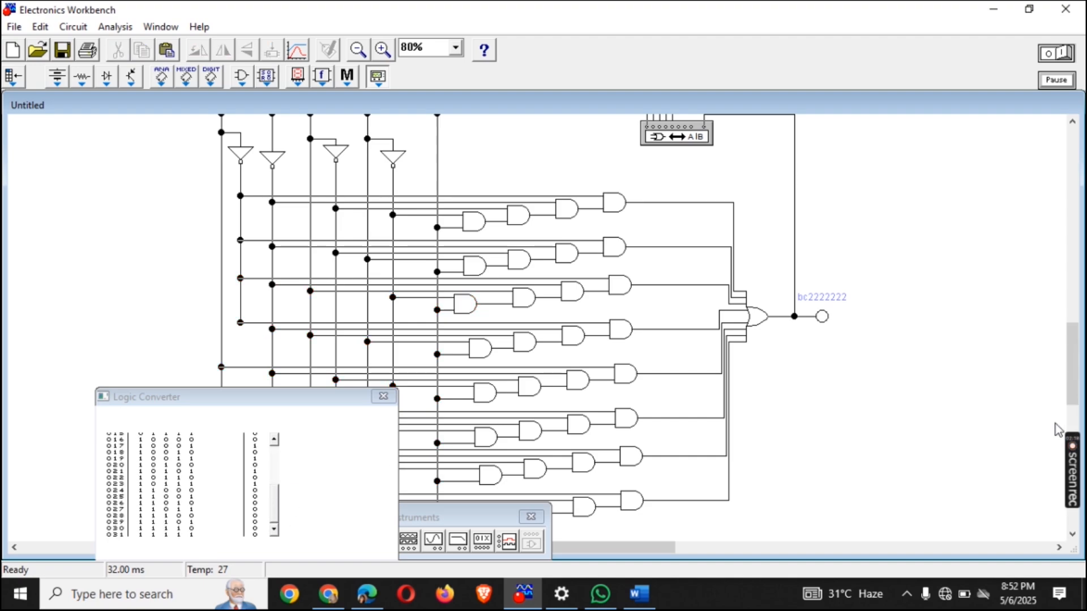
pyautogui.click(1073, 447)
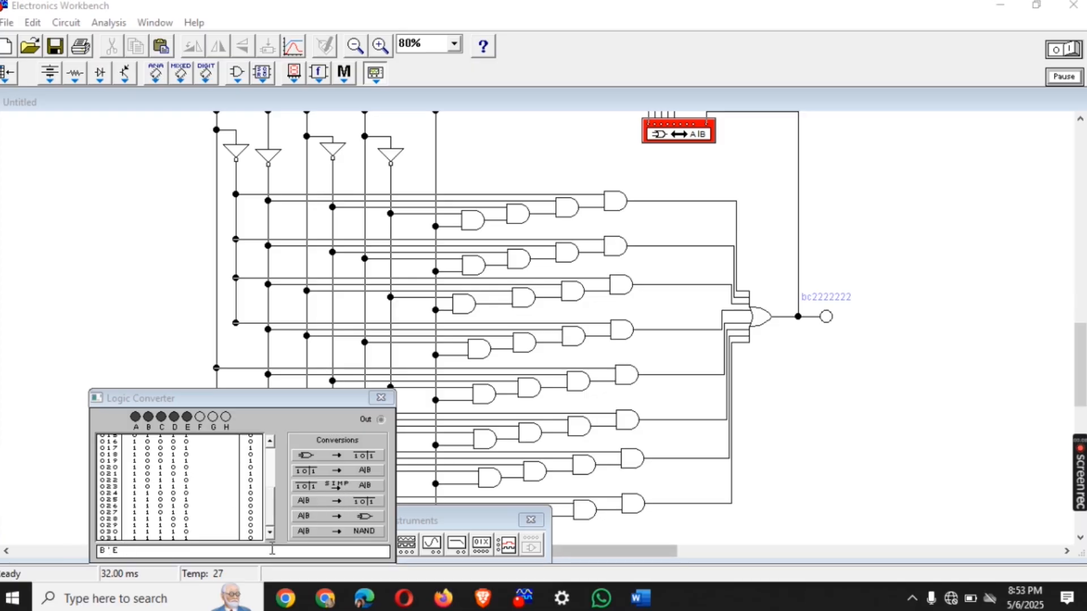
# - Convert the simplified expression into a NAND-gate circuit and place it in the empty area beside the red probe
pyautogui.click(348, 532)
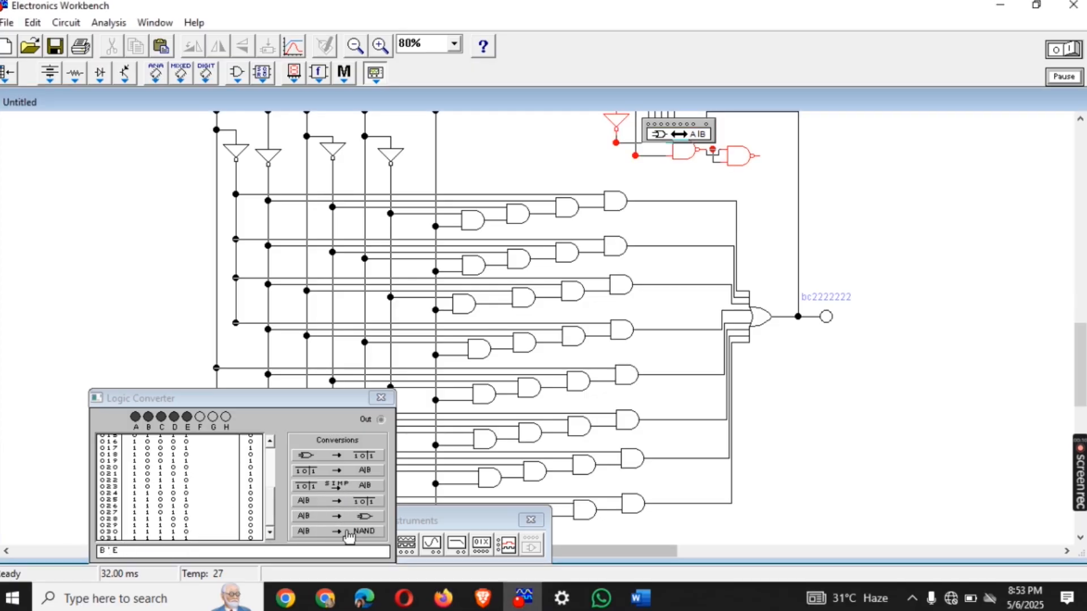
pyautogui.moveTo(682, 152); pyautogui.dragTo(940, 391)
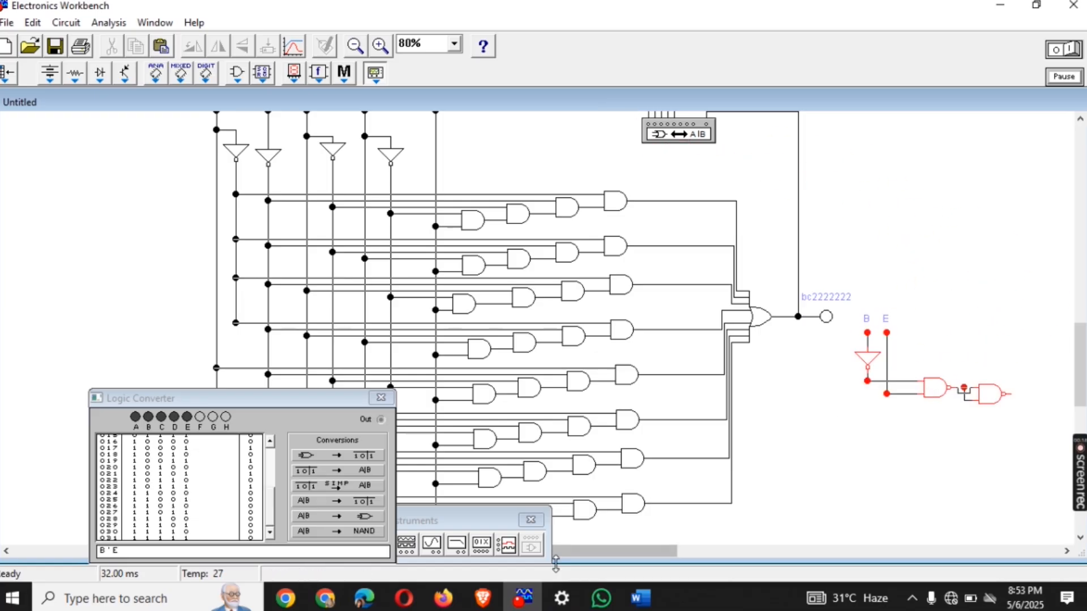
# - Label the last NAND gate of the simplified circuit with the student ID
pyautogui.moveTo(599, 549); pyautogui.dragTo(650, 549)
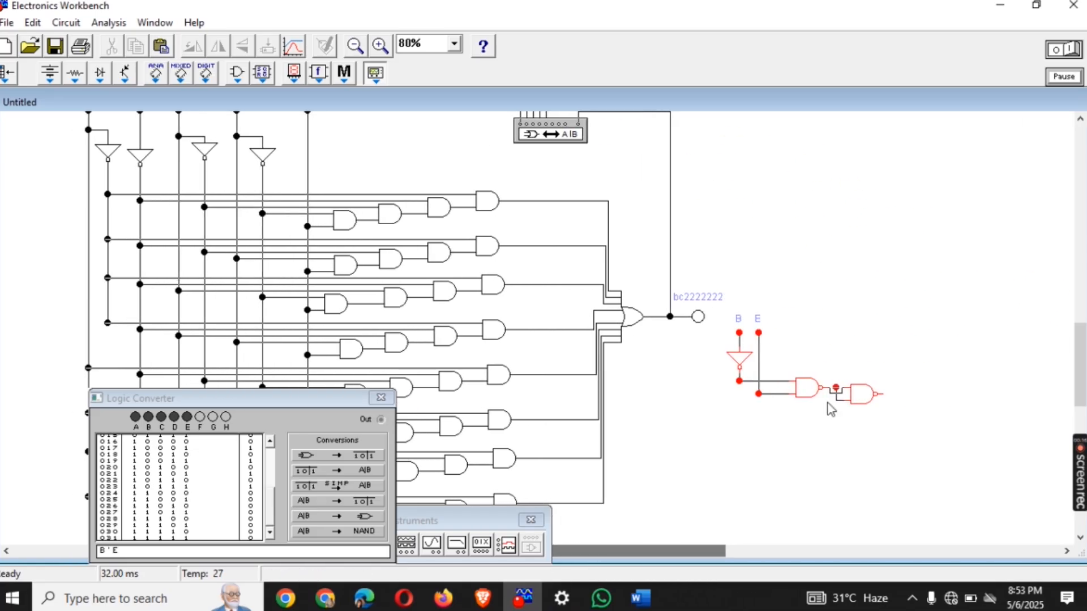
pyautogui.click(861, 379)
pyautogui.click(862, 391)
pyautogui.rightClick(858, 389)
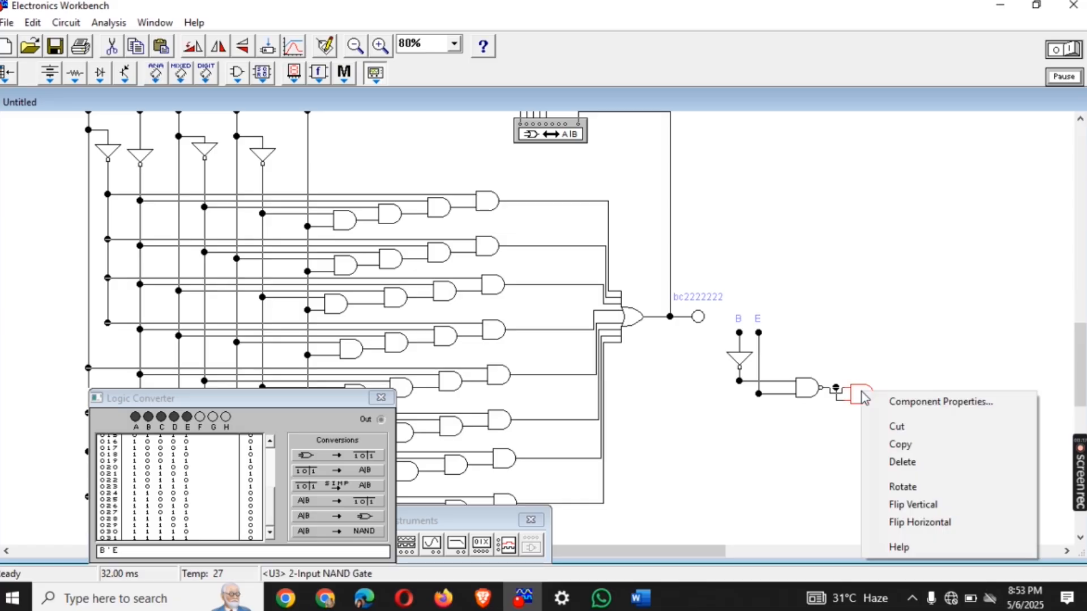
pyautogui.click(903, 402)
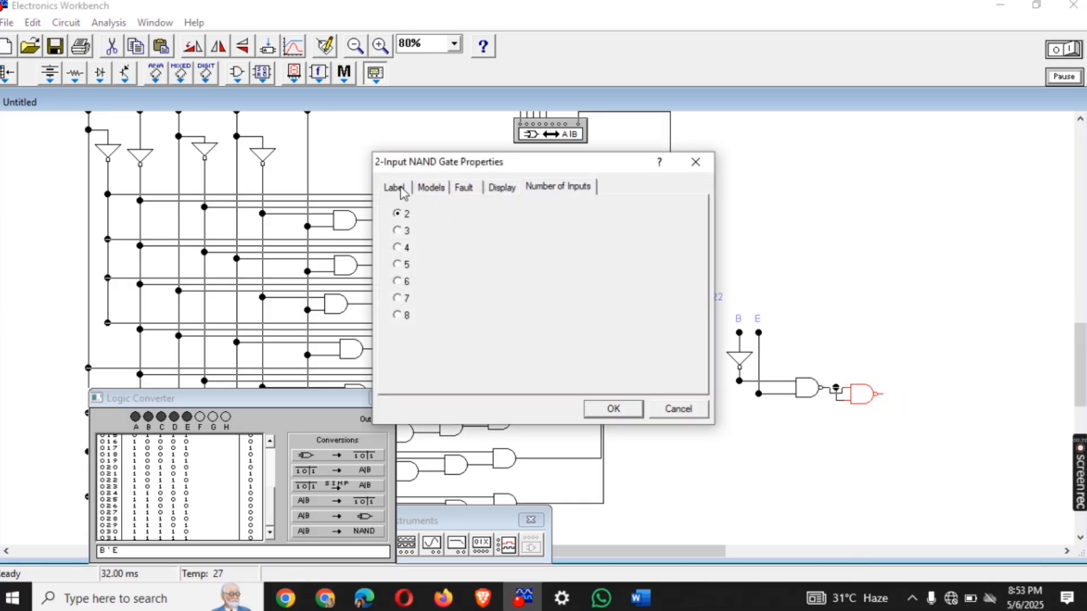
pyautogui.click(397, 188)
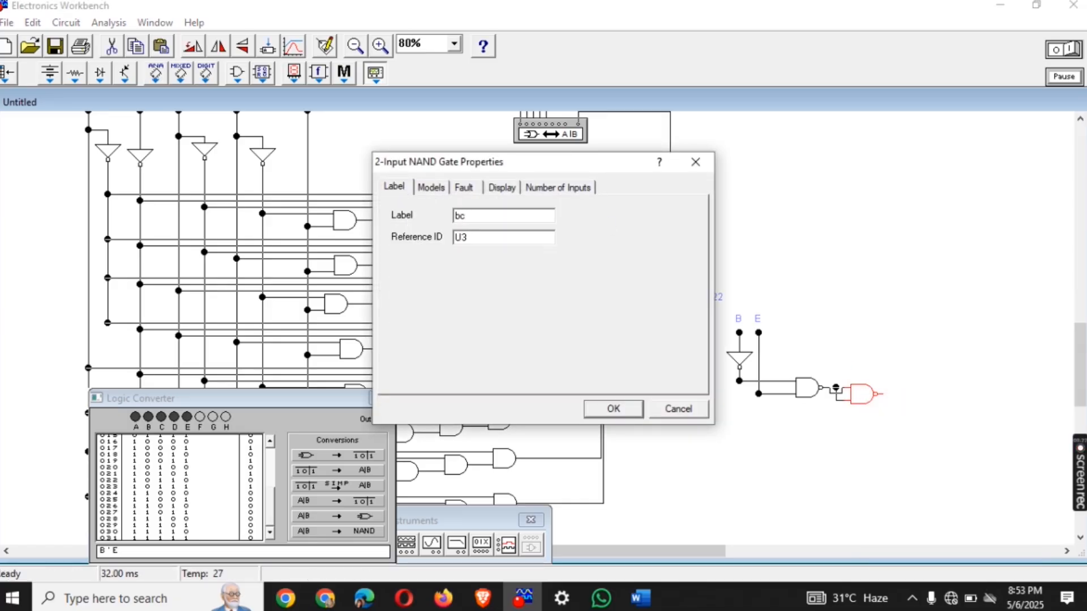
pyautogui.write('bc222222222222')
pyautogui.press('Return')
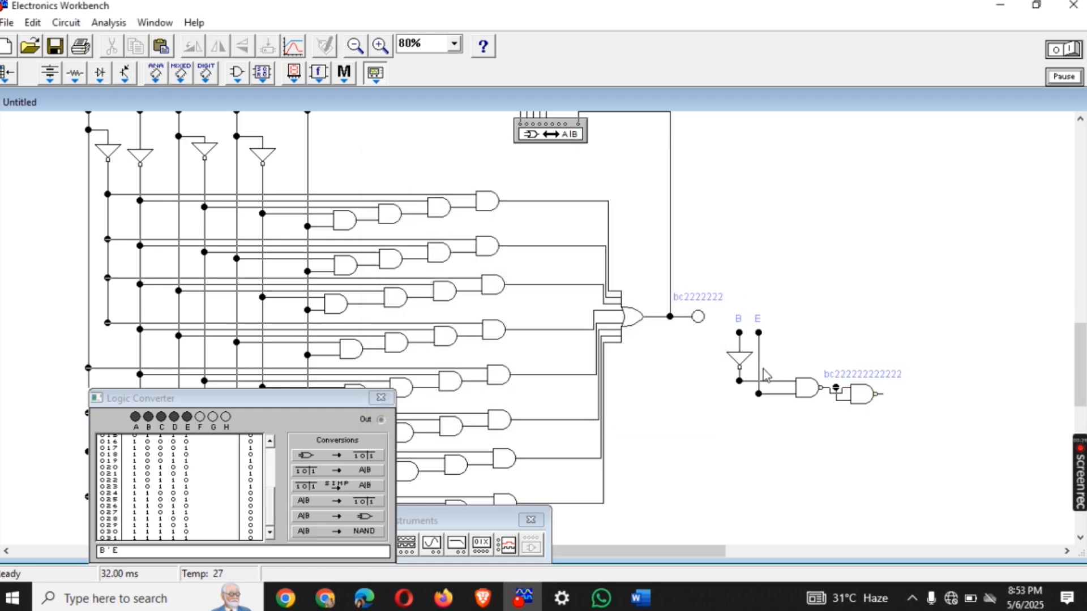
# - Switch to Word and check the Question No. 1 section against the circuit task in the assignment PDF in Edge
pyautogui.click(638, 599)
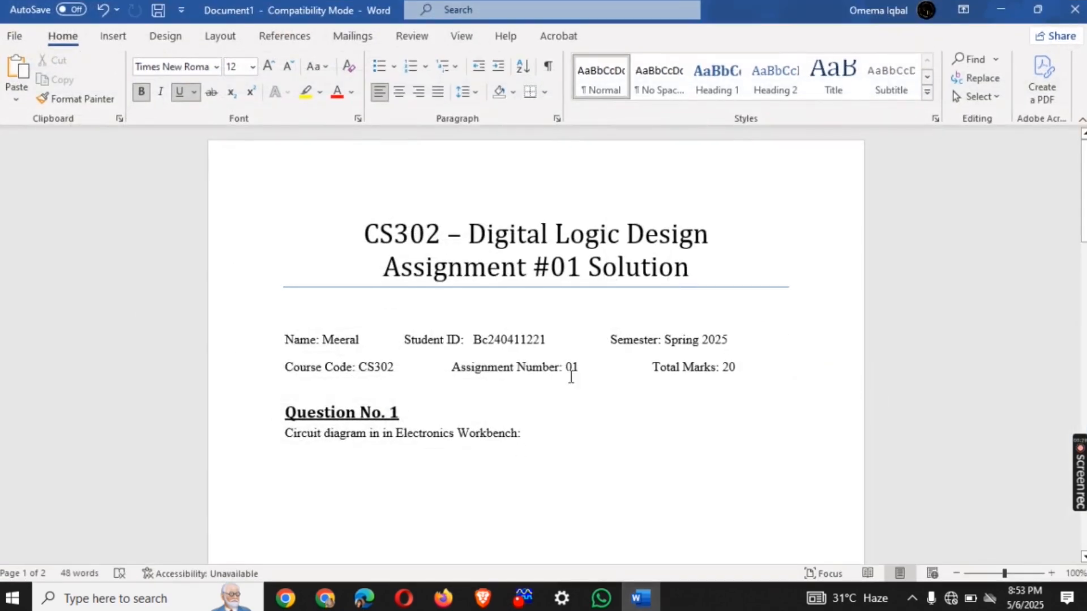
pyautogui.scroll(-5, 521, 451)
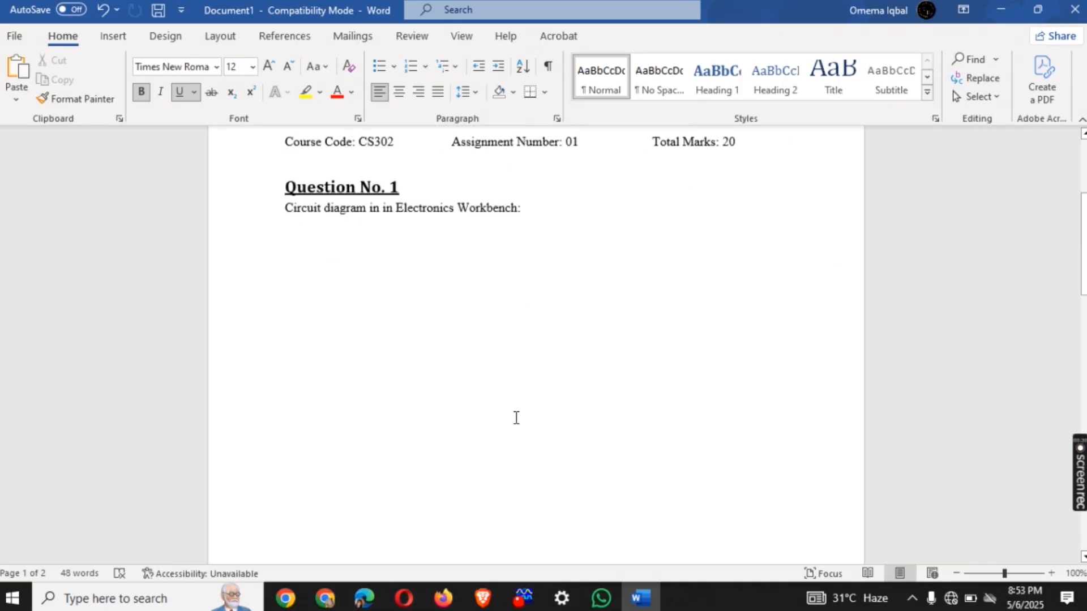
pyautogui.click(362, 597)
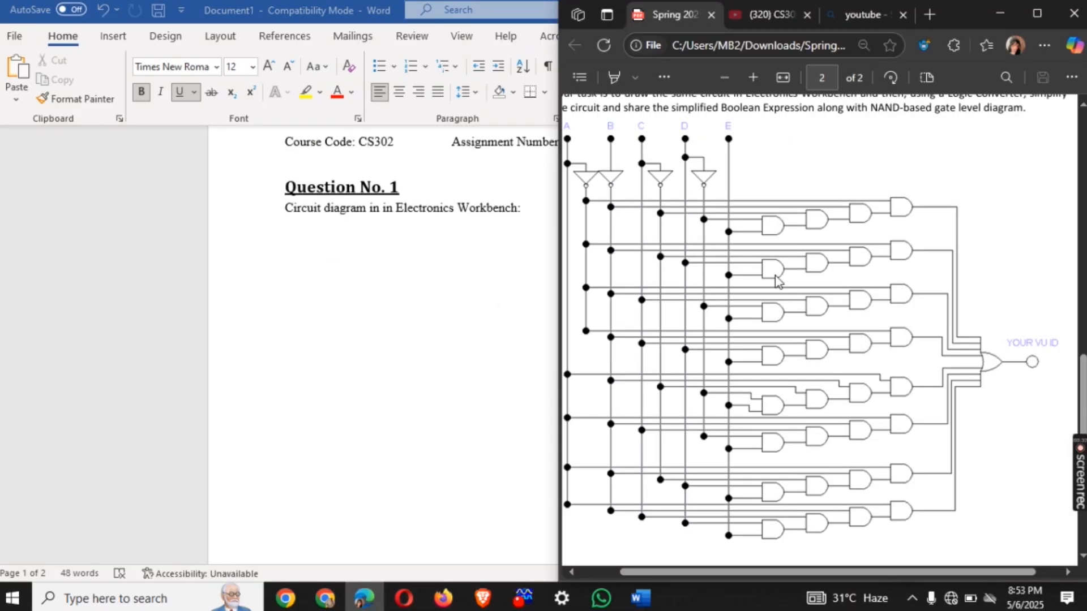
pyautogui.scroll(5, 775, 282)
pyautogui.hscroll(-1, 725, 420)
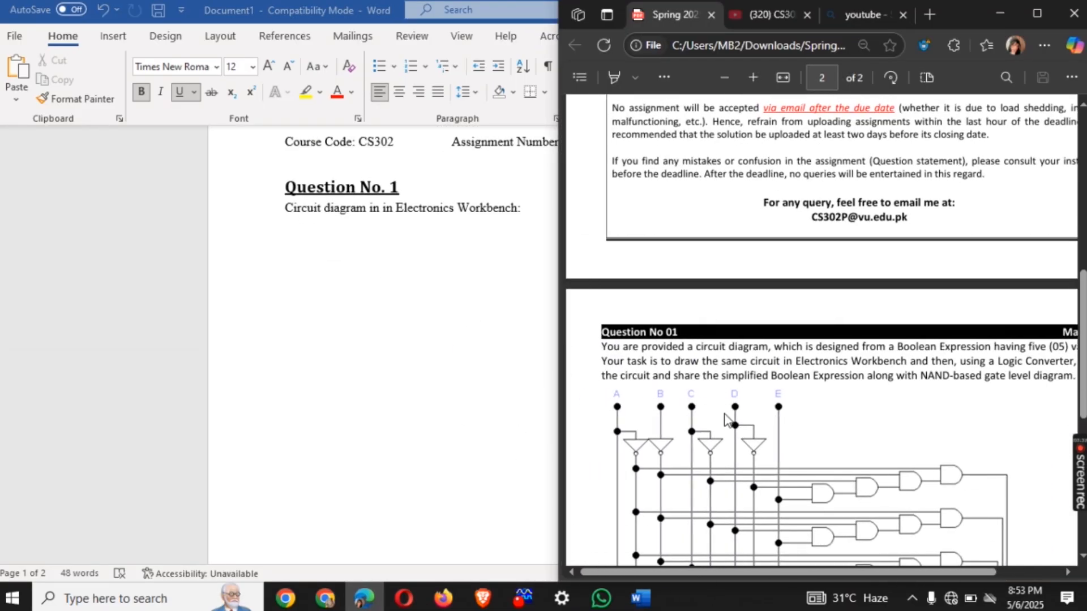
pyautogui.hscroll(2, 725, 420)
pyautogui.click(1038, 13)
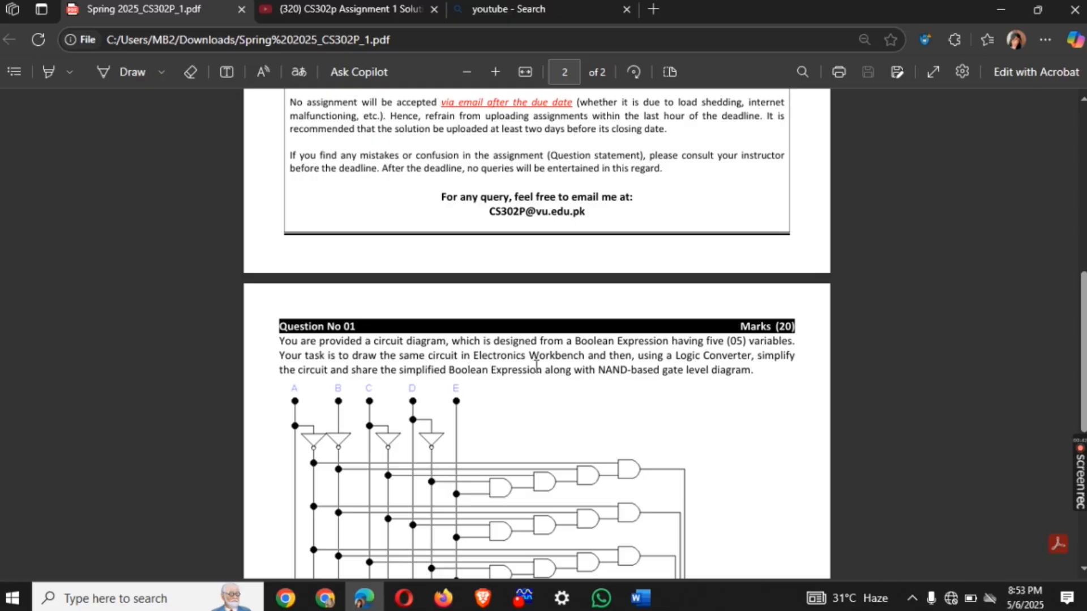
pyautogui.click(1001, 10)
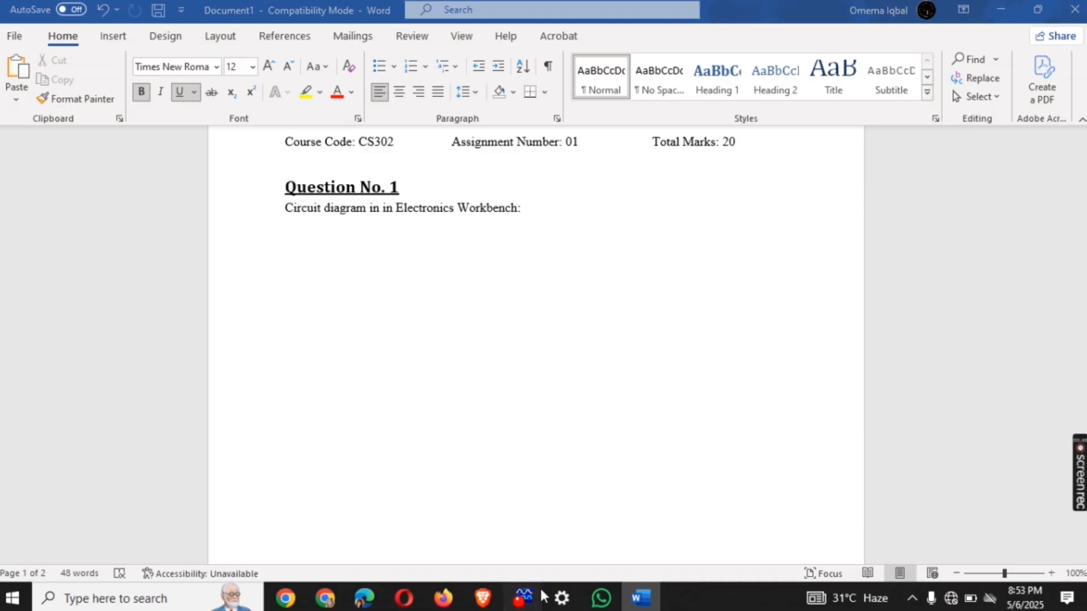
# - Switch to Electronics Workbench and close the Logic Converter window covering the five-variable circuit
pyautogui.click(523, 597)
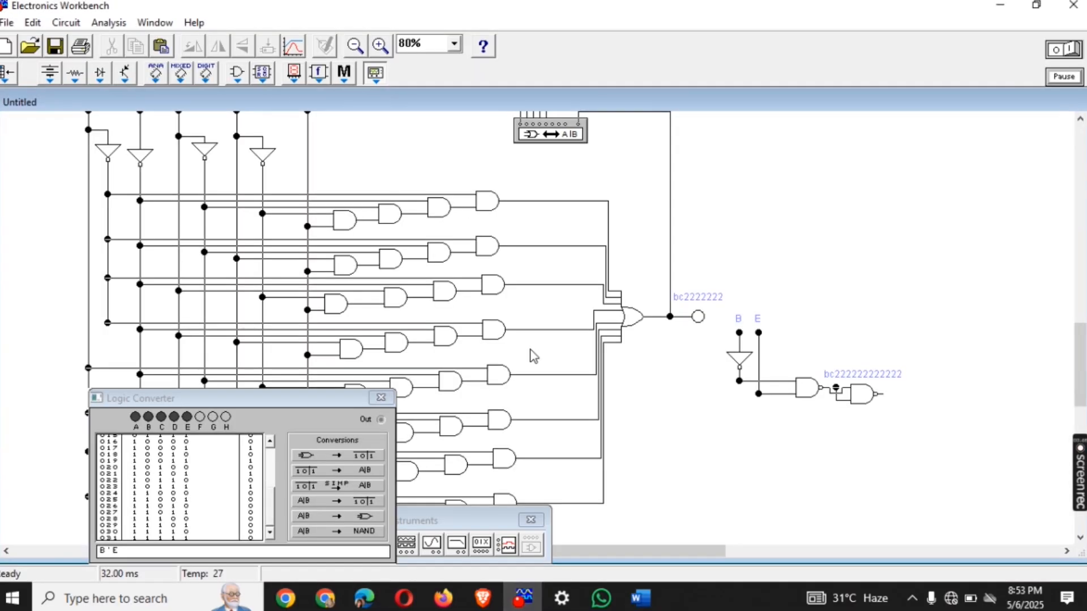
pyautogui.click(387, 403)
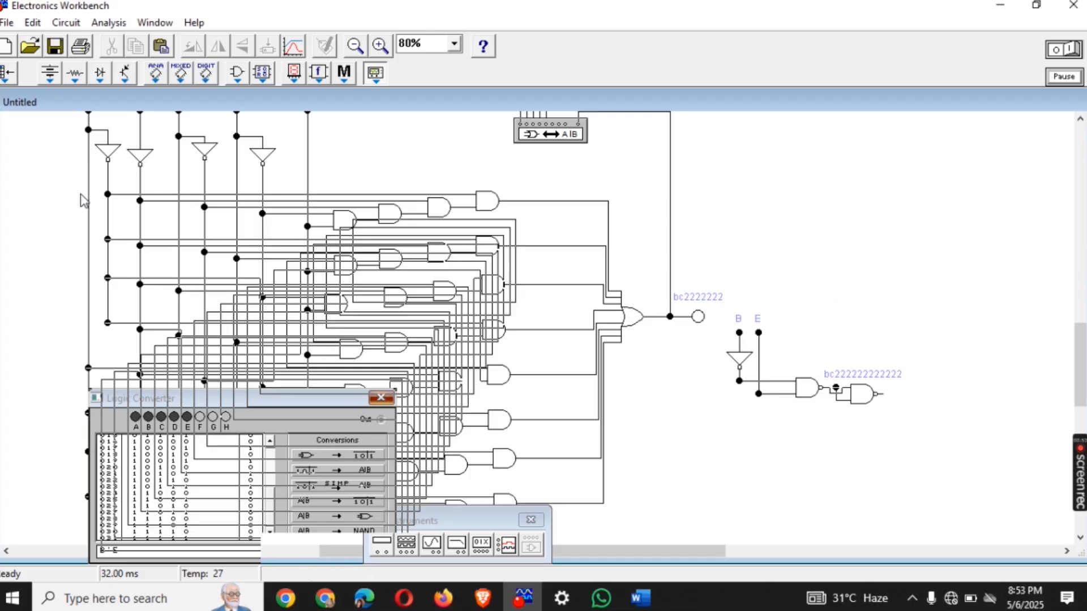
pyautogui.moveTo(13, 177); pyautogui.dragTo(728, 401)
pyautogui.click(761, 352)
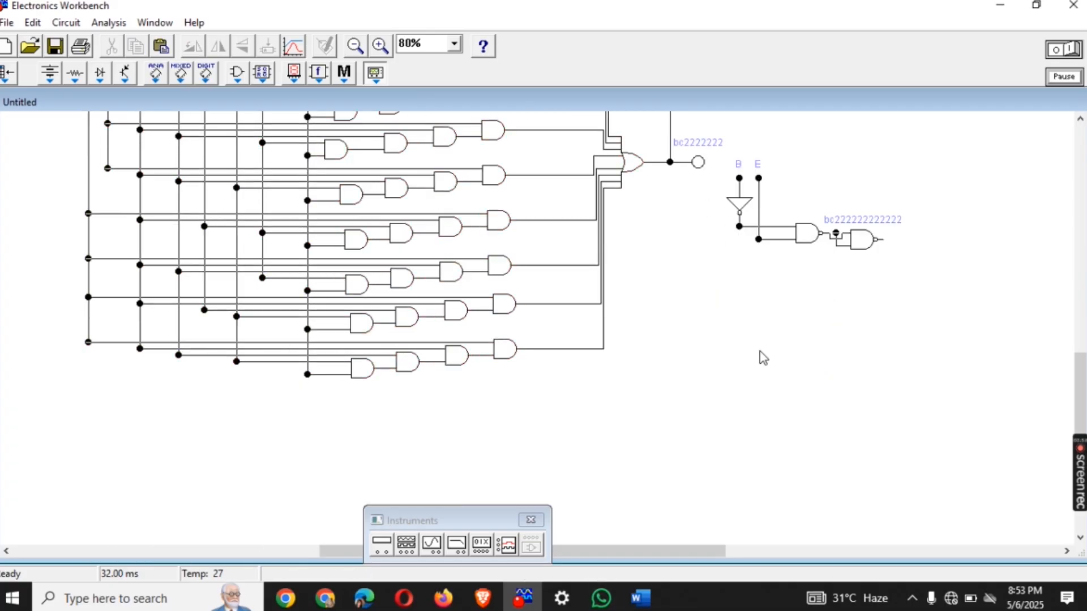
# - Set the zoom to 50% and select the whole five-variable circuit, including the Logic Converter and the red probe
pyautogui.scroll(5, 793, 336)
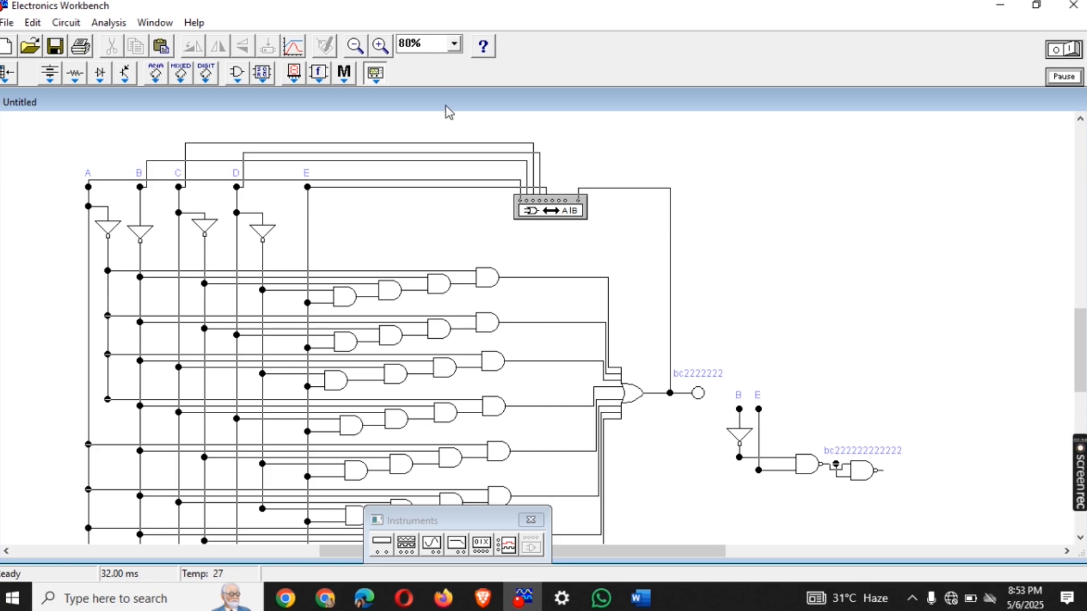
pyautogui.click(454, 45)
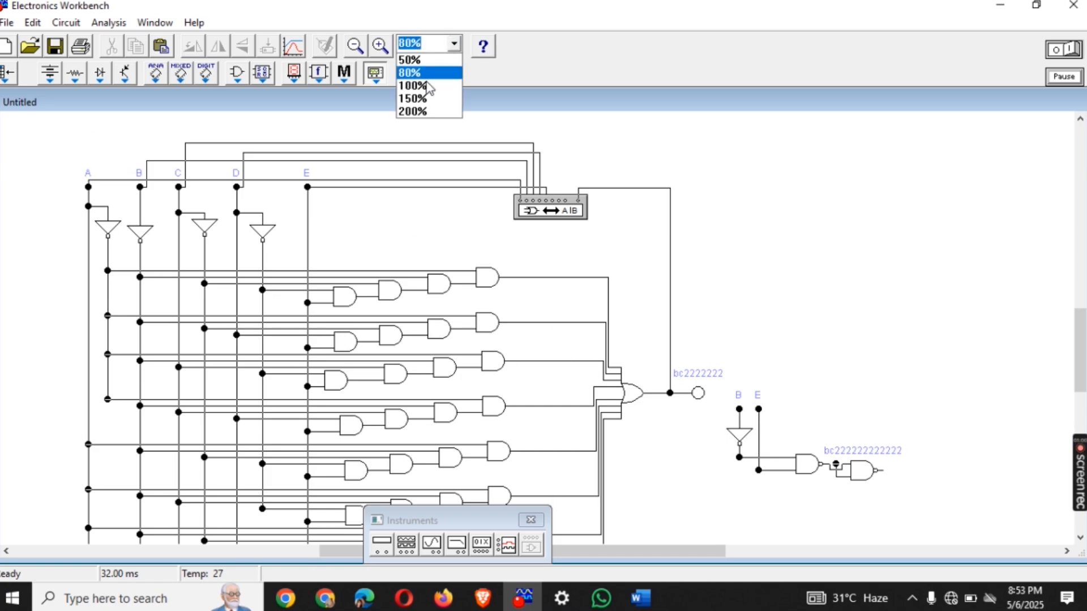
pyautogui.click(429, 59)
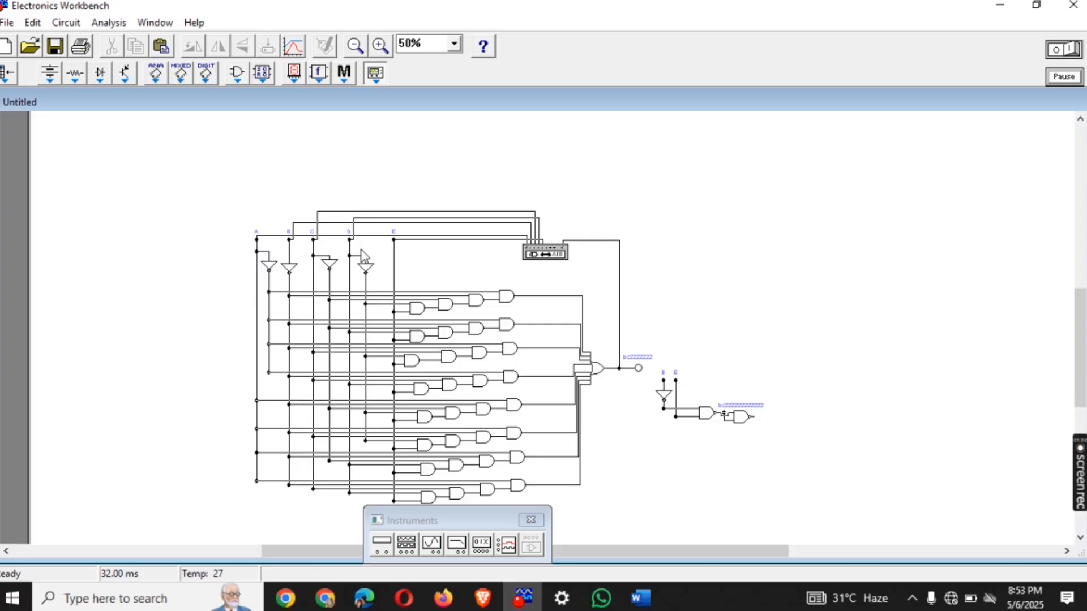
pyautogui.moveTo(220, 193); pyautogui.dragTo(654, 508)
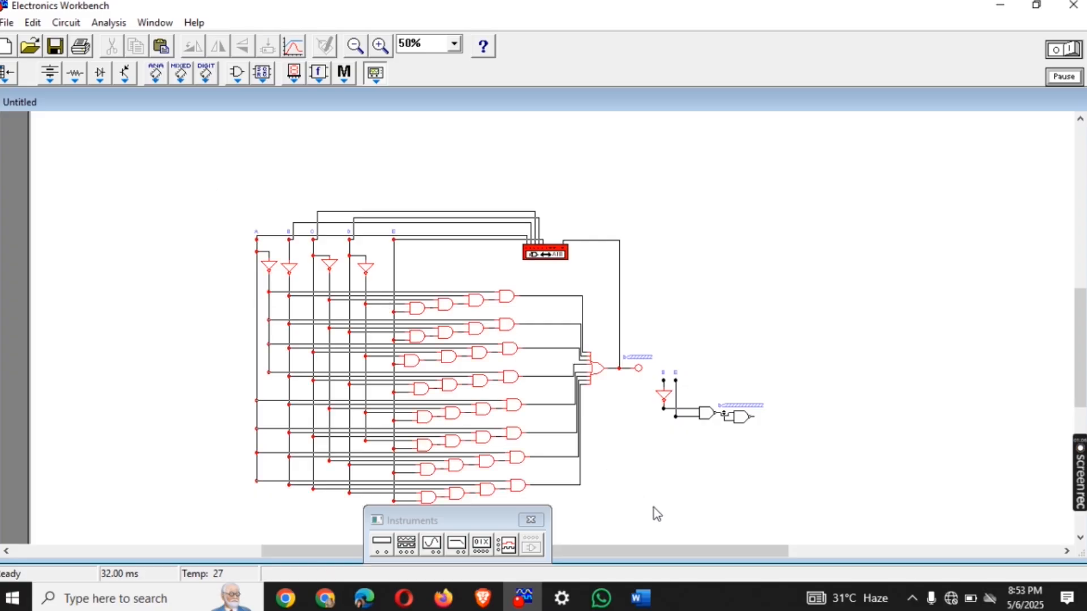
# - Switch to Word, review the Question No. 2 section and check it against the question text in the assignment PDF
pyautogui.click(524, 598)
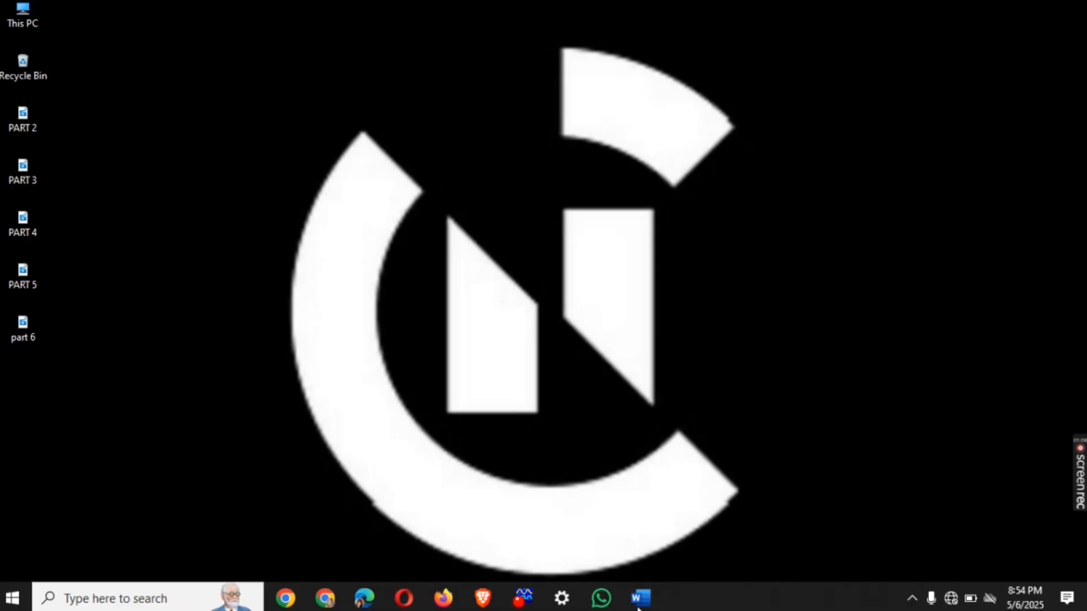
pyautogui.click(640, 598)
pyautogui.click(527, 344)
pyautogui.scroll(-10, 527, 344)
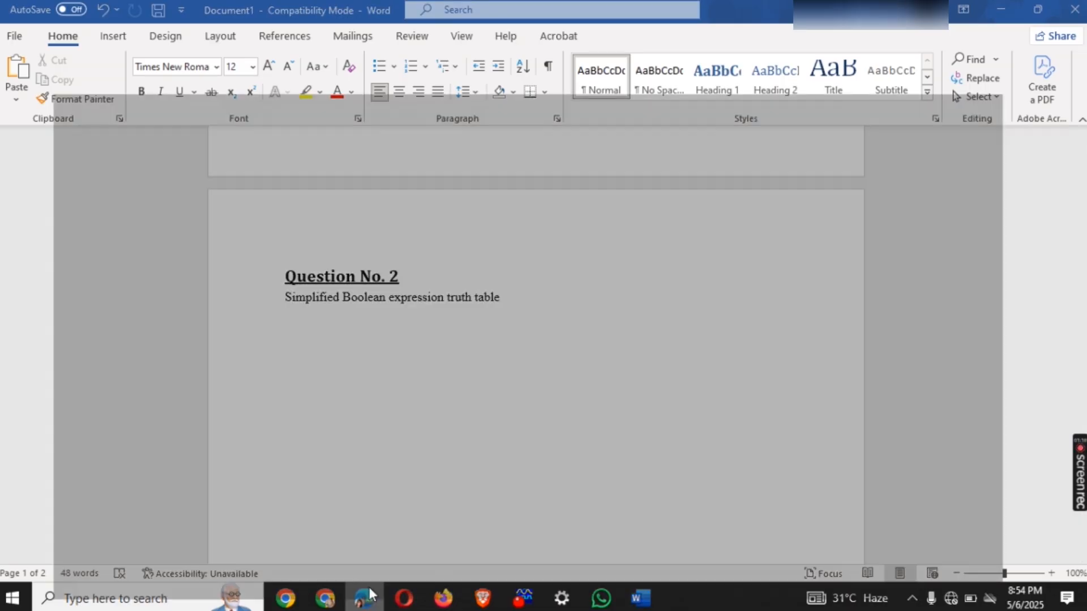
pyautogui.click(362, 509)
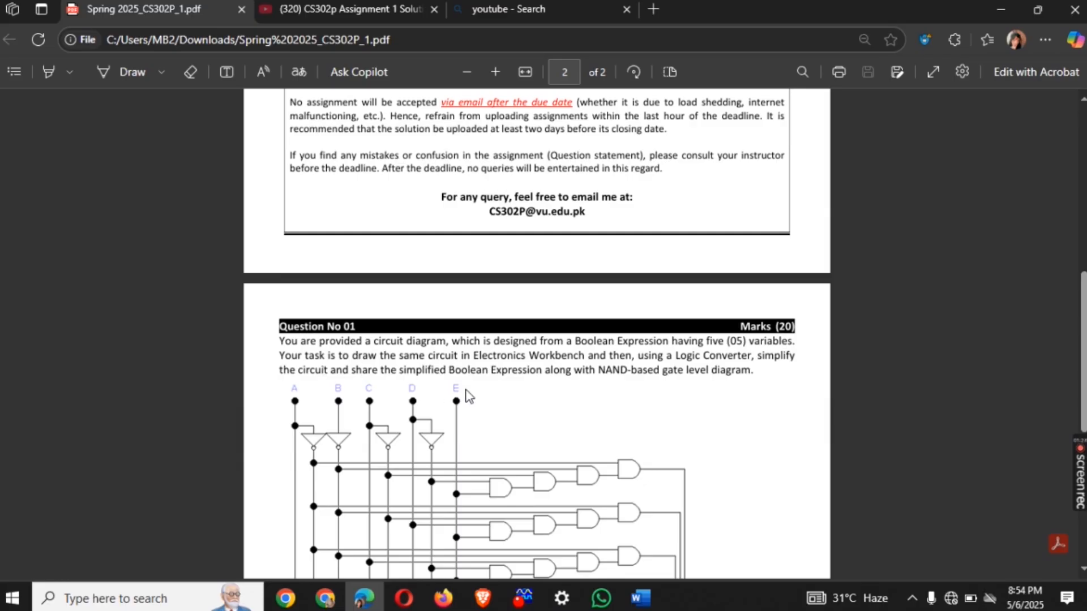
pyautogui.click(1001, 10)
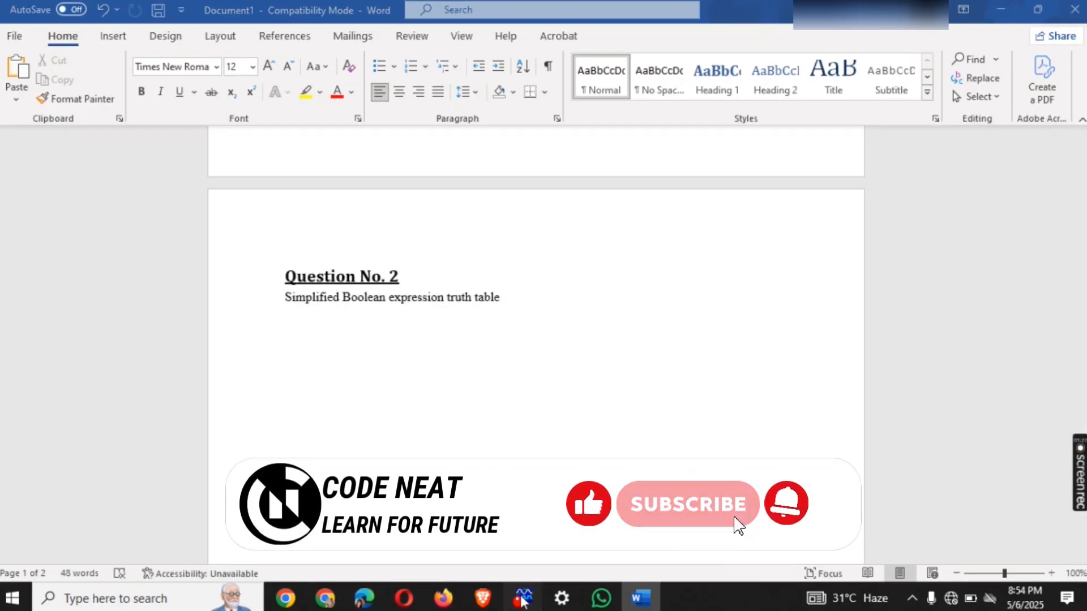
# - Switch to Electronics Workbench and reopen the Logic Converter with its truth table and simplified expression
pyautogui.click(522, 598)
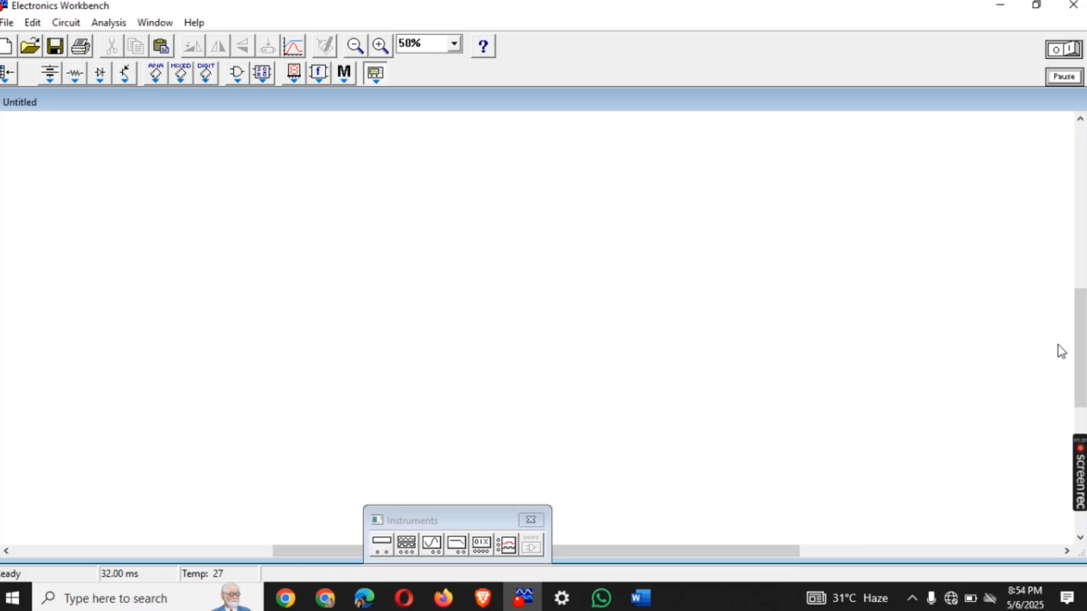
pyautogui.moveTo(1081, 363)
pyautogui.mouseDown()
pyautogui.moveTo(1078, 332)
pyautogui.moveTo(1081, 367)
pyautogui.mouseUp()
pyautogui.click(774, 304)
pyautogui.click(518, 260)
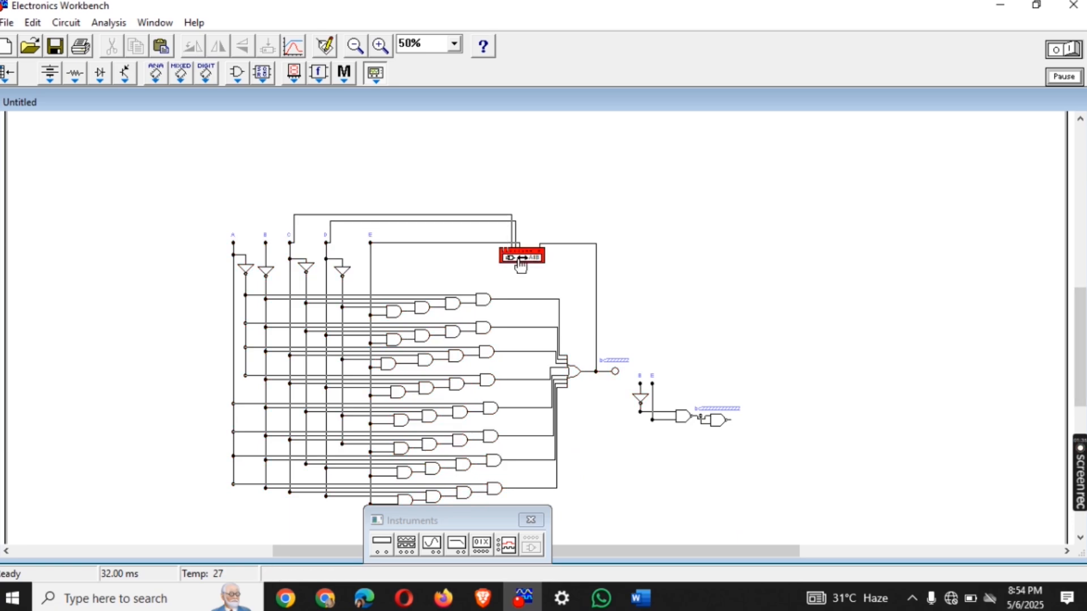
pyautogui.doubleClick(519, 260)
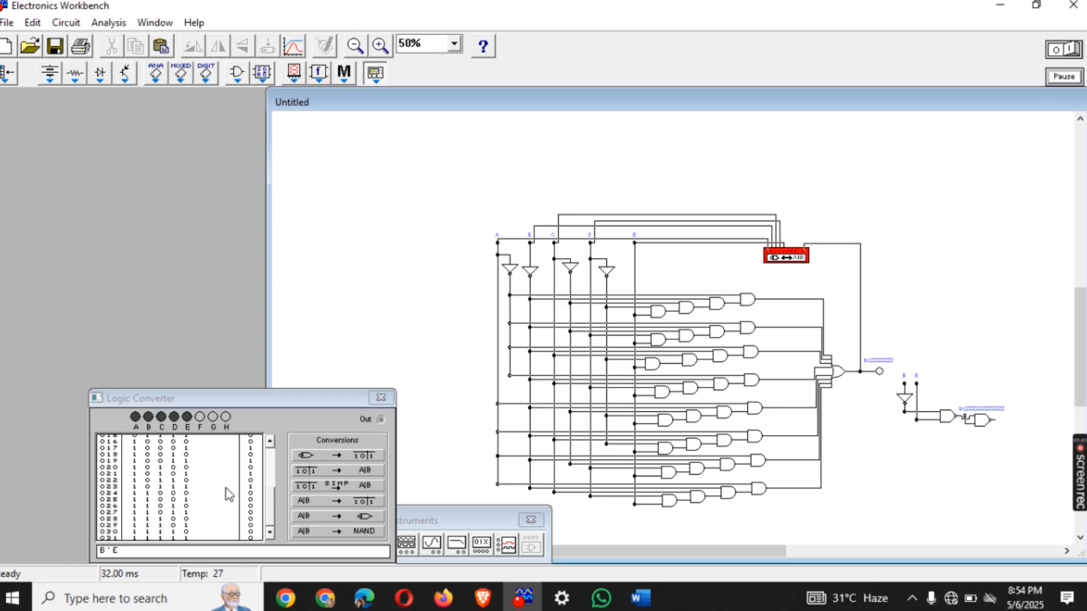
# - Switch to Word and review the truth table section under Question No. 2 and the NAND diagram section under Question No. 3
pyautogui.click(642, 599)
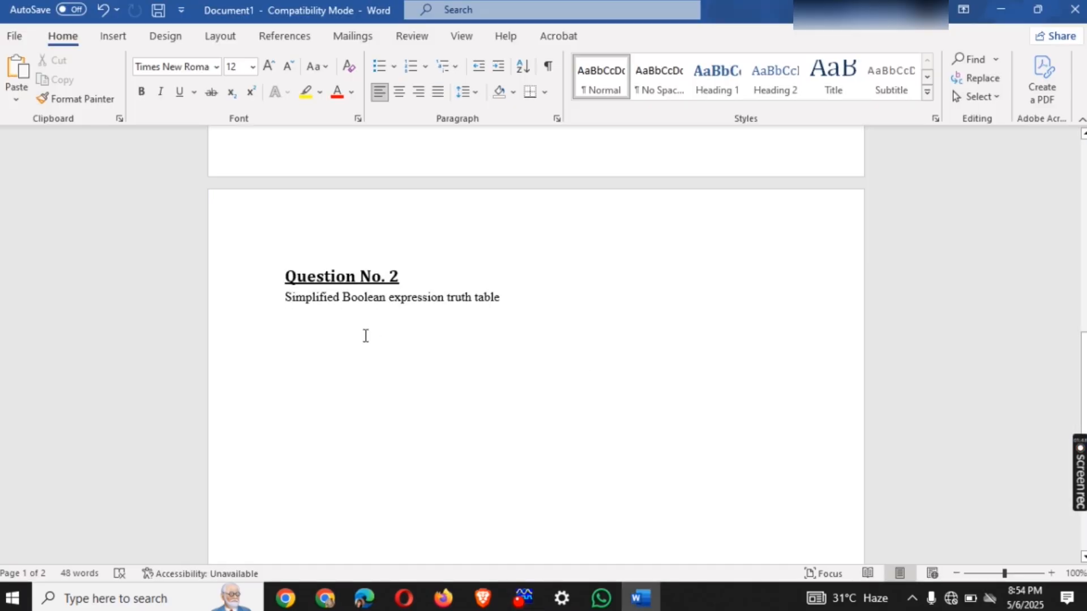
pyautogui.click(383, 380)
pyautogui.scroll(-10, 381, 379)
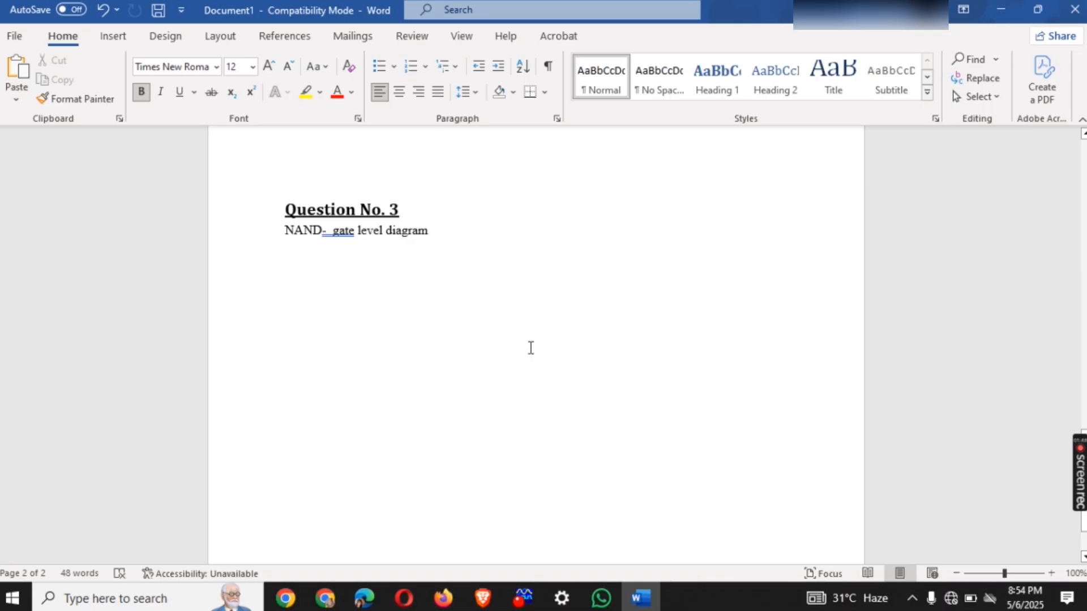
# - Switch to Electronics Workbench and select the simplified NAND-gate circuit with inputs B and E
pyautogui.click(524, 598)
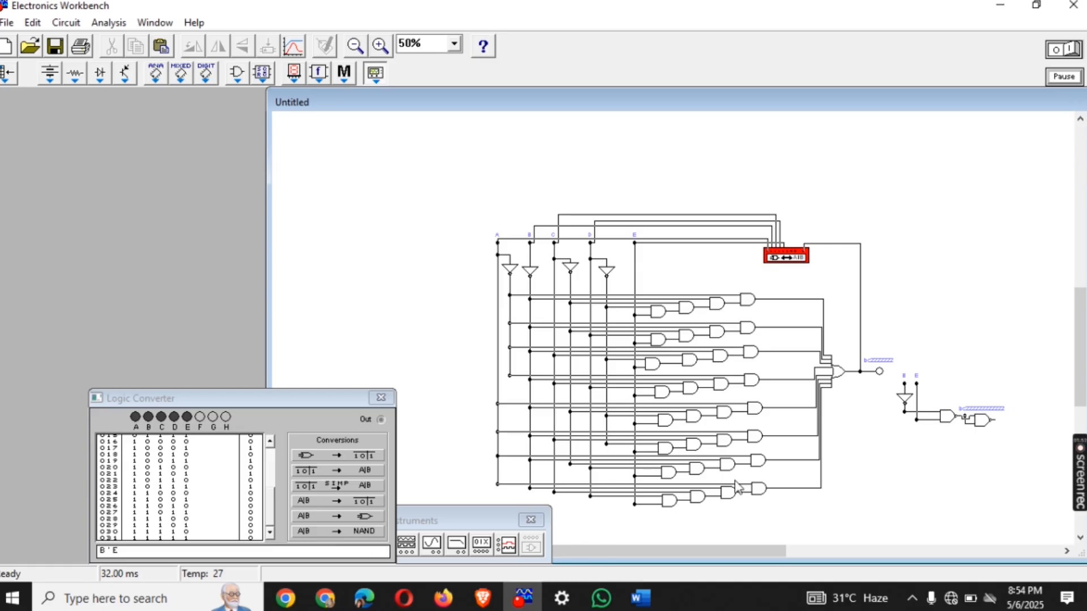
pyautogui.moveTo(652, 550); pyautogui.dragTo(703, 549)
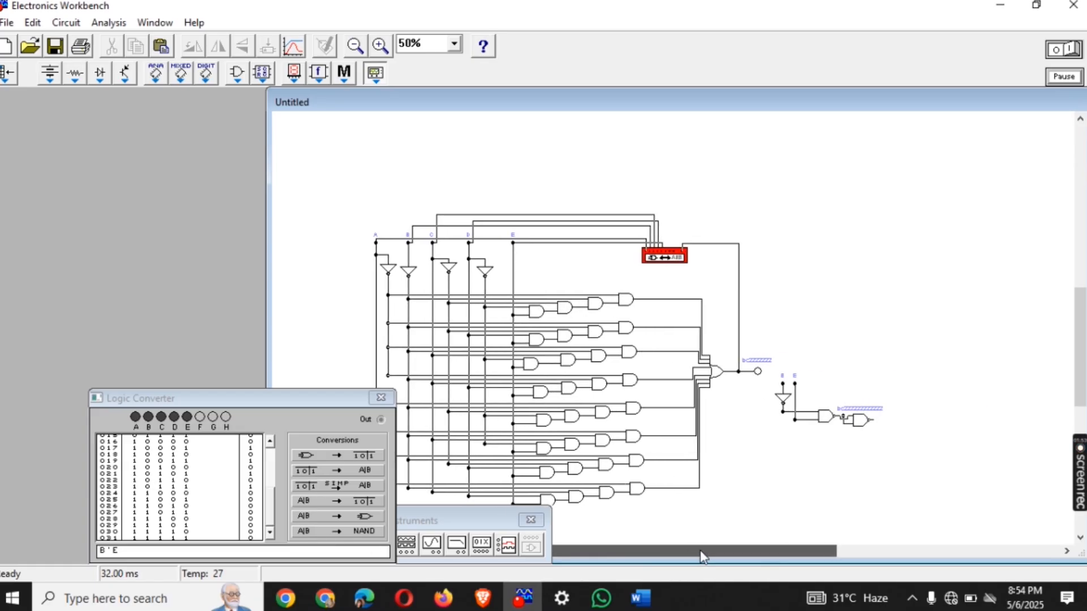
pyautogui.moveTo(769, 366); pyautogui.dragTo(902, 455)
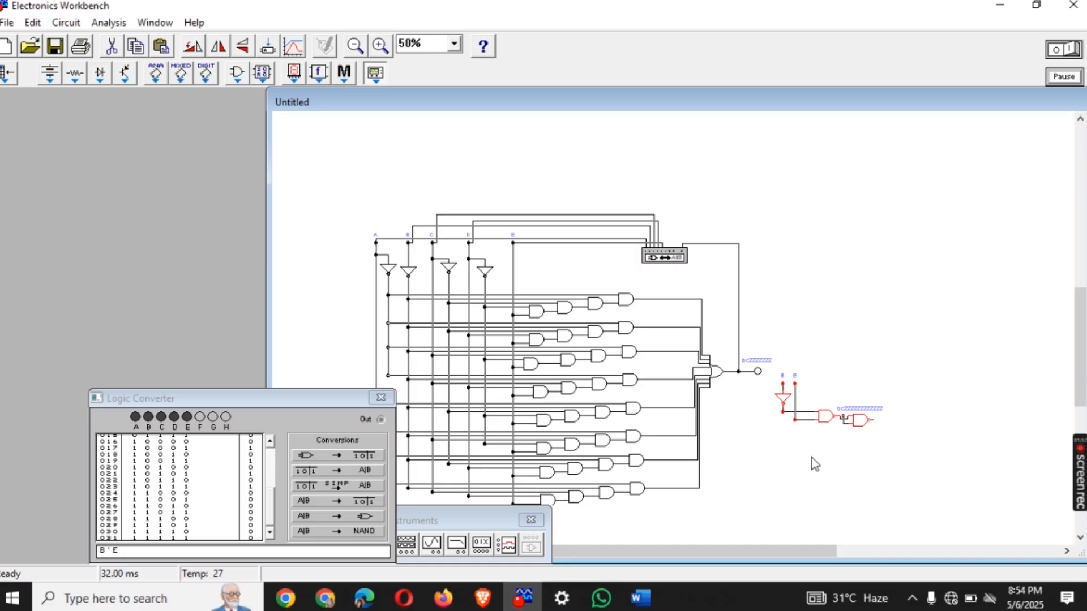
# - Switch to Word and review the solution document from the Question No. 3 section up to the title and Question No. 1
pyautogui.click(648, 604)
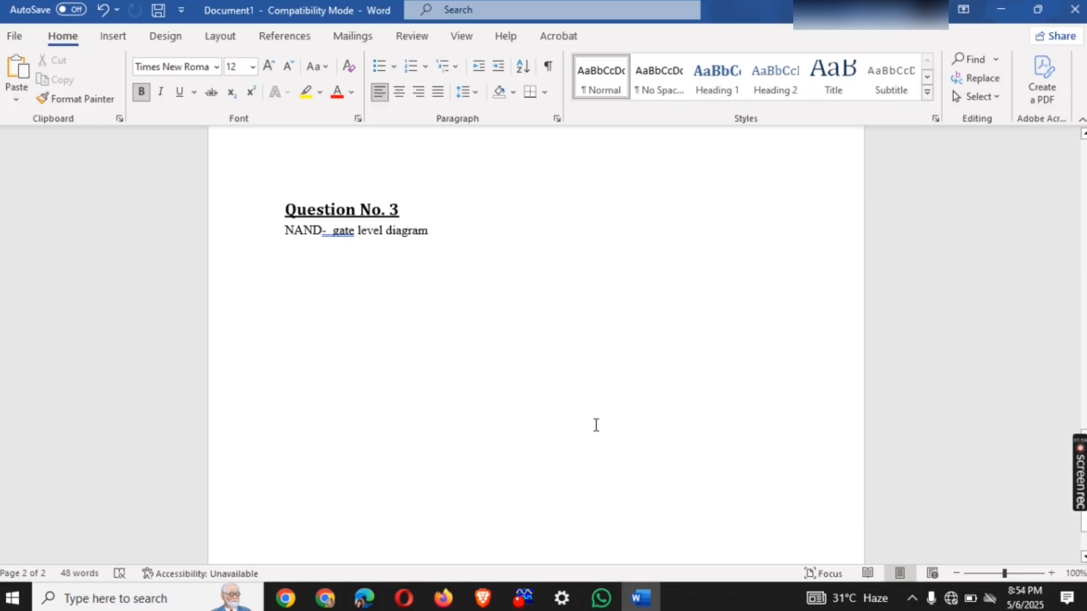
pyautogui.scroll(-5, 595, 425)
pyautogui.scroll(10, 596, 425)
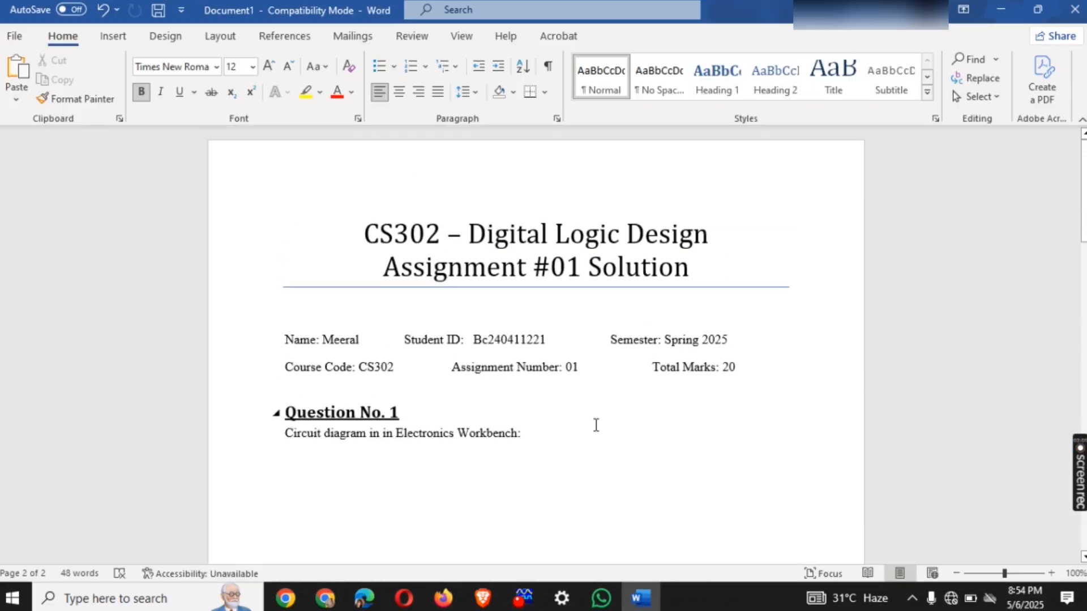
pyautogui.scroll(-4, 596, 426)
pyautogui.scroll(4, 597, 426)
pyautogui.scroll(-5, 552, 508)
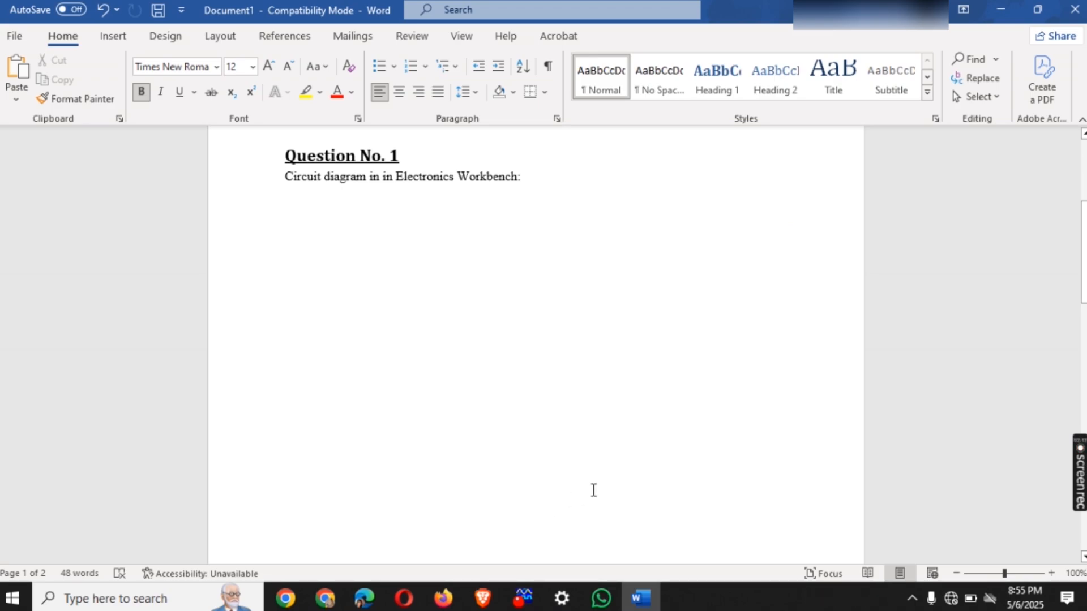
# - Examine both complete circuits in Electronics Workbench, and return to the title and student details of the Word document
pyautogui.click(523, 599)
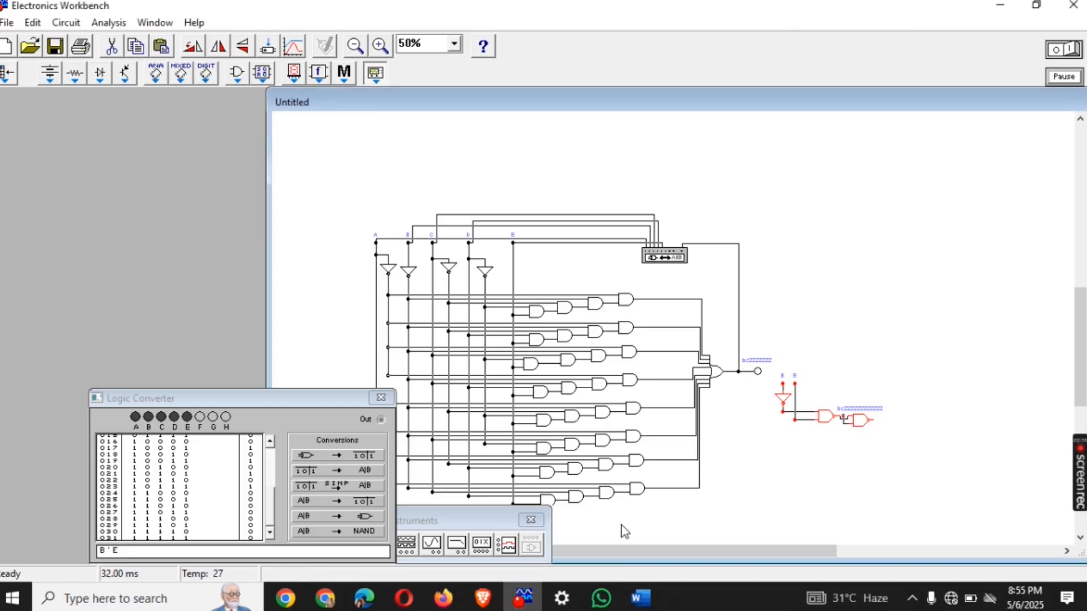
pyautogui.moveTo(630, 549); pyautogui.dragTo(639, 549)
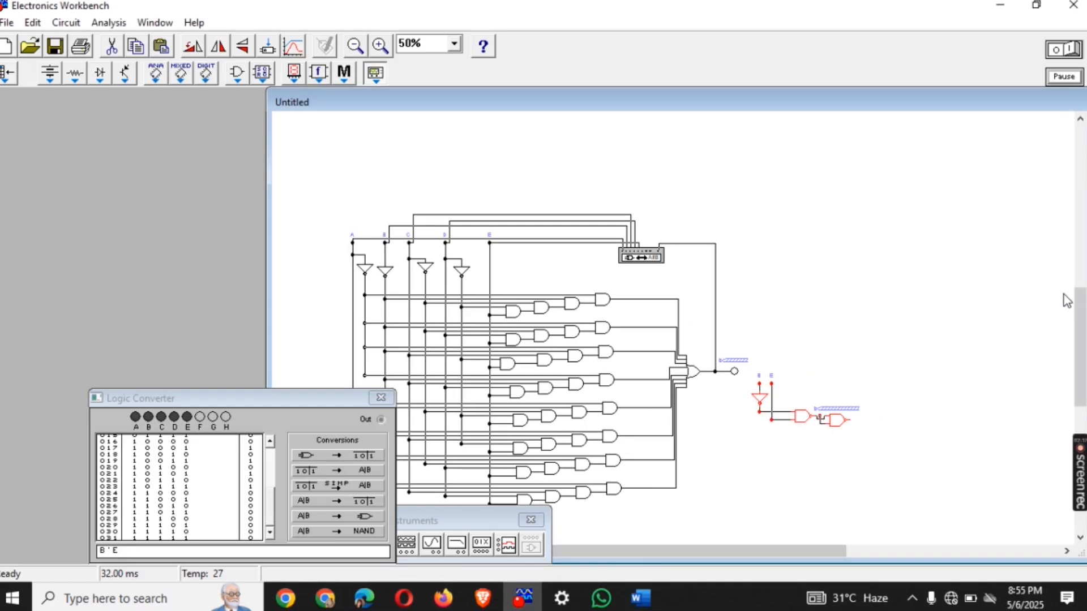
pyautogui.moveTo(1078, 309); pyautogui.dragTo(1078, 332)
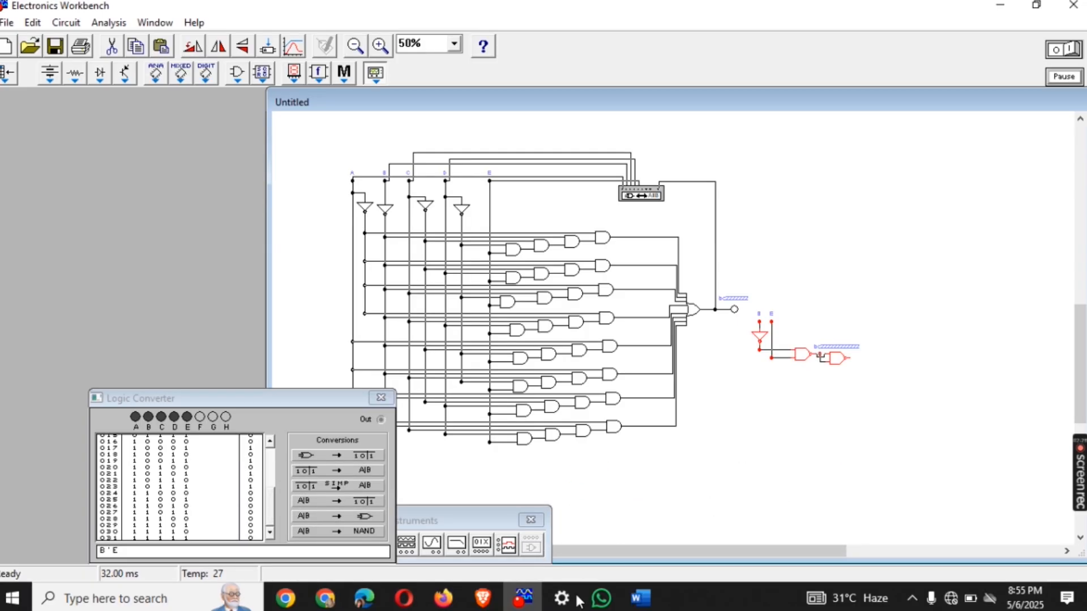
pyautogui.click(640, 598)
pyautogui.scroll(5, 728, 431)
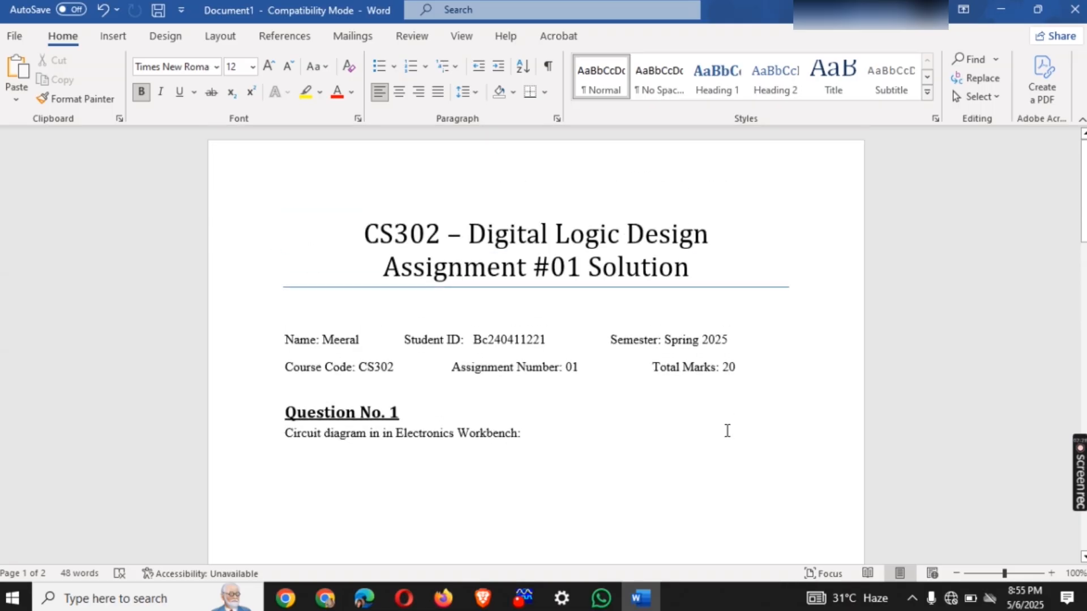
pyautogui.moveTo(1081, 479)
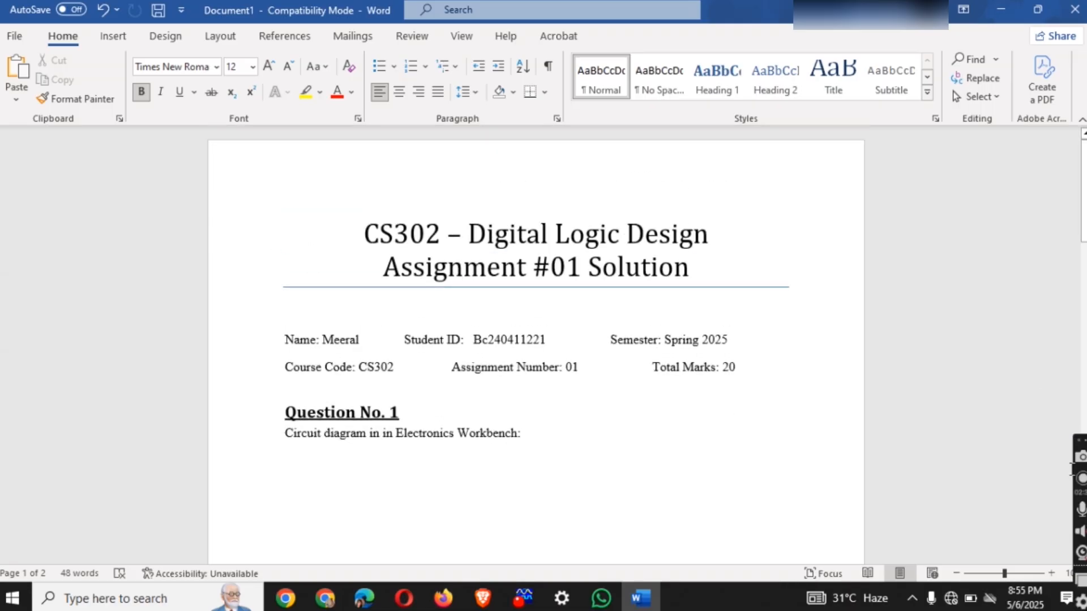